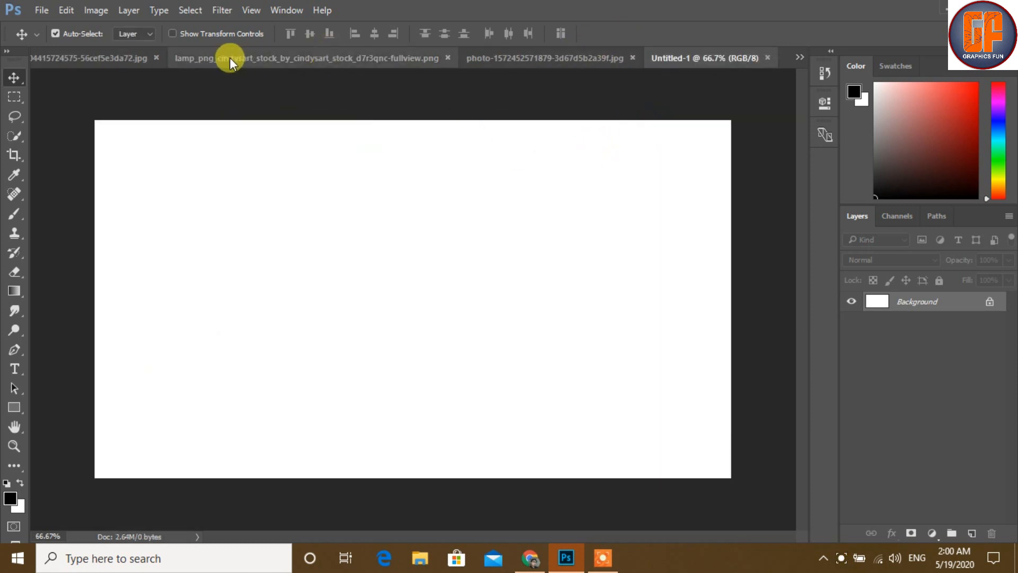
Copy the foggy forest road photo into the blank Untitled-1 document and minimize the photo's floating window
left_click(554, 60)
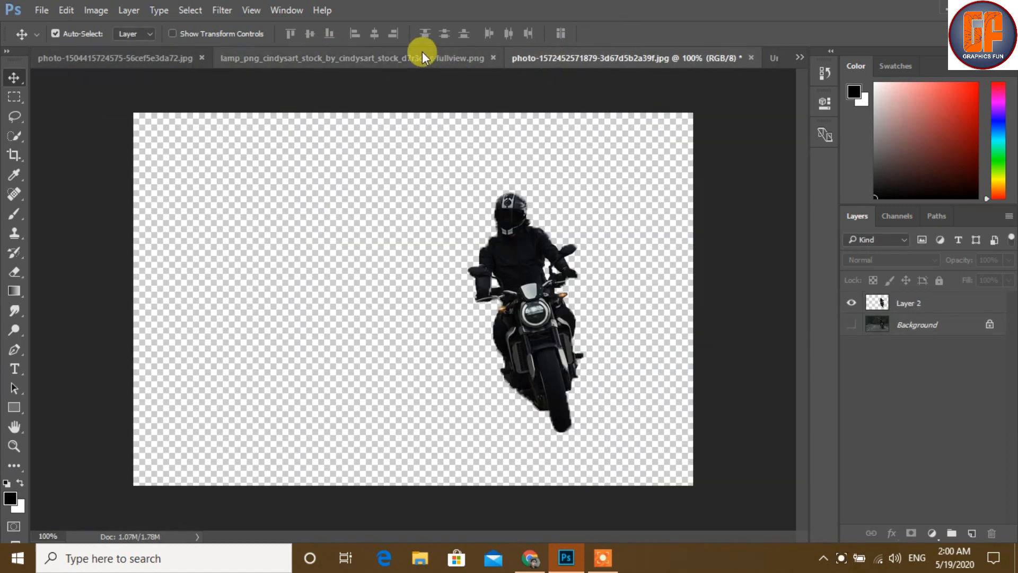
left_click(151, 57)
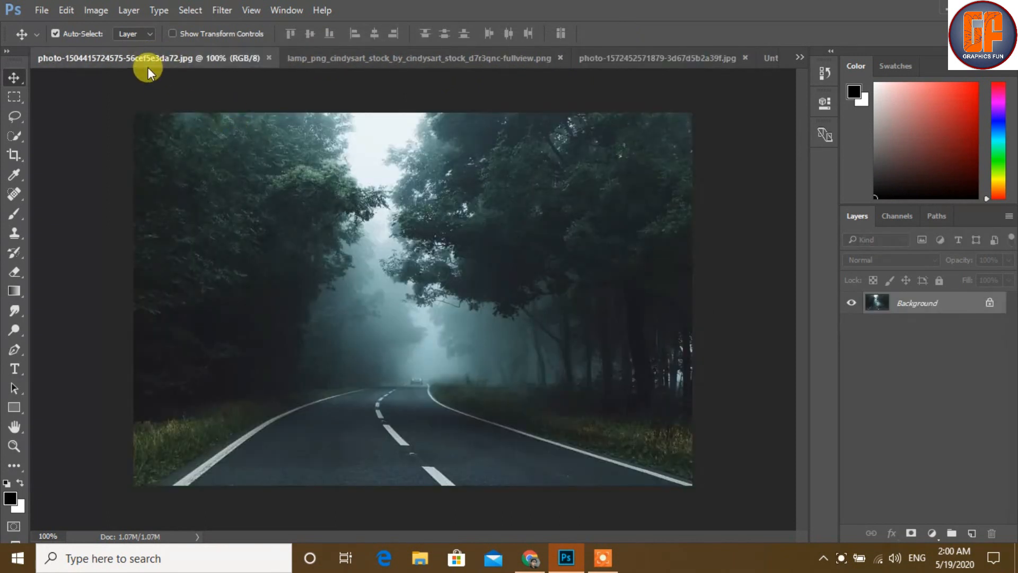
left_click_drag(148, 56, 474, 190)
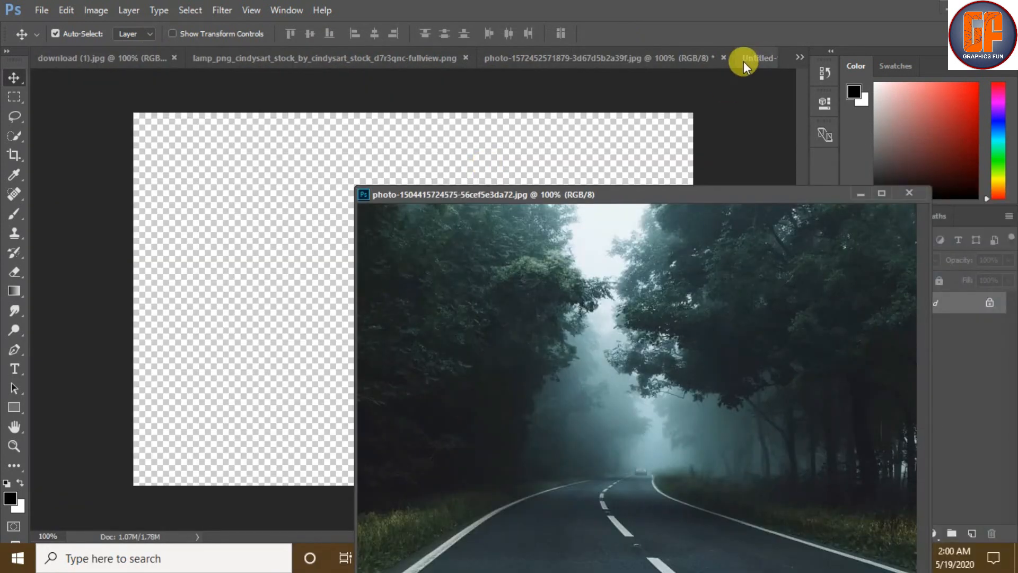
left_click(755, 54)
left_click_drag(700, 200, 778, 69)
left_click_drag(725, 185, 359, 298)
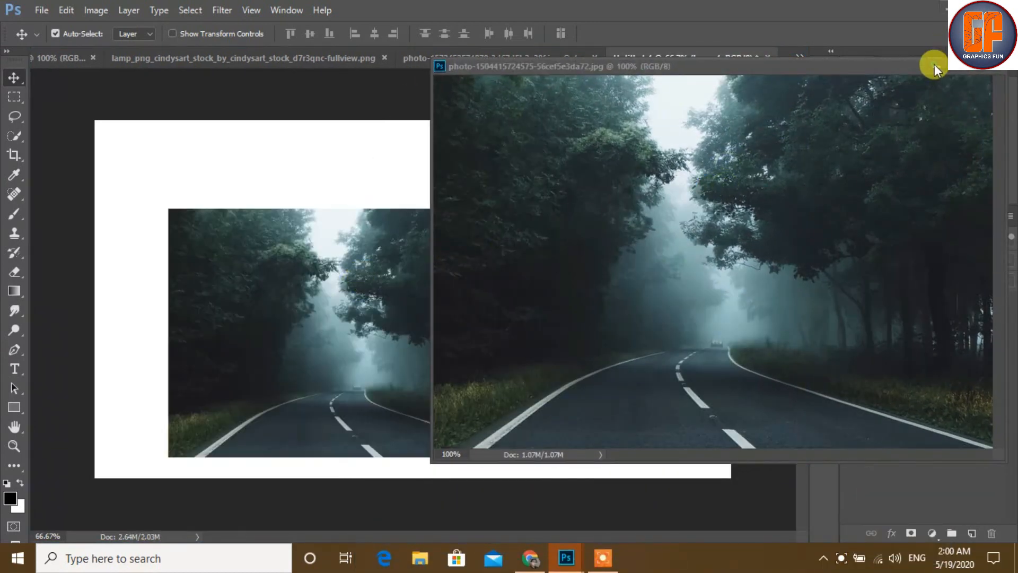
left_click(935, 65)
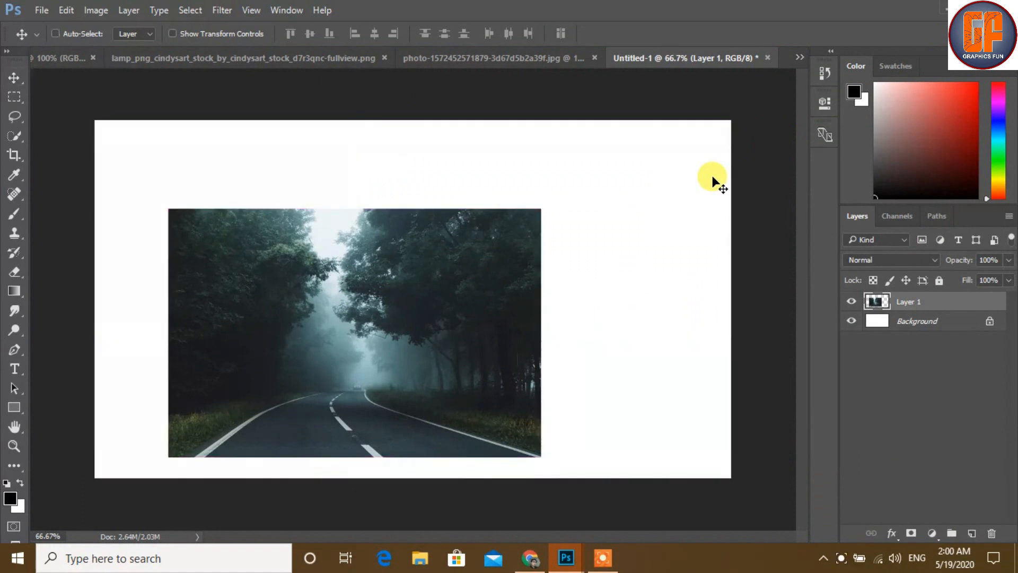
Free-transform the road photo to about 171% width and 153% height so it covers the whole canvas
key("ctrl+t")
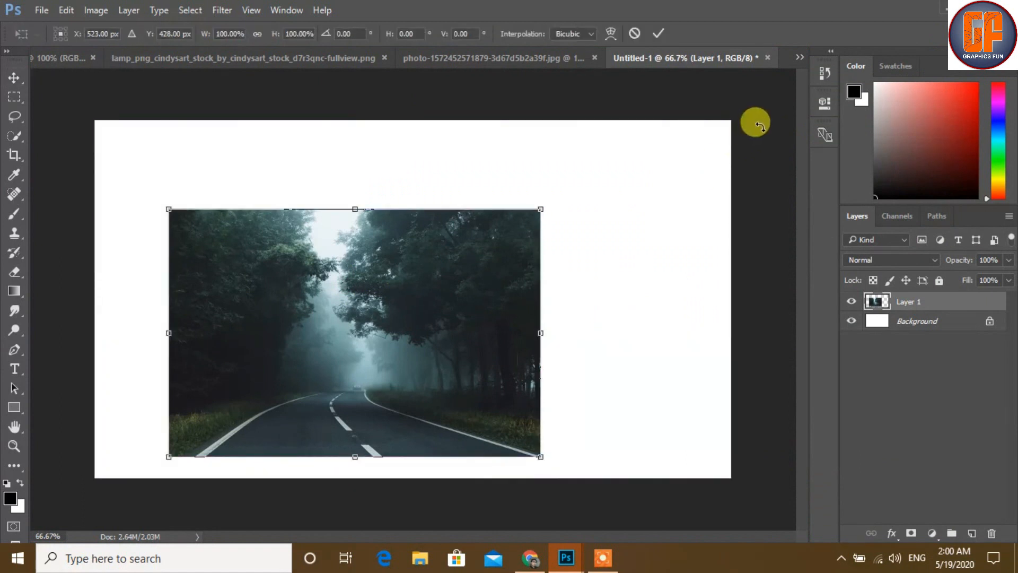
left_click_drag(540, 208, 651, 161)
left_click_drag(564, 247, 589, 235)
left_click_drag(666, 299, 730, 300)
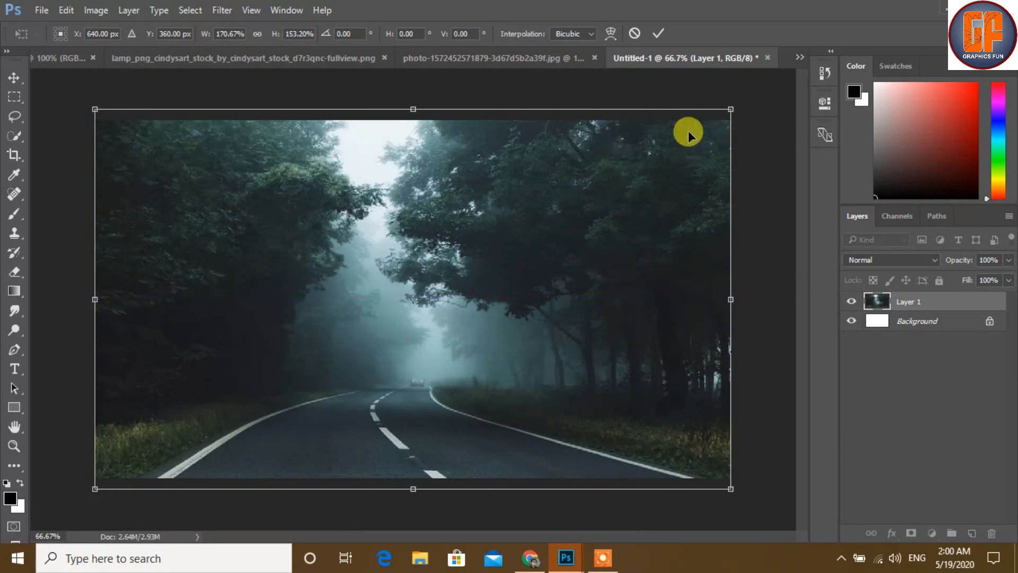
left_click(658, 34)
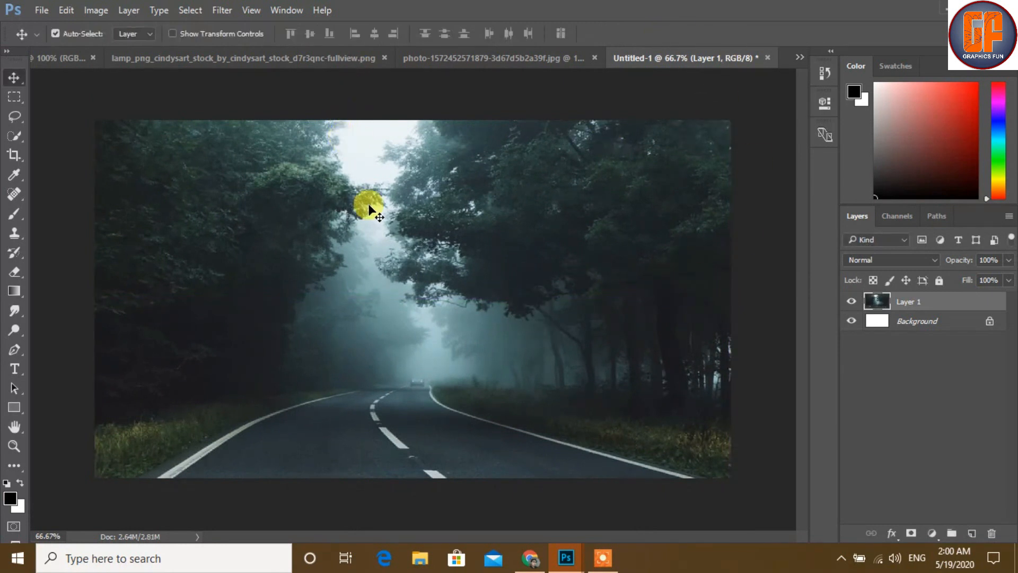
Stretch the road layer vertically to about 108% height, extending it beyond the canvas's upper and lower edges
key("ctrl")
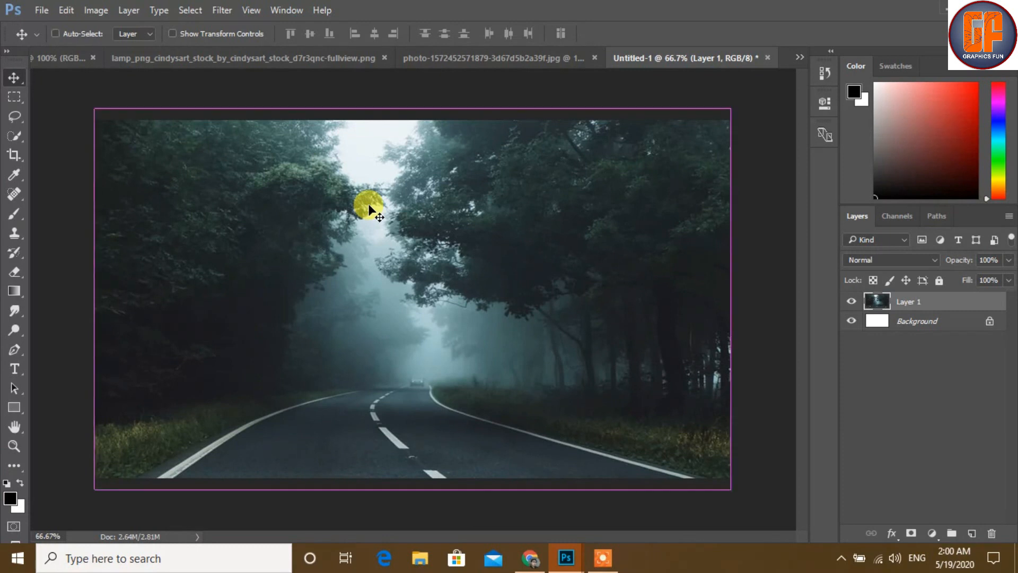
key("ctrl+t")
left_click_drag(415, 106, 409, 84)
left_click_drag(403, 488, 413, 496)
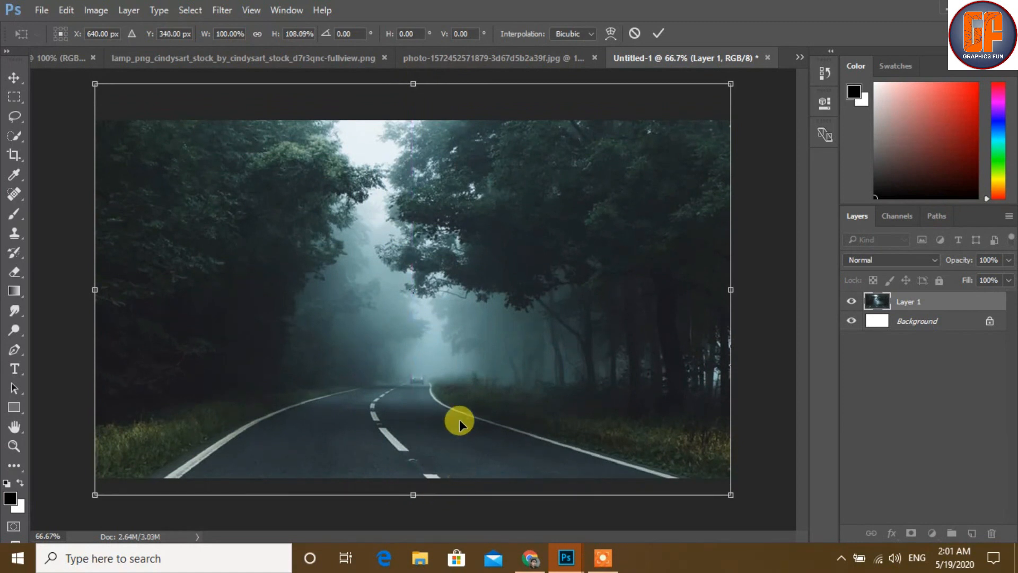
left_click(658, 34)
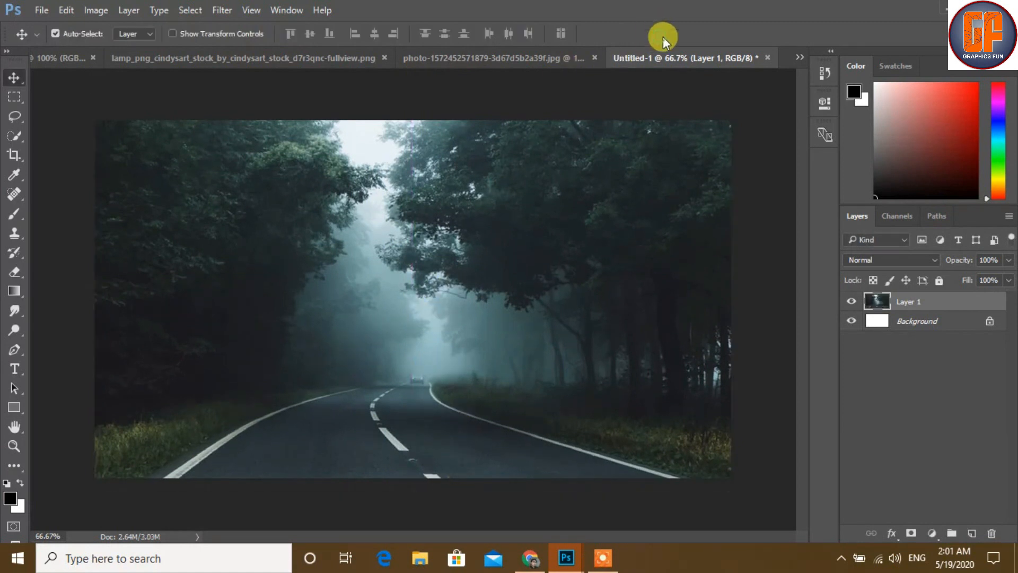
Flip the road layer horizontally
left_click(66, 10)
left_click(176, 325)
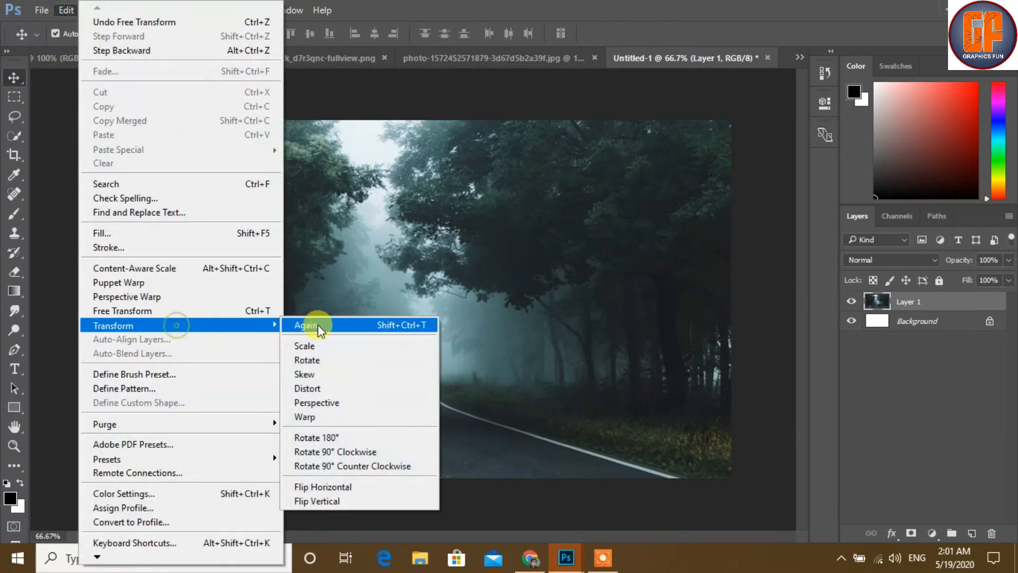
left_click(339, 484)
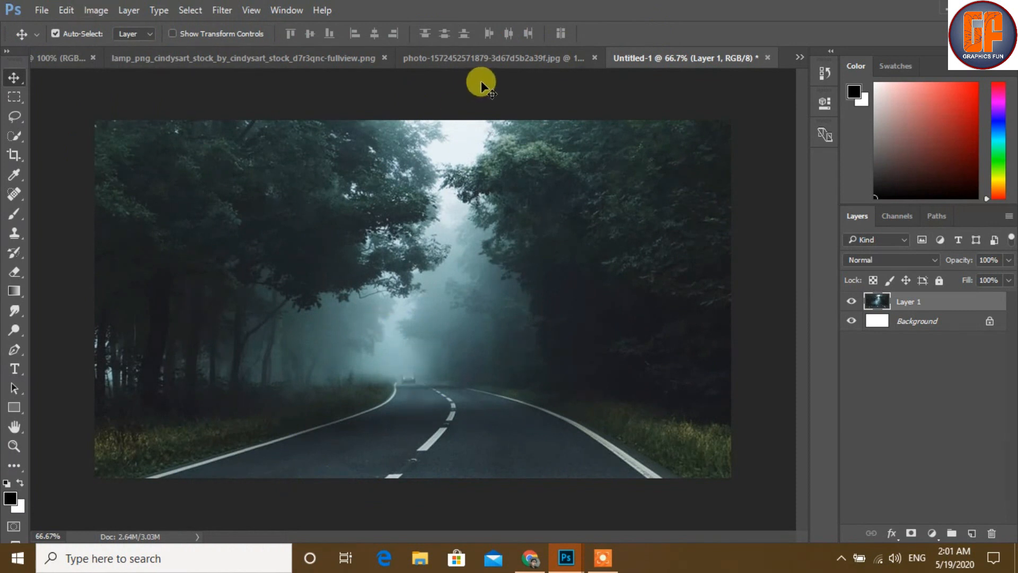
Copy the cut-out motorcyclist into the Untitled-1 road composition and minimize the source window
left_click(424, 59)
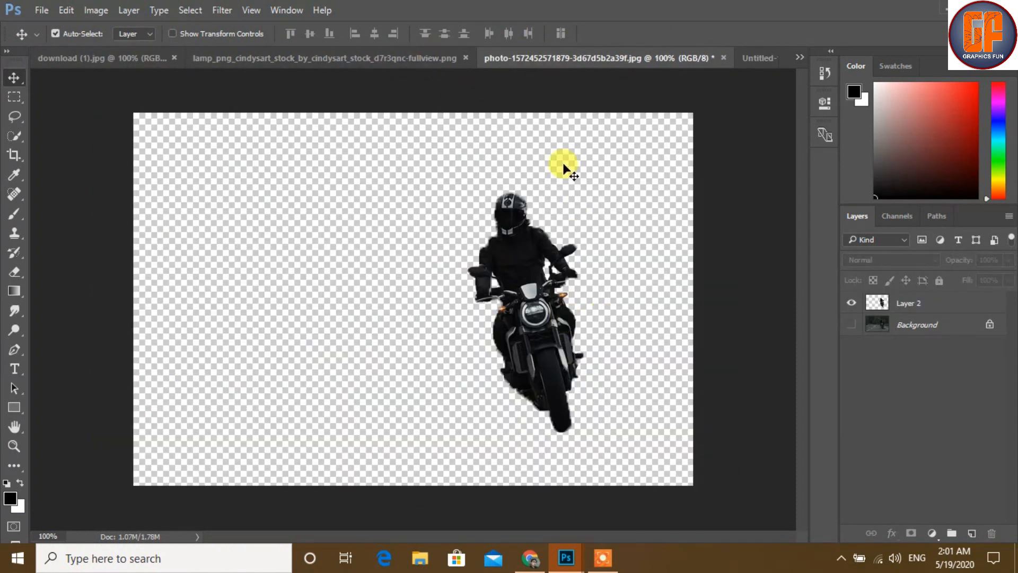
left_click_drag(535, 62, 610, 151)
left_click_drag(709, 154, 705, 80)
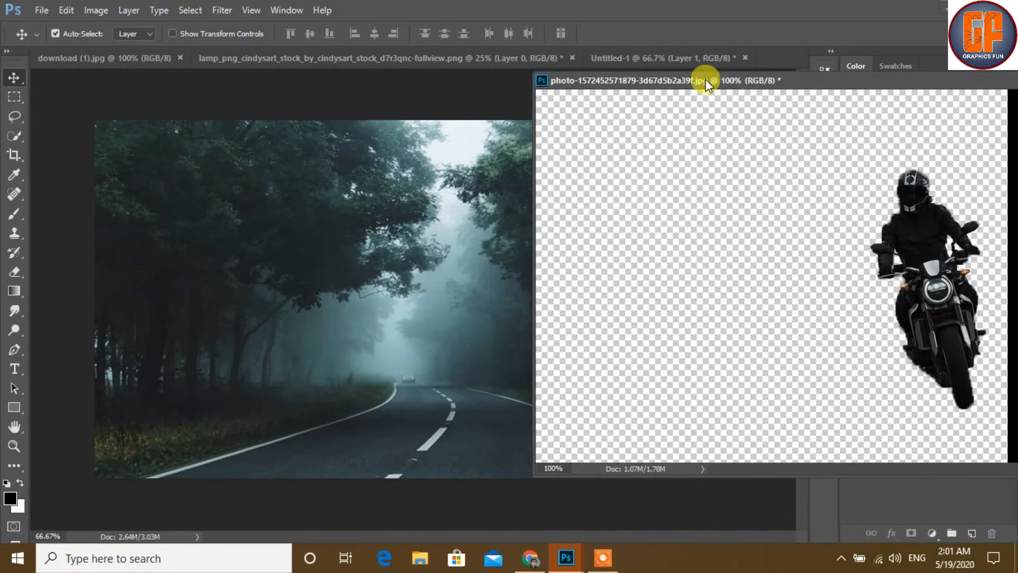
left_click_drag(920, 242, 428, 313)
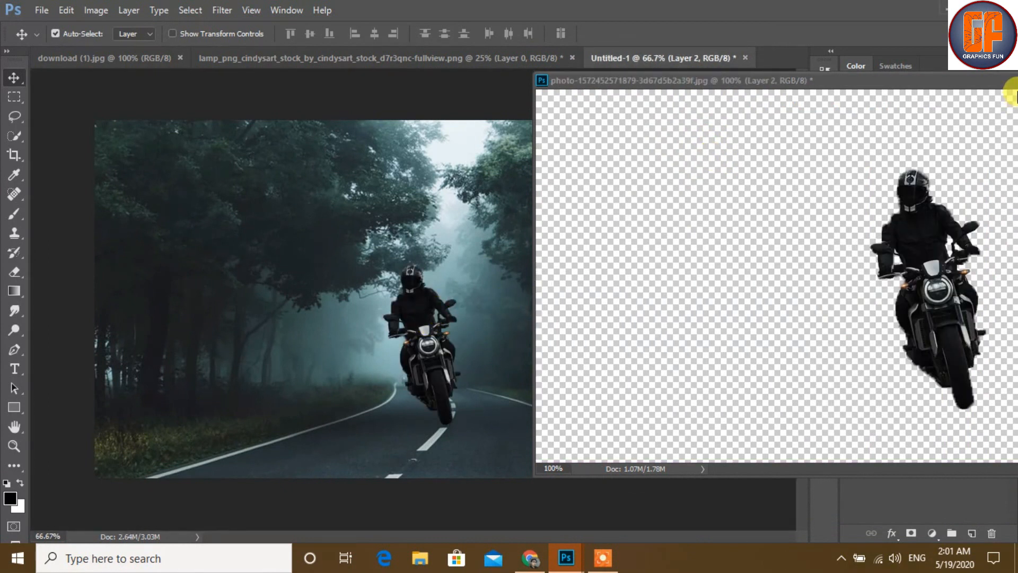
left_click_drag(992, 77, 800, 97)
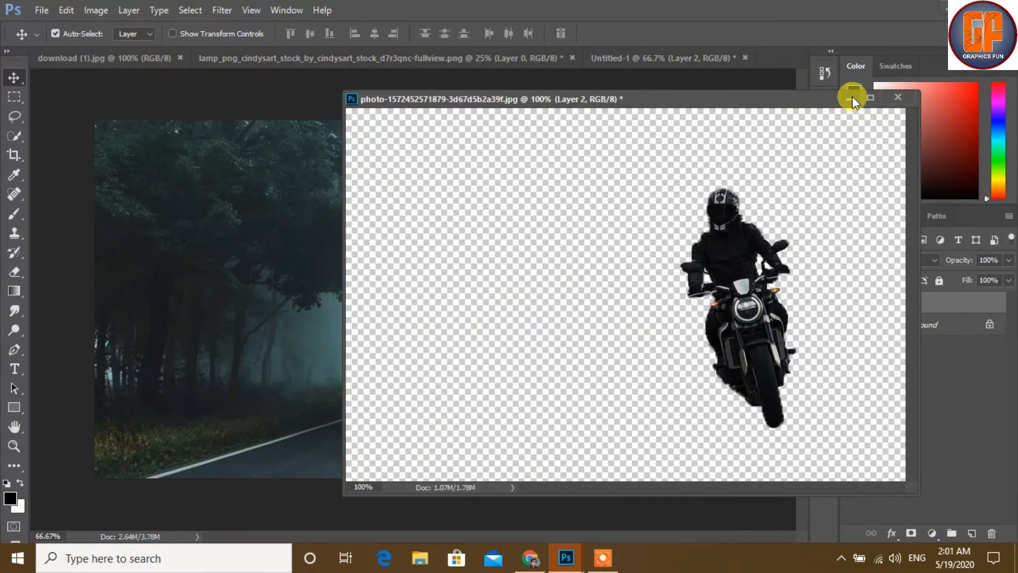
left_click(852, 94)
Scale the motorcyclist to about 82% and place it on the road, just beside the dashed centre line
left_click_drag(409, 311, 471, 345)
key("ctrl")
key("ctrl+t")
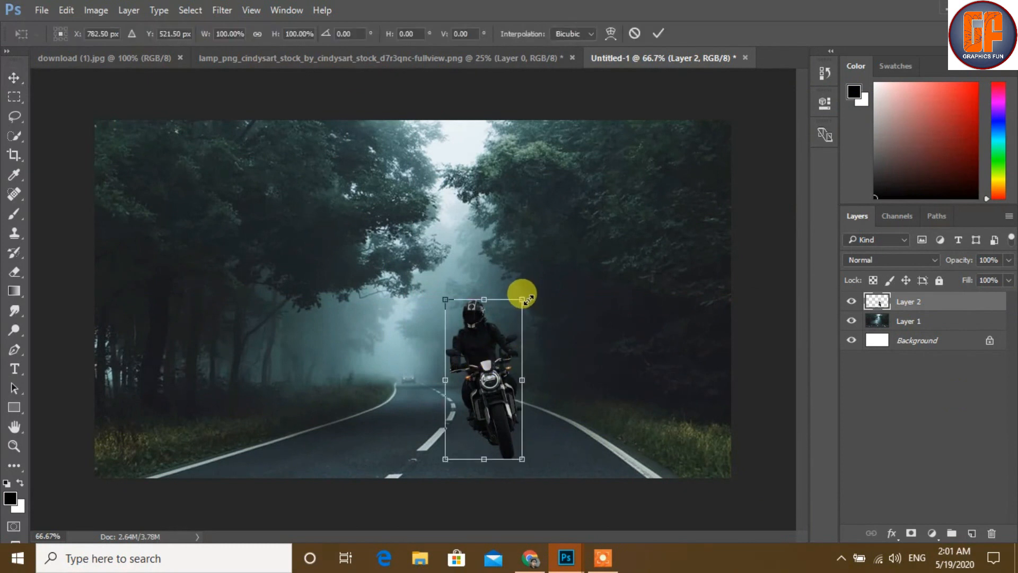
left_click_drag(524, 297, 516, 313)
left_click_drag(481, 359, 481, 370)
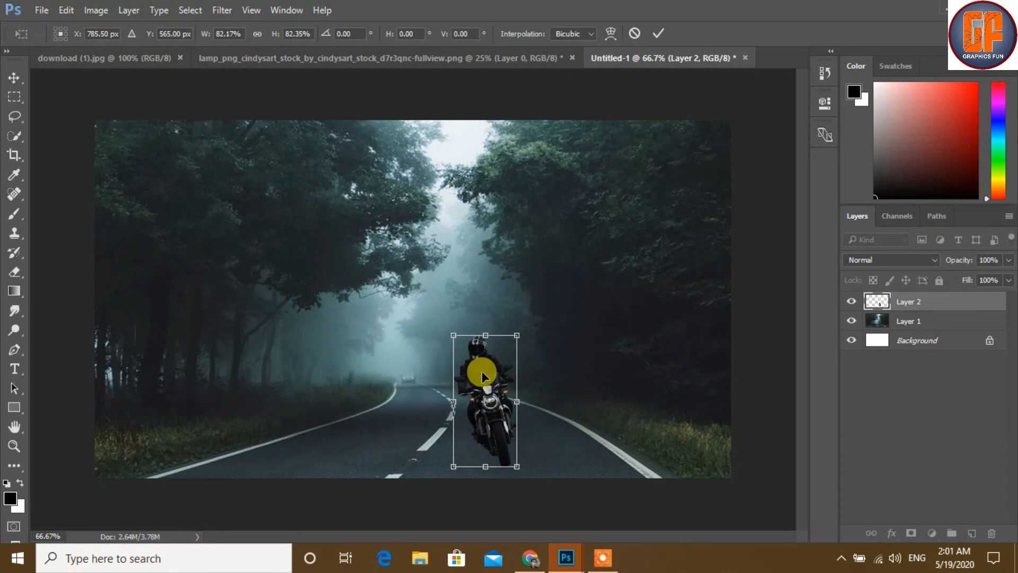
left_click(657, 35)
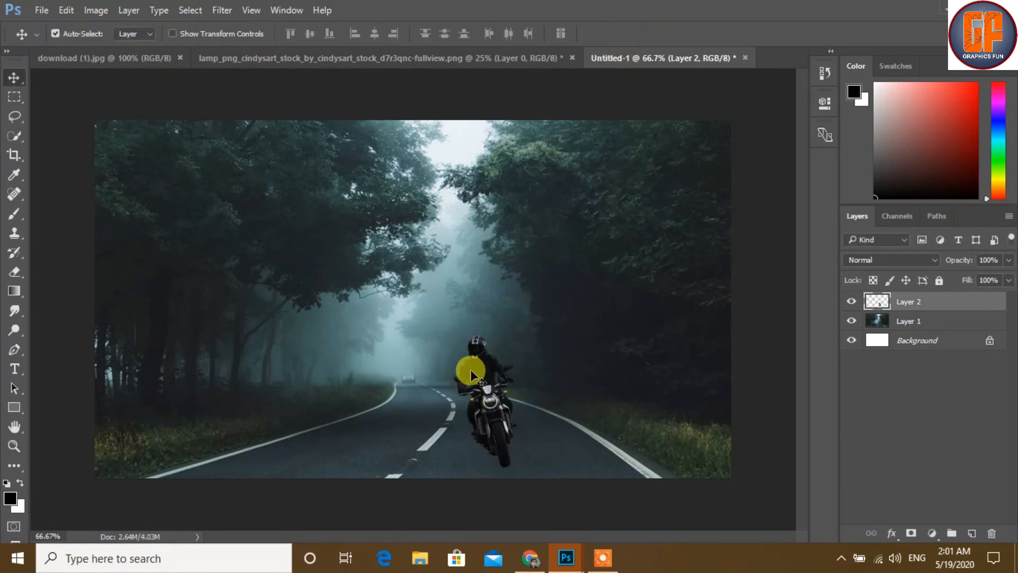
Start the Camera Raw Filter on the motorcyclist layer and set Shadows to -13
left_click(217, 8)
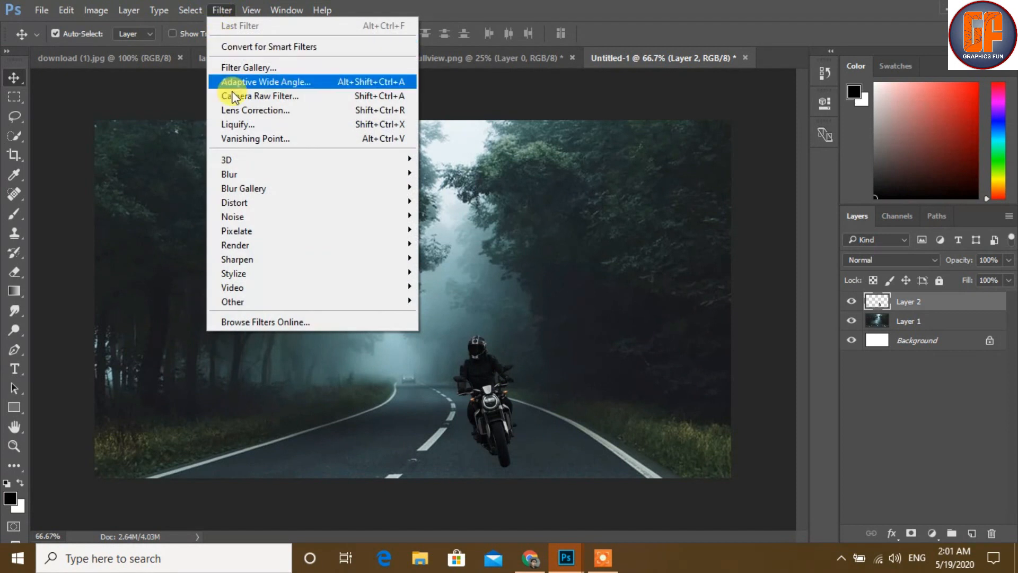
left_click(249, 96)
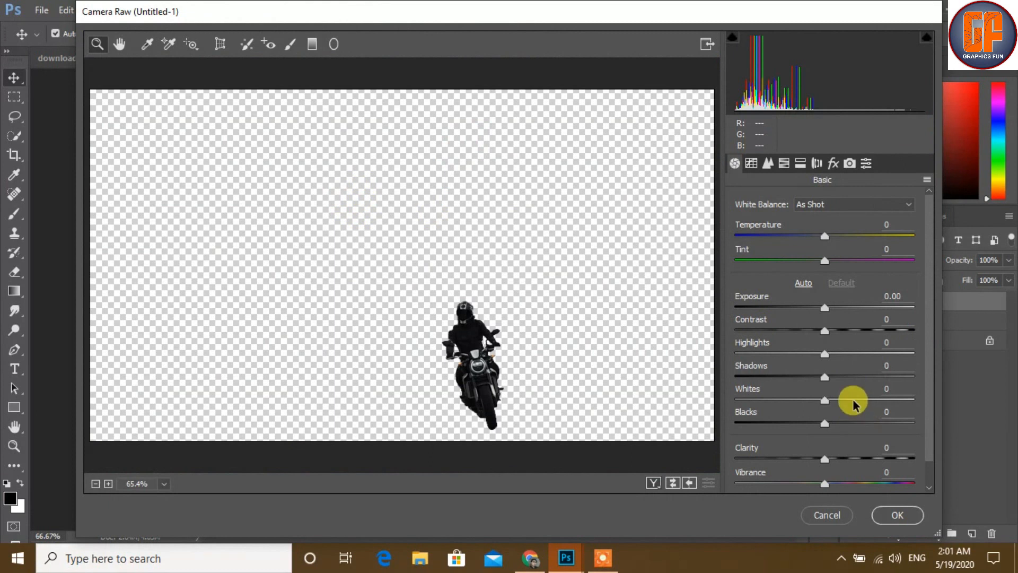
left_click_drag(826, 377, 815, 381)
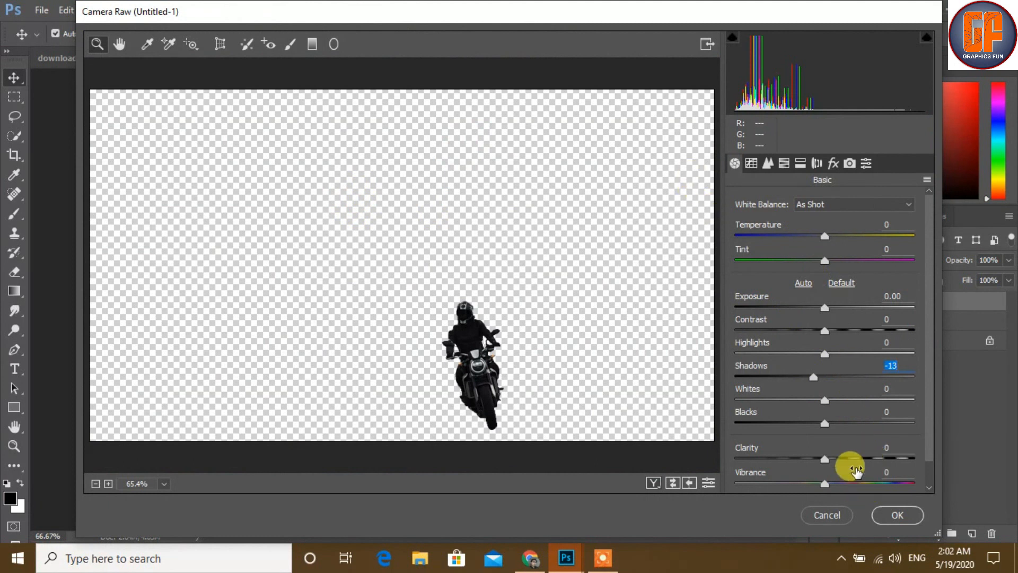
Set the post-crop vignetting amount to -13 and Dehaze to -14, and apply the Camera Raw adjustments
left_click(833, 165)
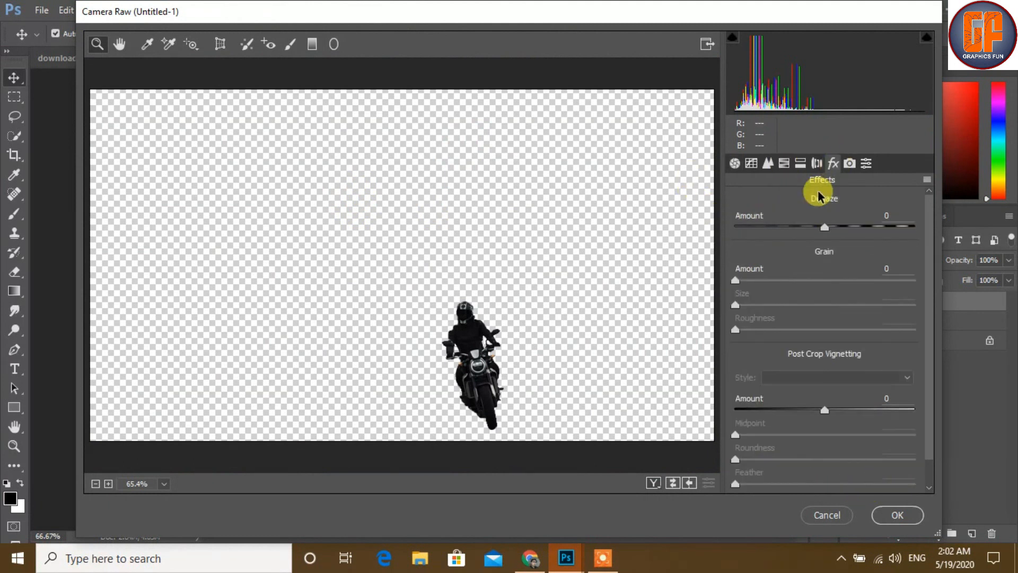
left_click_drag(823, 409, 813, 411)
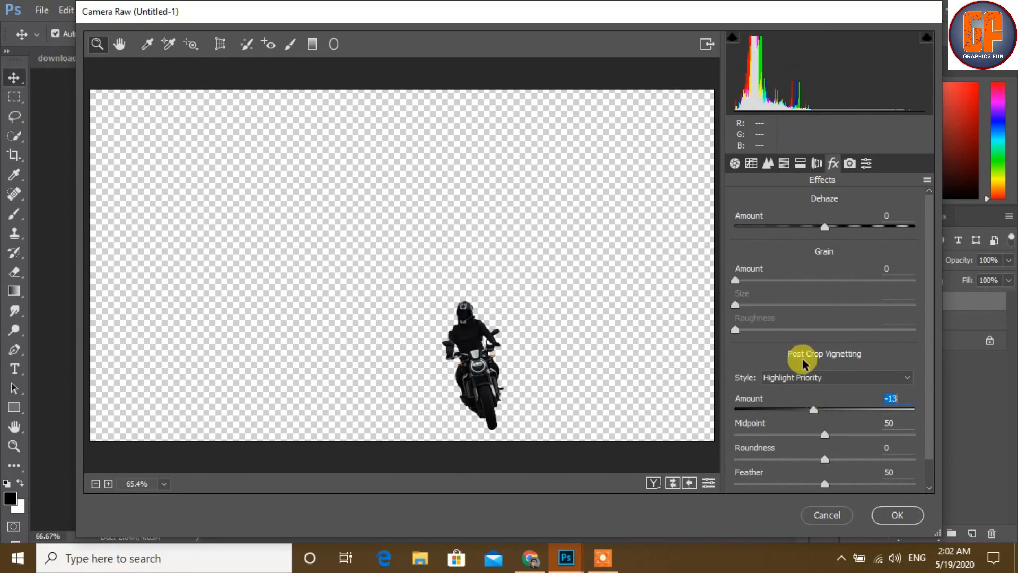
left_click(824, 228)
left_click_drag(823, 228, 812, 228)
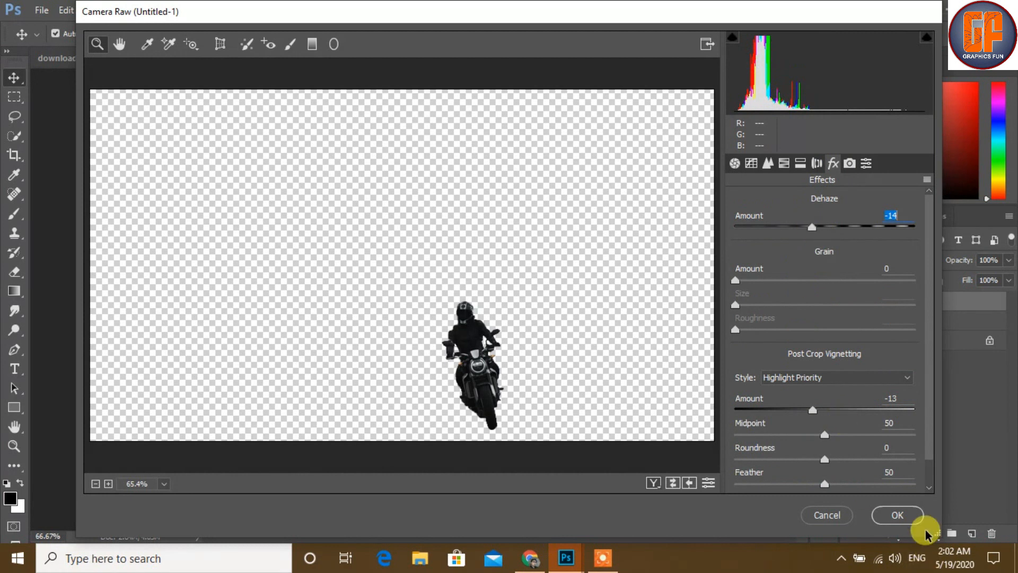
left_click(904, 515)
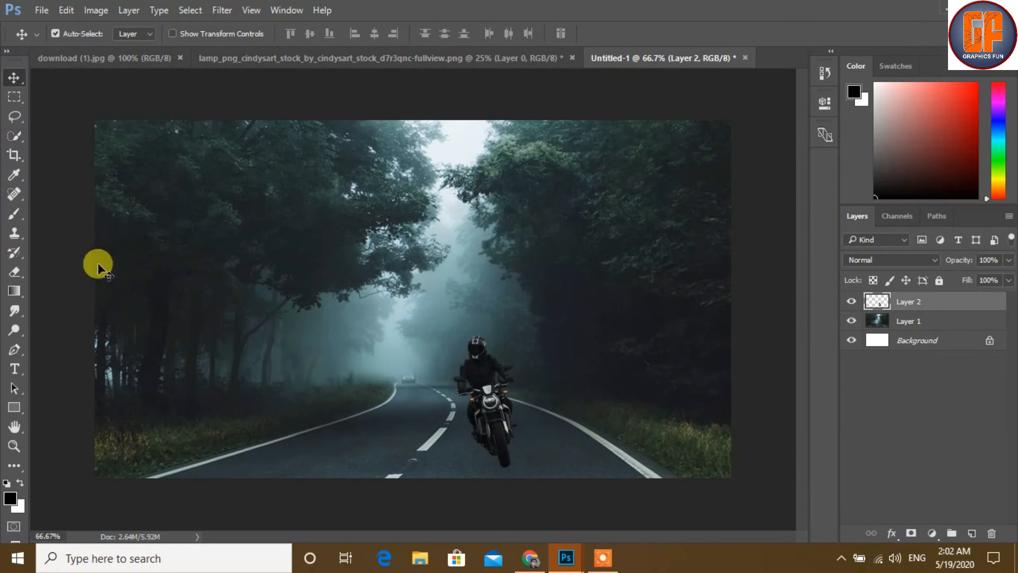
Add a new layer and paint a soft black shadow around the motorcycle's front wheel at 100% brush opacity
left_click(14, 214)
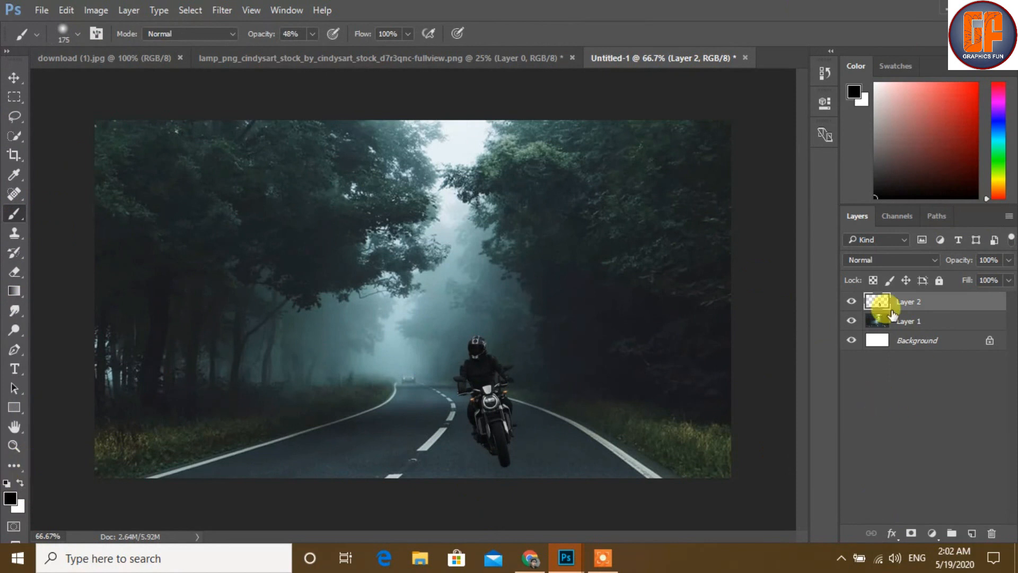
left_click(970, 534)
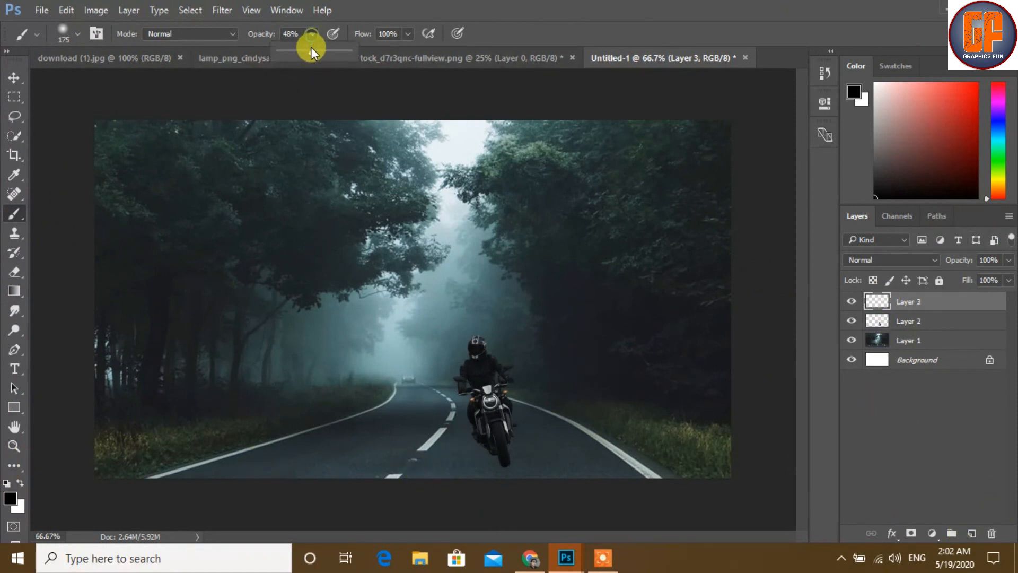
left_click(312, 33)
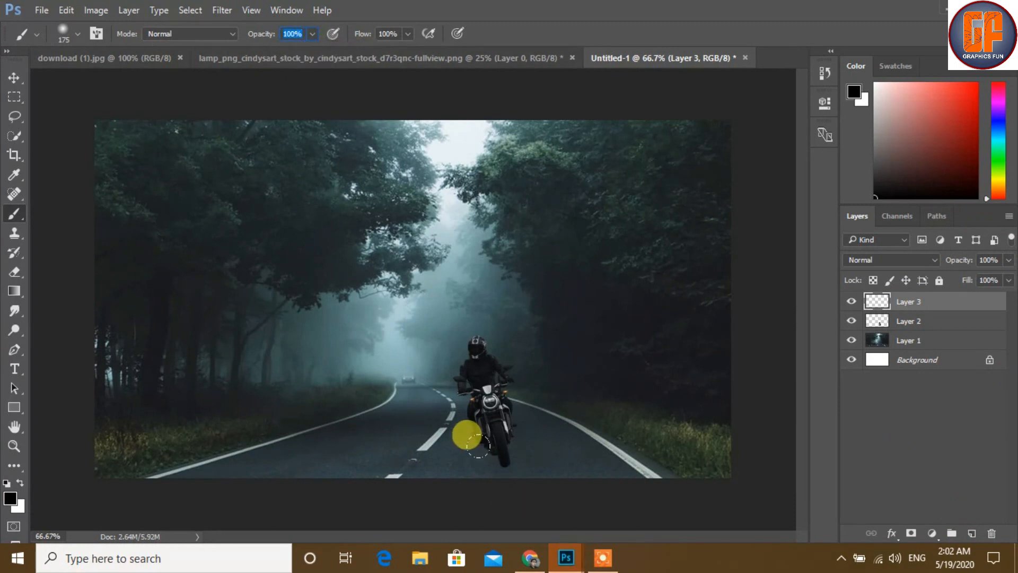
left_click_drag(476, 430, 498, 452)
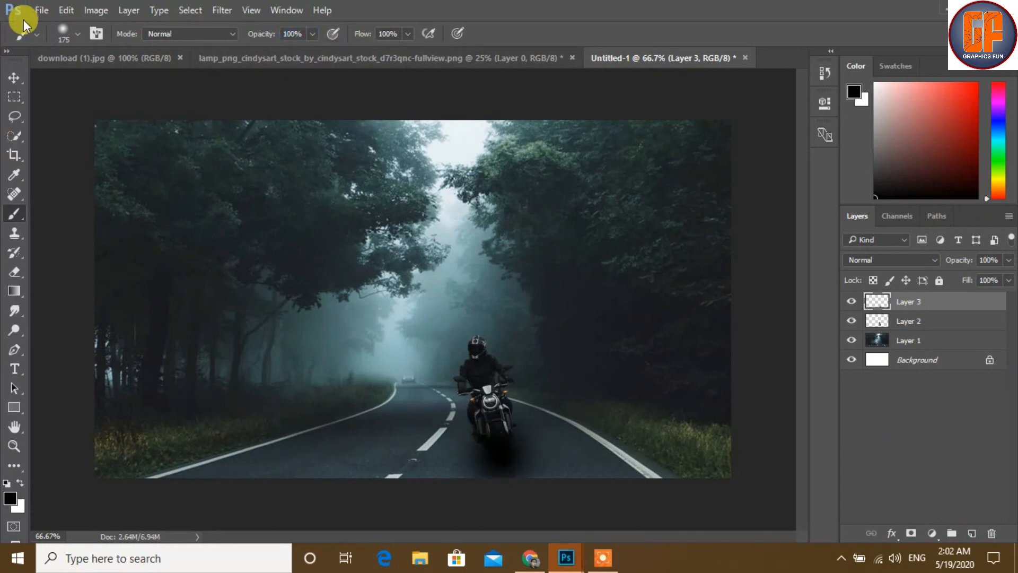
Free-transform the shadow layer to about 34% width and 32% height and place it over the motorcycle's front wheel
left_click(14, 78)
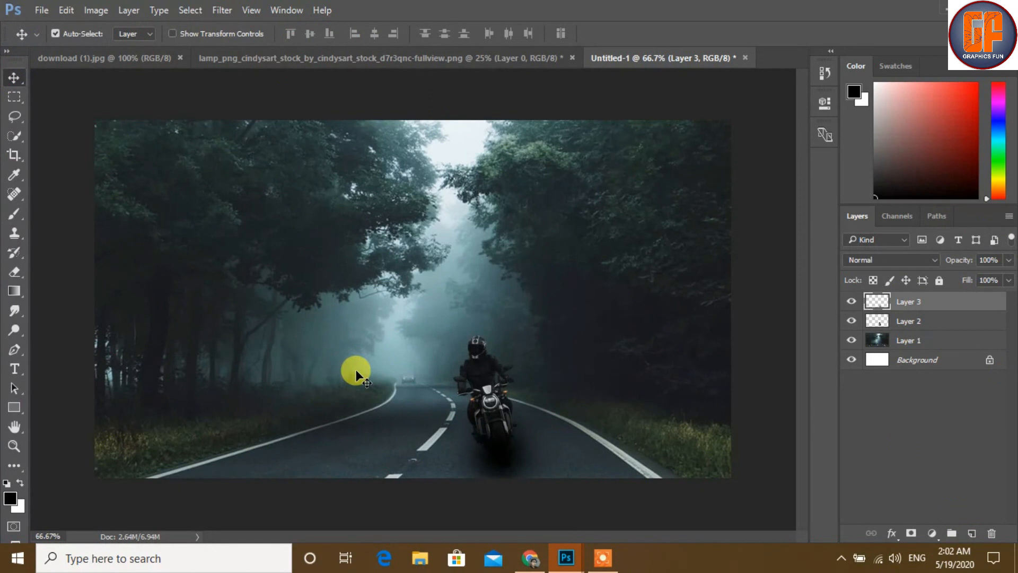
key("ctrl+t")
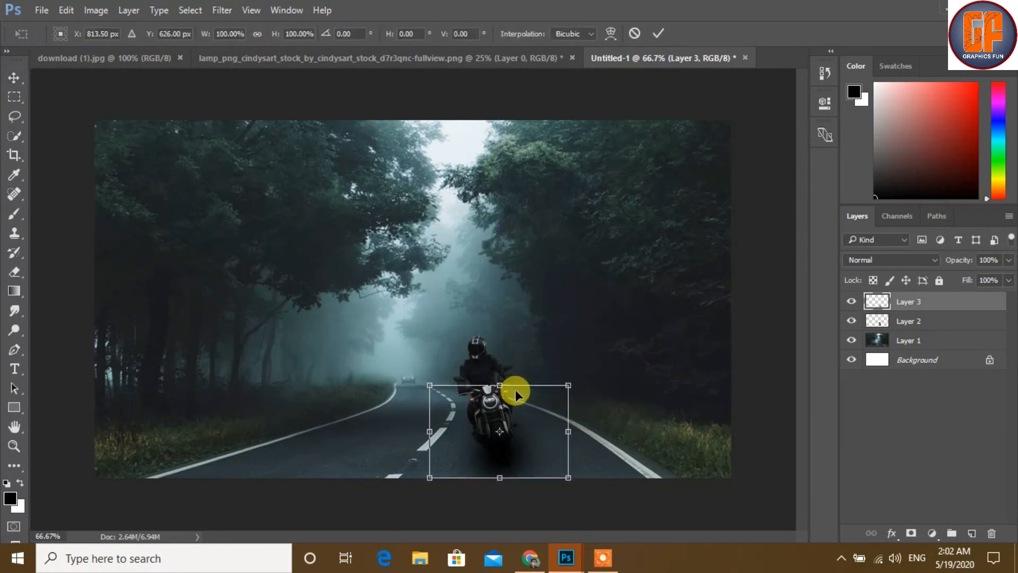
left_click_drag(494, 381, 500, 455)
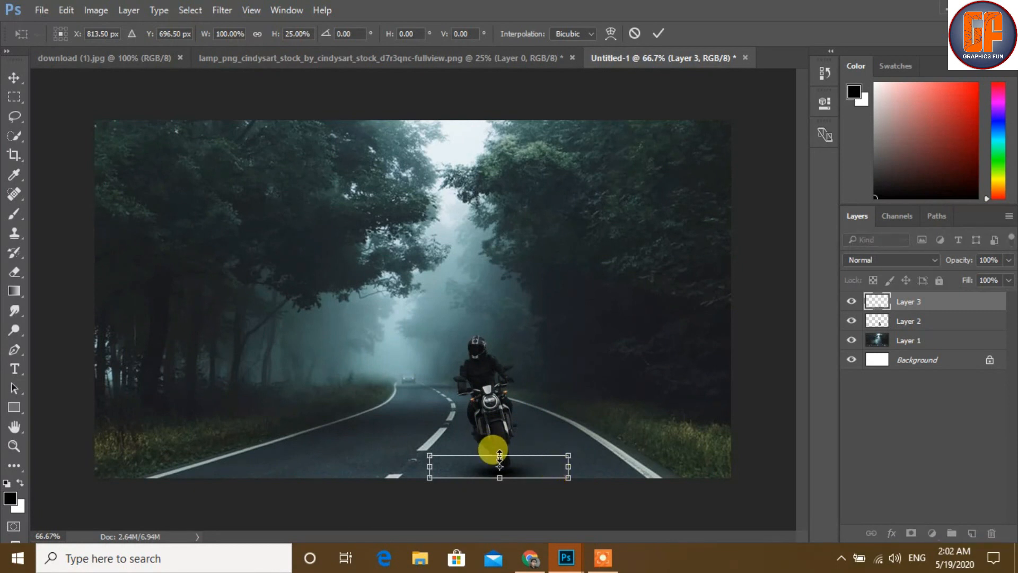
left_click_drag(569, 466, 517, 471)
left_click_drag(429, 469, 400, 460)
left_click_drag(463, 460, 462, 420)
left_click_drag(526, 454, 497, 439)
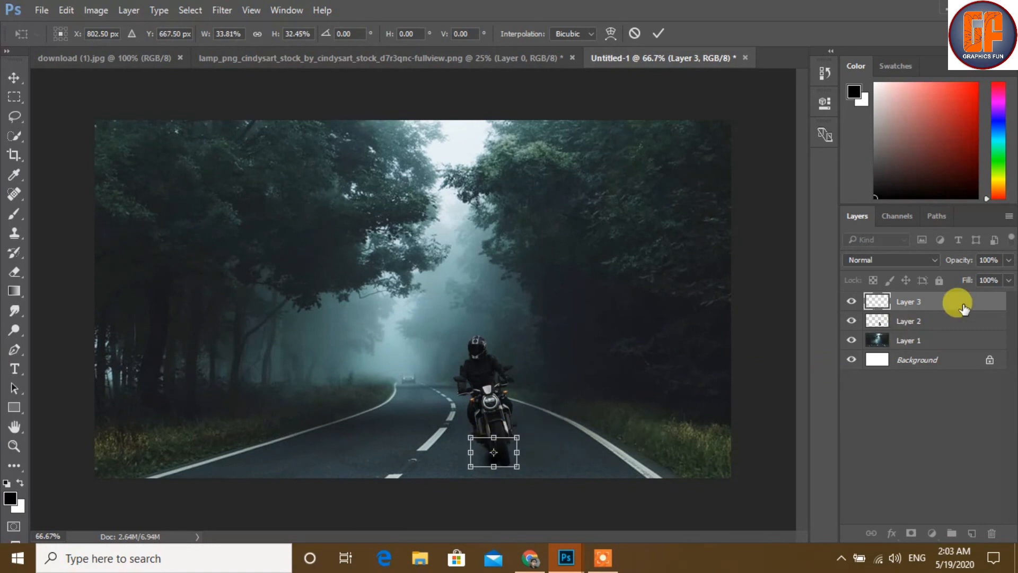
left_click(658, 33)
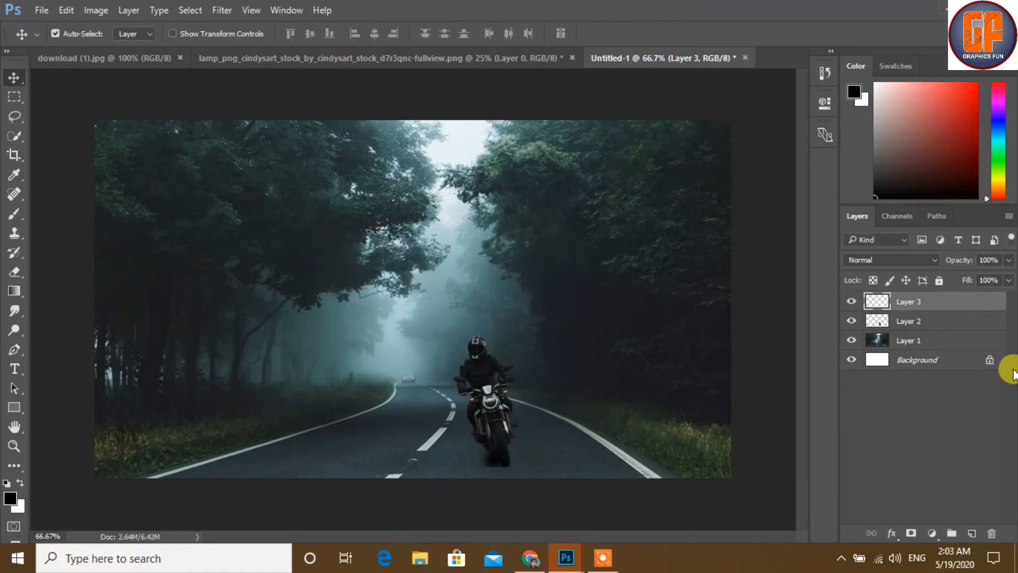
Move the shadow layer below the motorcyclist layer and flatten it to about 298% width and 48% height under the wheels
left_click_drag(901, 301, 931, 323)
key("ctrl")
left_click_drag(470, 469, 554, 459)
key("ctrl+t")
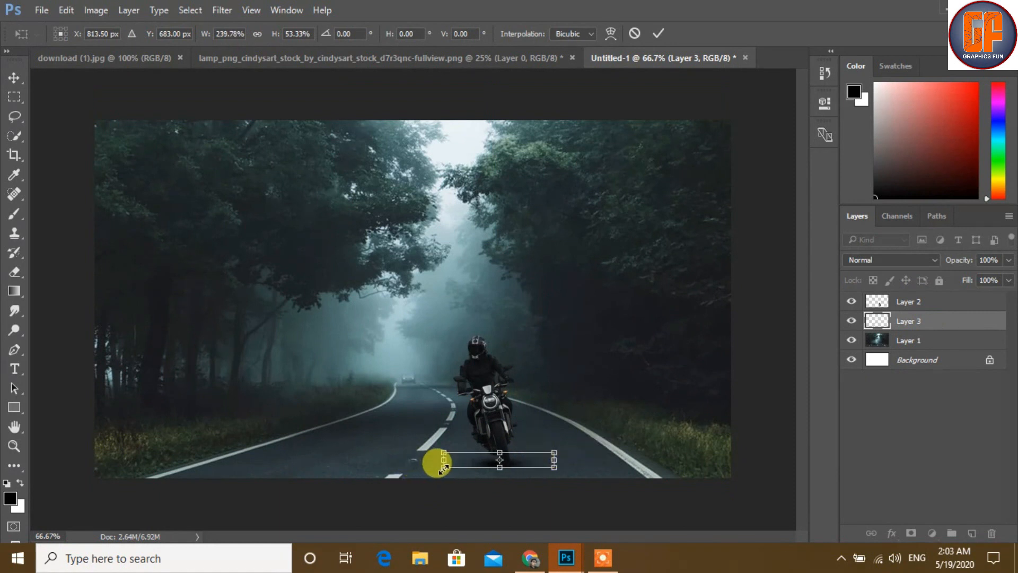
left_click_drag(444, 463, 430, 461)
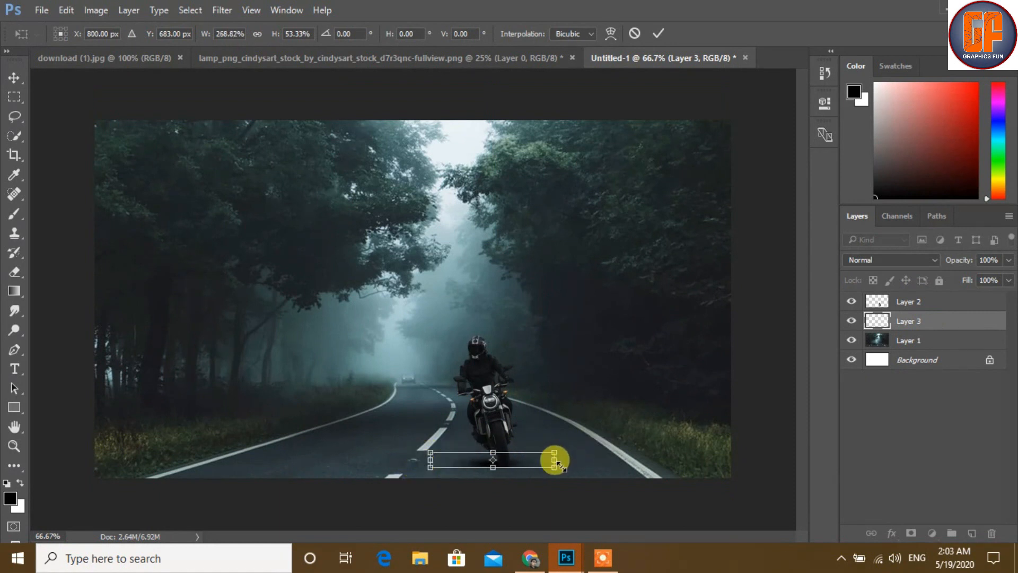
left_click_drag(554, 460, 568, 460)
left_click_drag(499, 448, 512, 460)
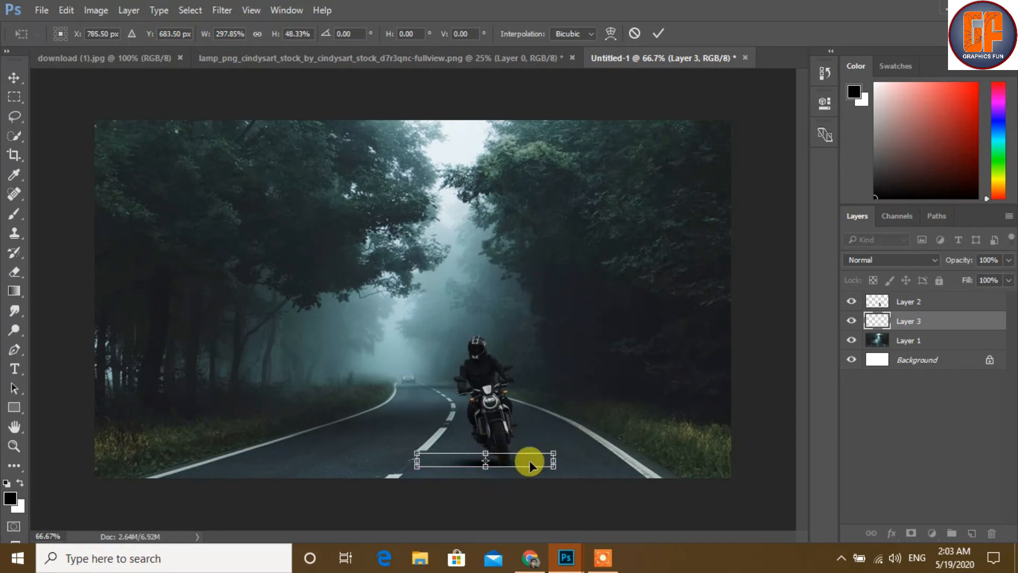
left_click(657, 34)
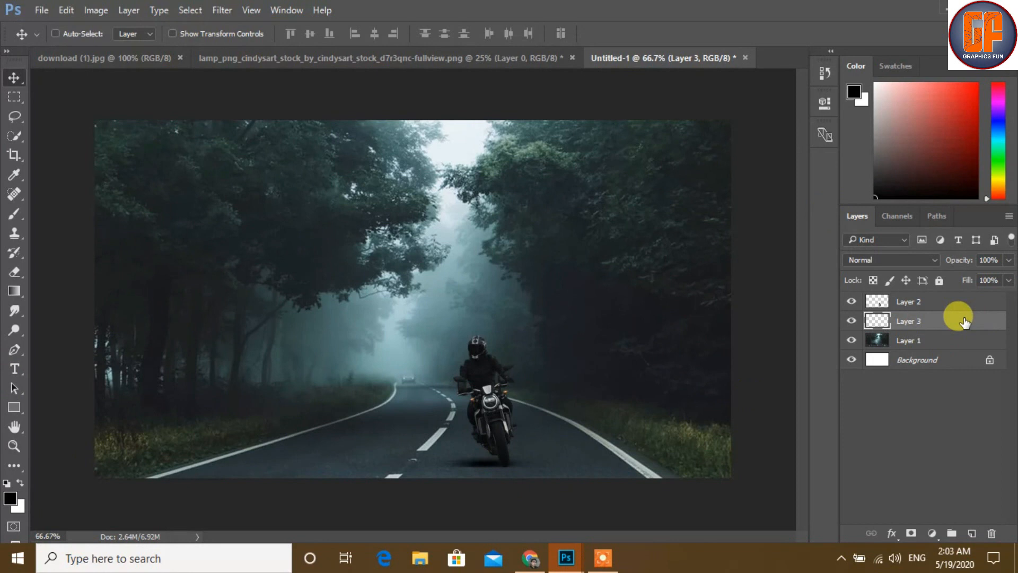
Duplicate the shadow layer, shift the copy slightly under the motorcycle, and narrow the original shadow to about 86% width
key("ctrl+j")
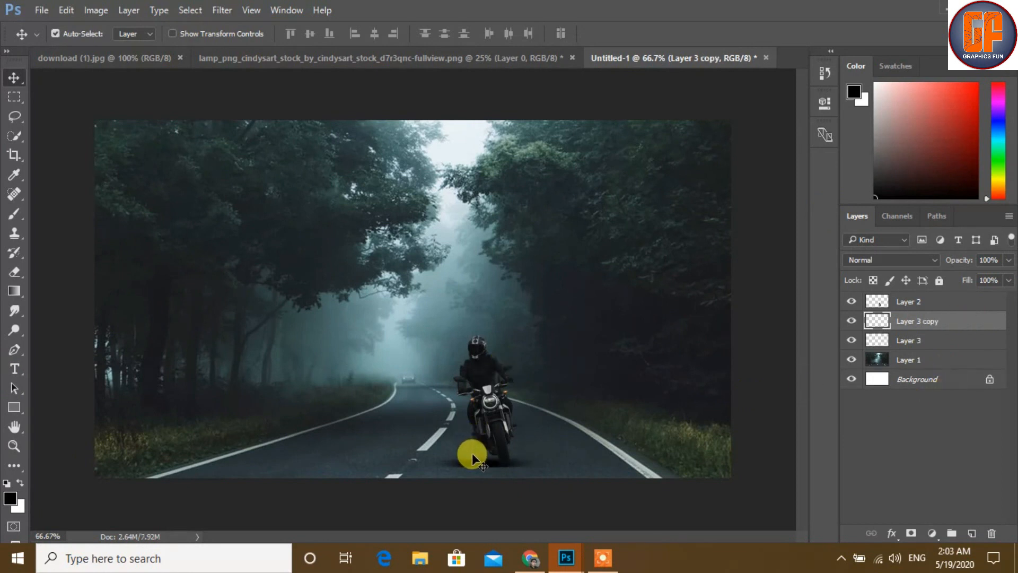
left_click_drag(476, 464, 490, 459)
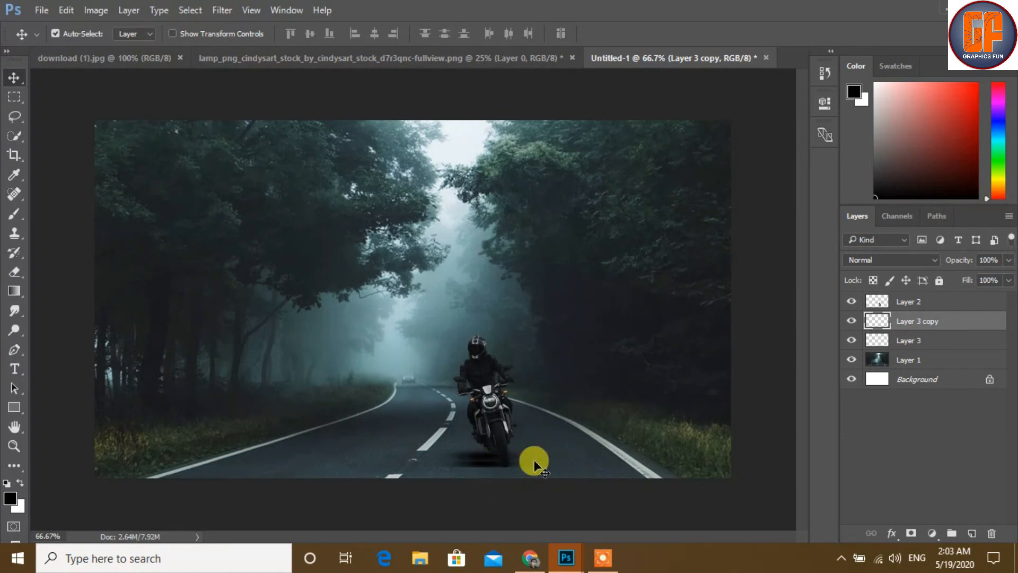
left_click(919, 342)
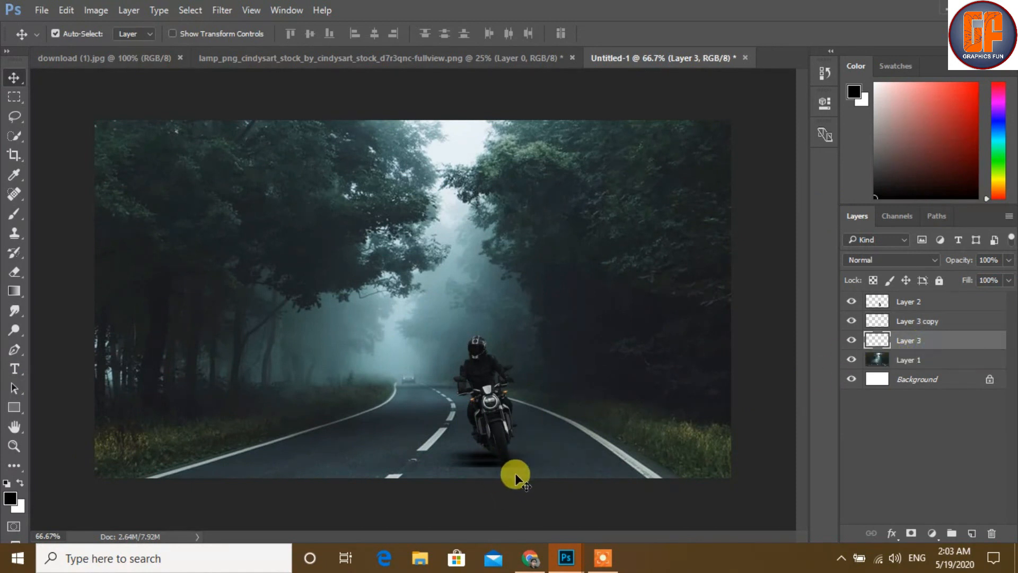
key("ctrl+t")
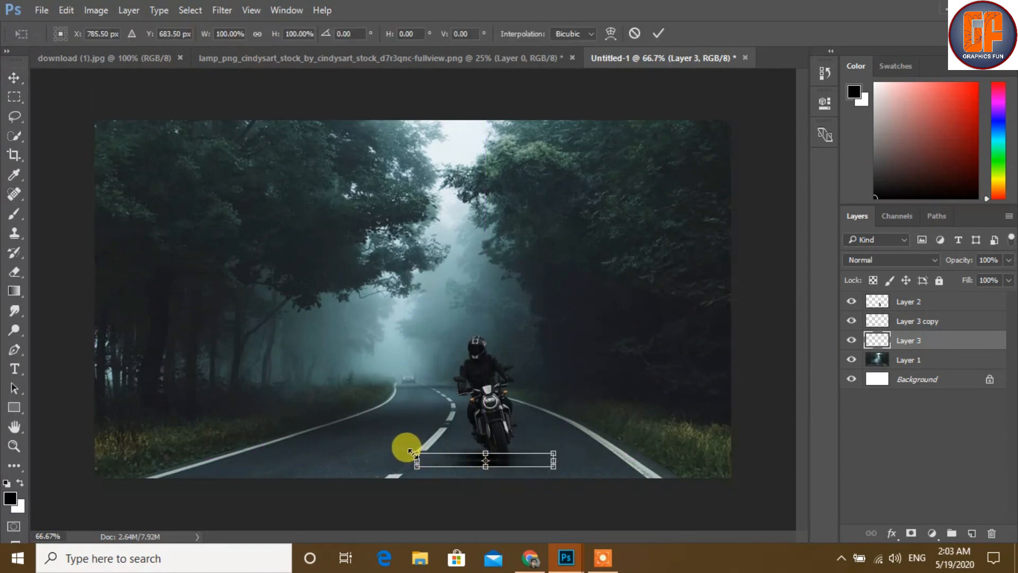
left_click_drag(413, 459, 433, 463)
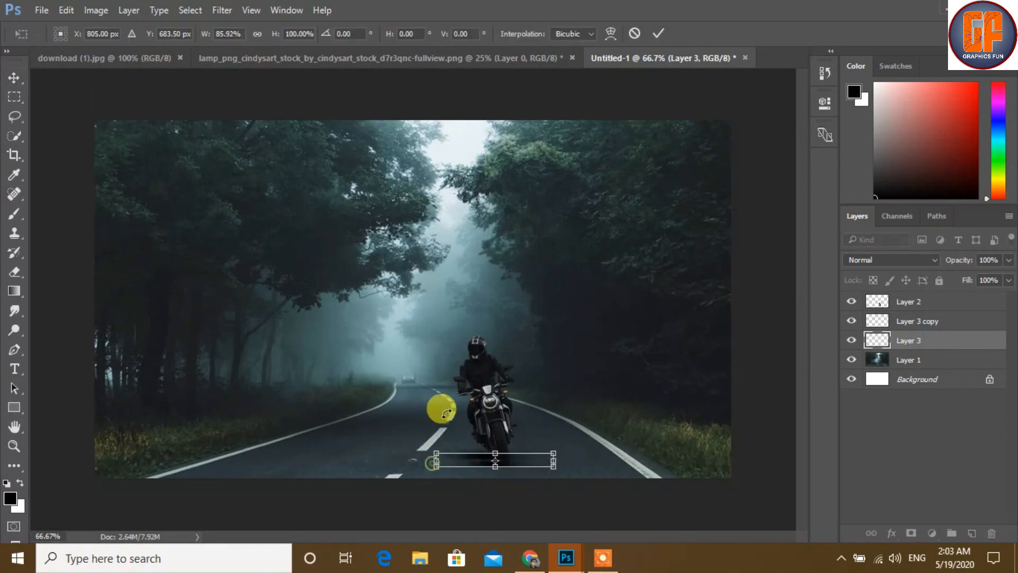
left_click(660, 36)
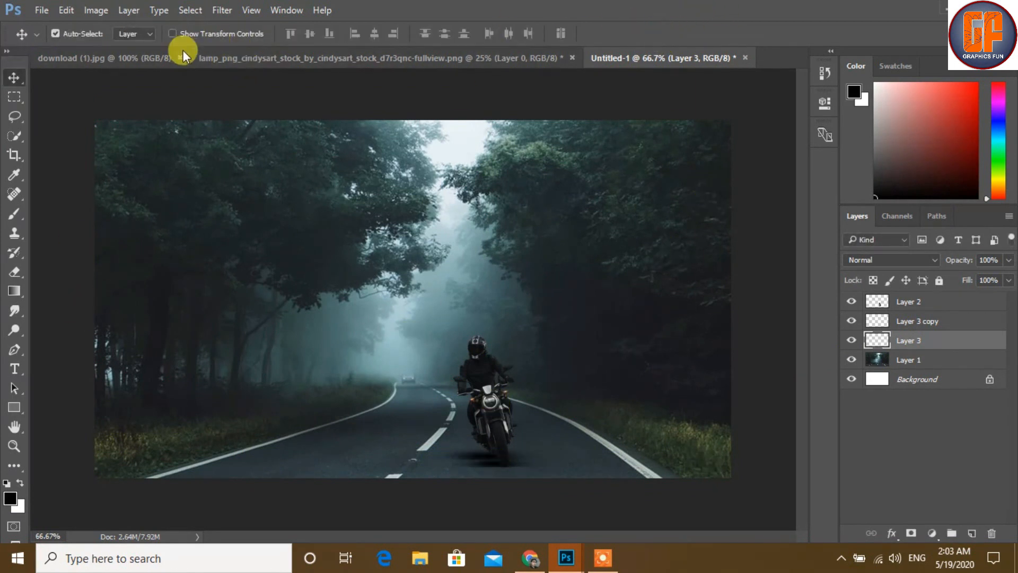
Float the street lamp document beside the composite, copy its lamp layer into the forest road image, and minimize the lamp document
left_click(280, 55)
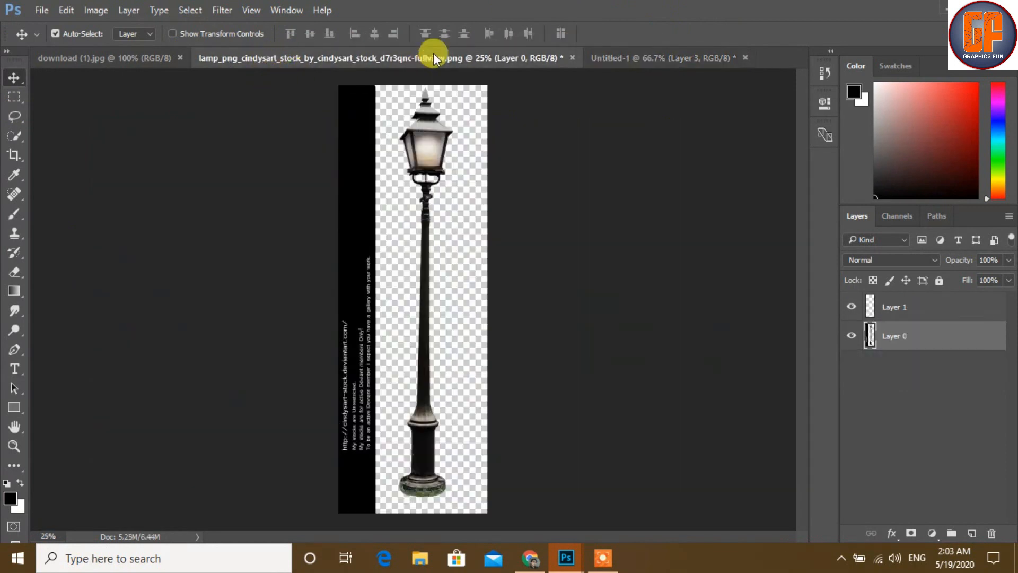
left_click_drag(425, 59, 522, 130)
left_click(281, 59)
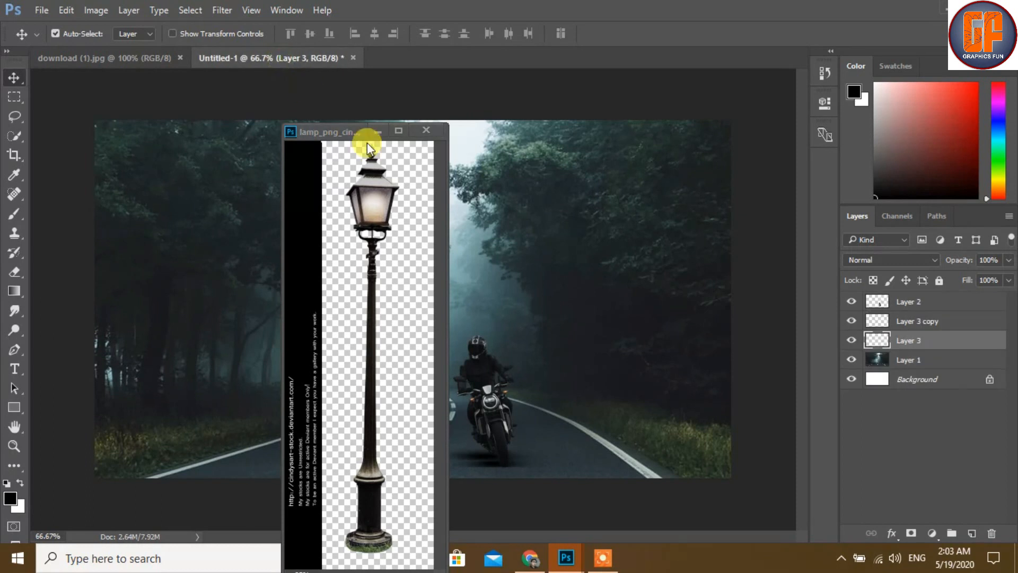
left_click_drag(342, 135, 689, 110)
left_click_drag(699, 274, 288, 259)
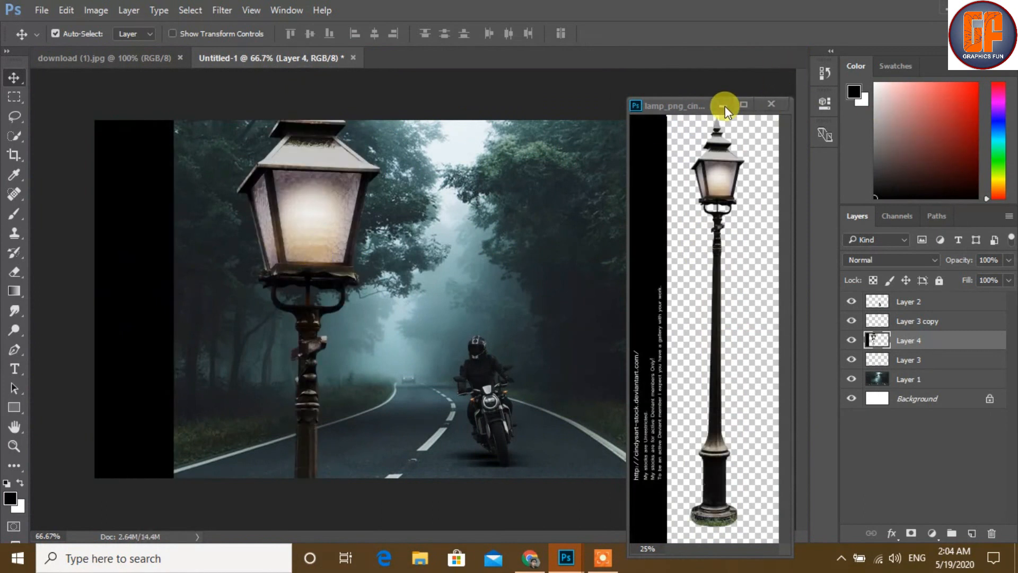
left_click(724, 105)
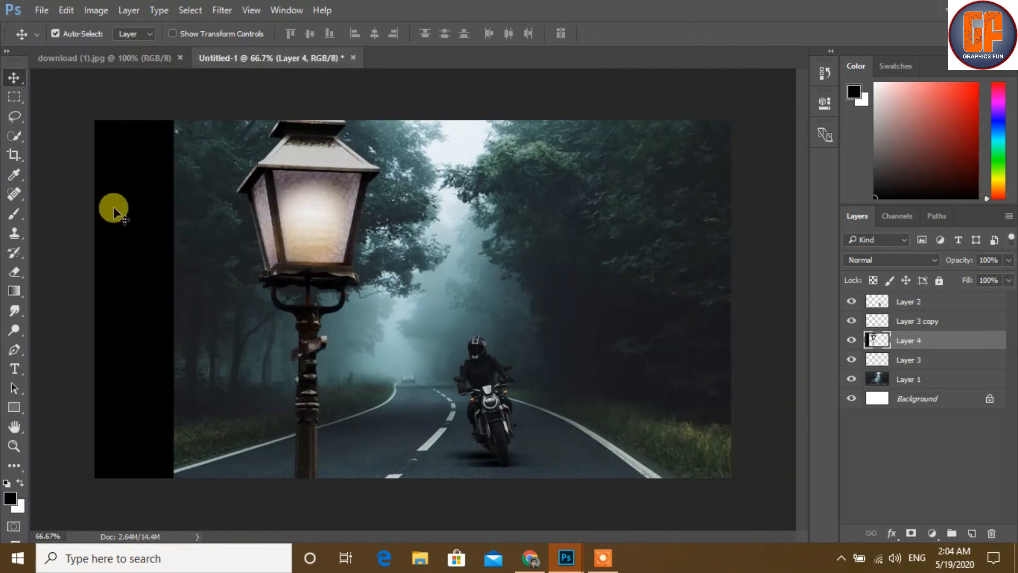
Scale the street lamp layer to about 25% and stand it on the roadside left of the motorcyclist
key("ctrl+t")
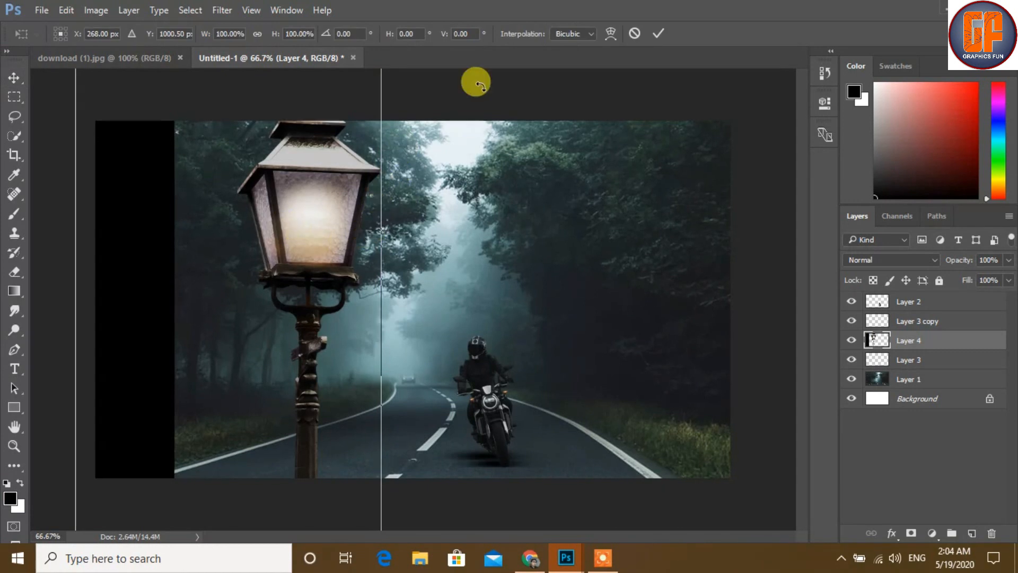
key("ctrl+minus")
key("ctrl+minus")
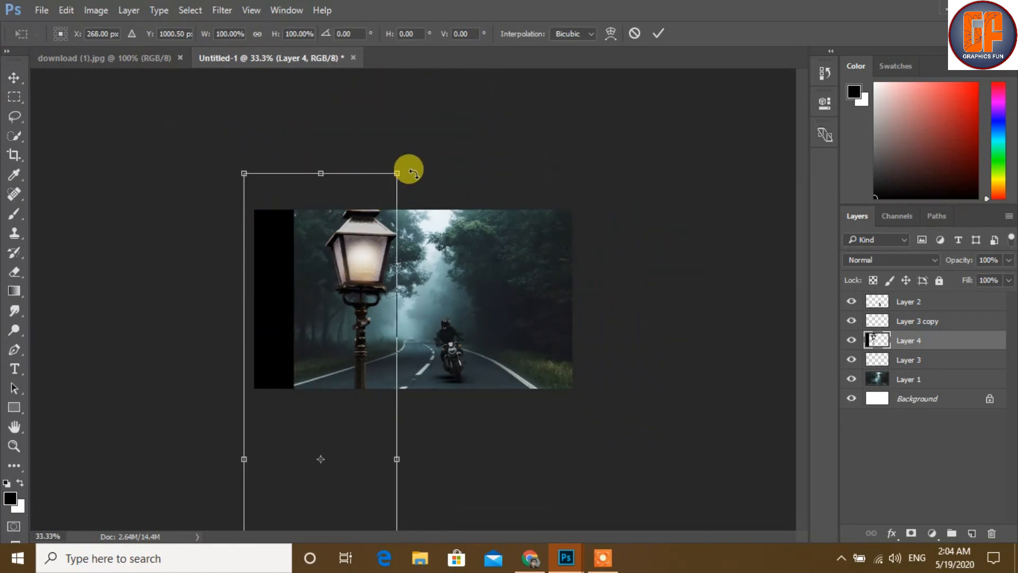
left_click_drag(399, 171, 345, 251)
key("ctrl+plus")
key("ctrl+plus")
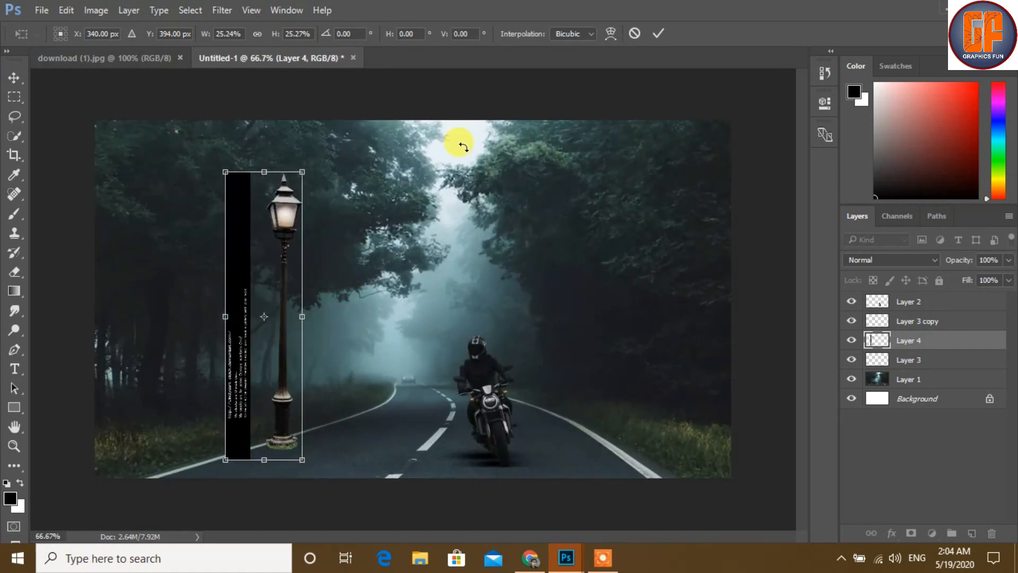
left_click(657, 33)
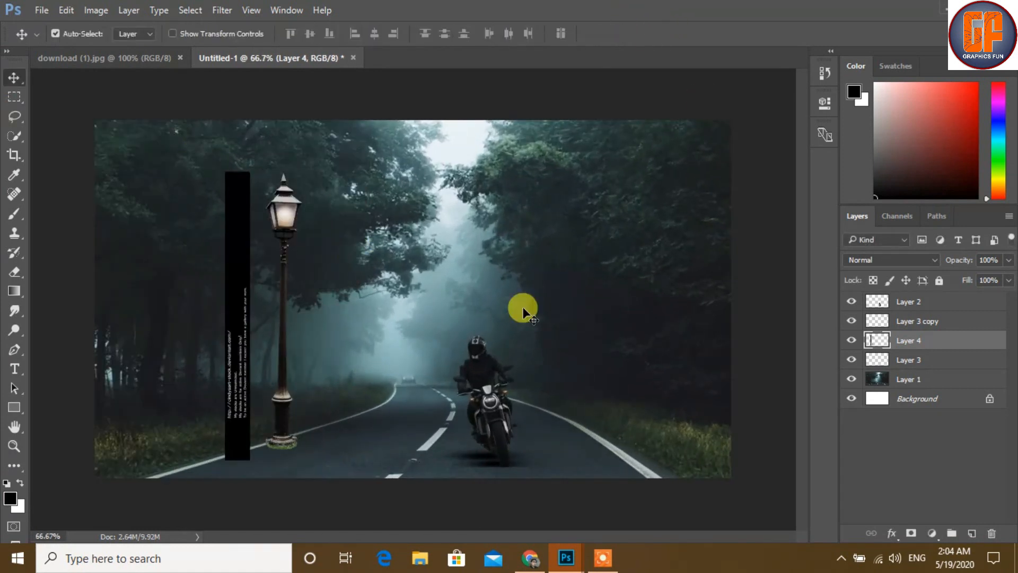
Select the black text strip beside the lamp with a rectangular marquee, delete it, and deselect
left_click(15, 97)
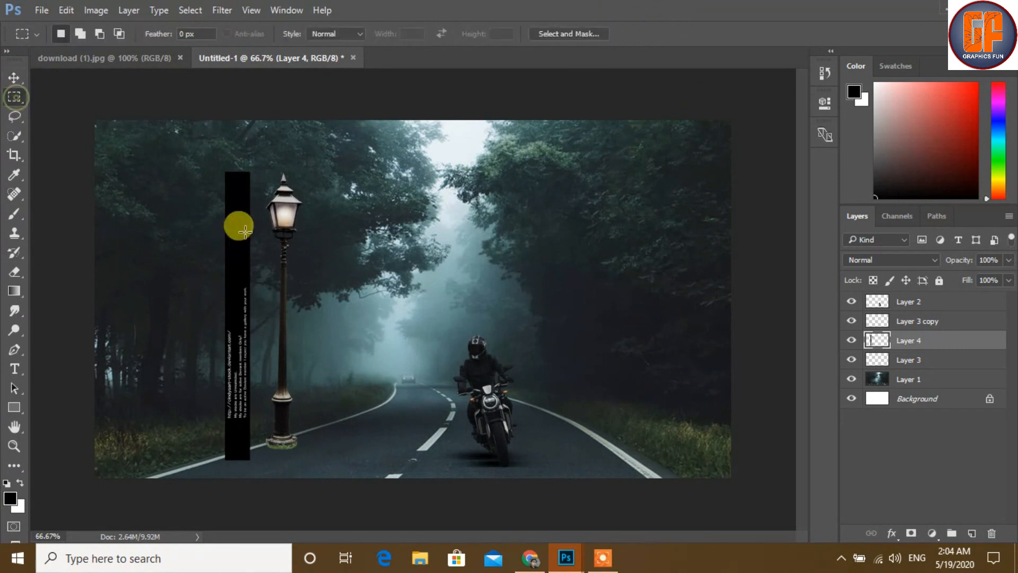
left_click_drag(207, 162, 256, 462)
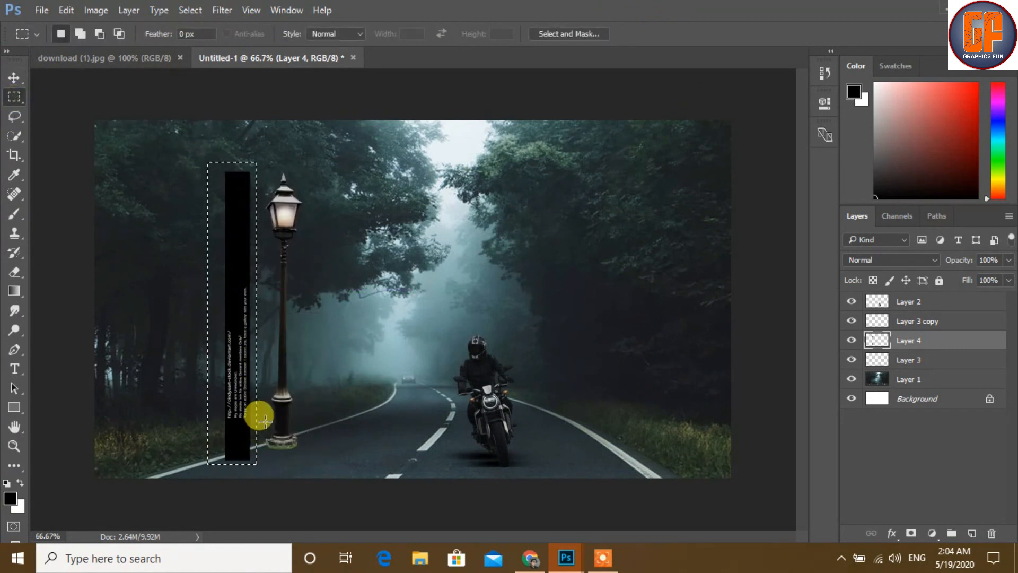
key("Delete")
left_click(14, 77)
key("ctrl+d")
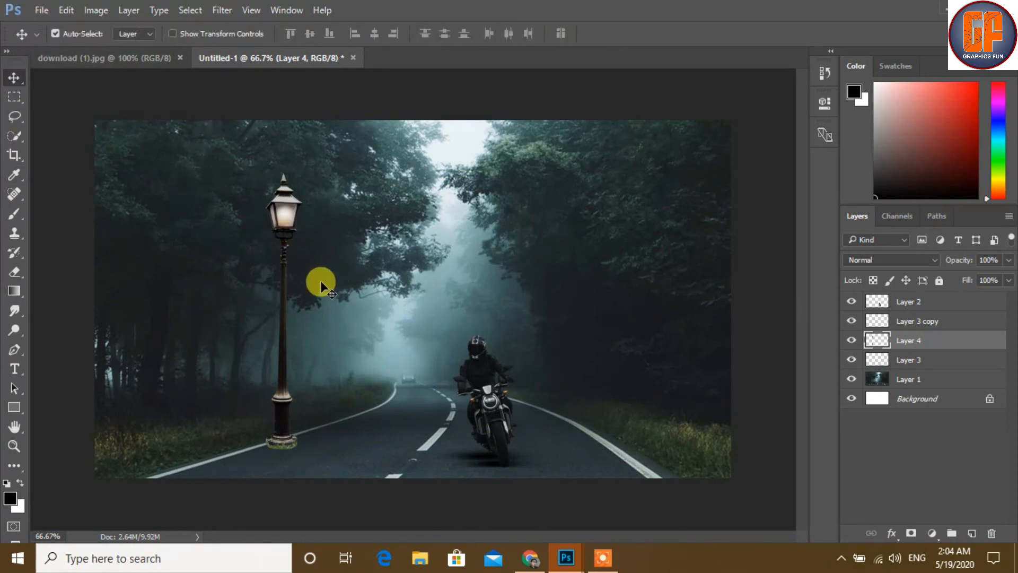
Move the street lamp to the grass on the right roadside and scale it to about 73% width and 74% height
left_click_drag(281, 233, 659, 233)
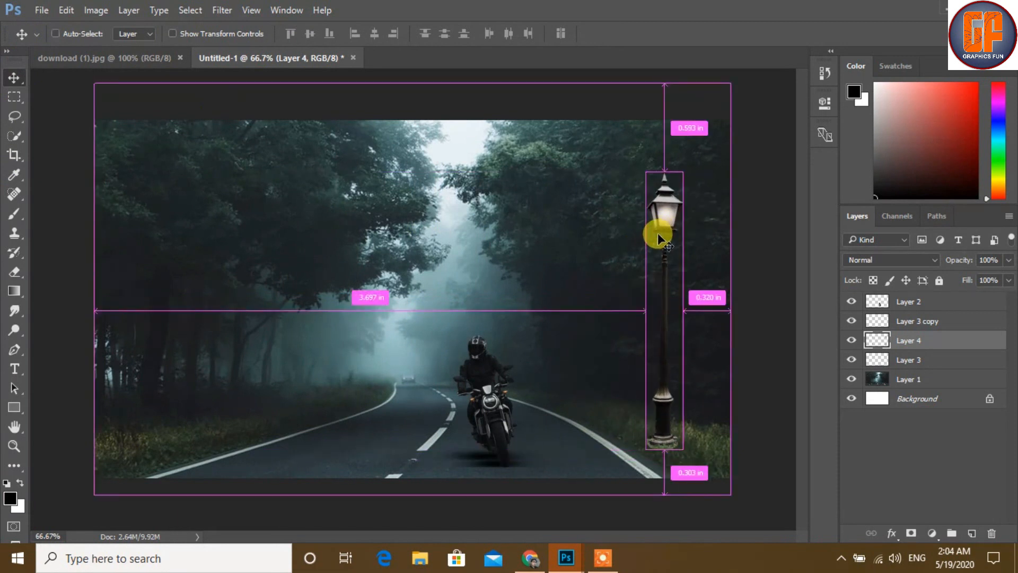
key("ctrl+t")
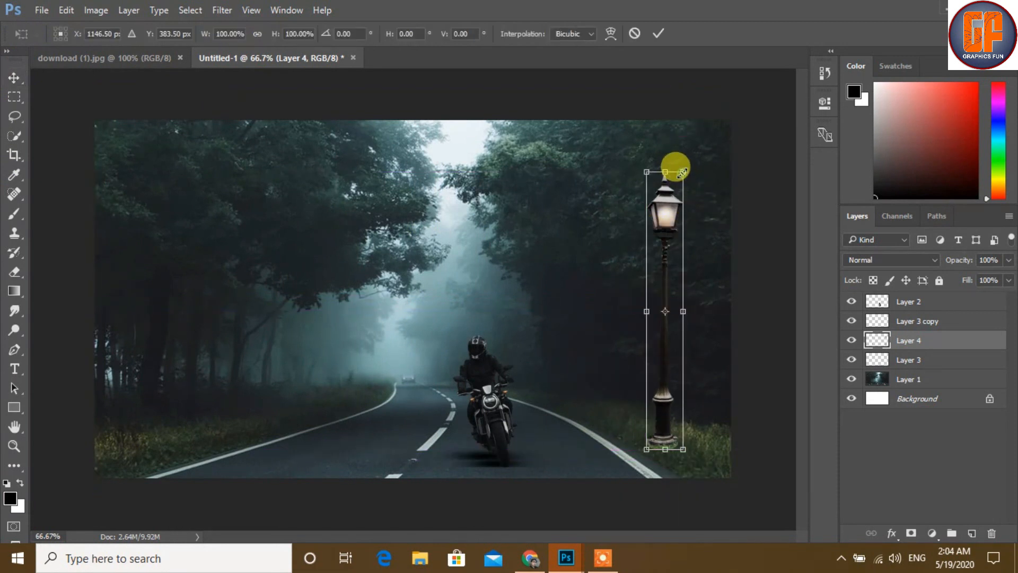
left_click_drag(683, 172, 678, 209)
left_click_drag(671, 244, 690, 287)
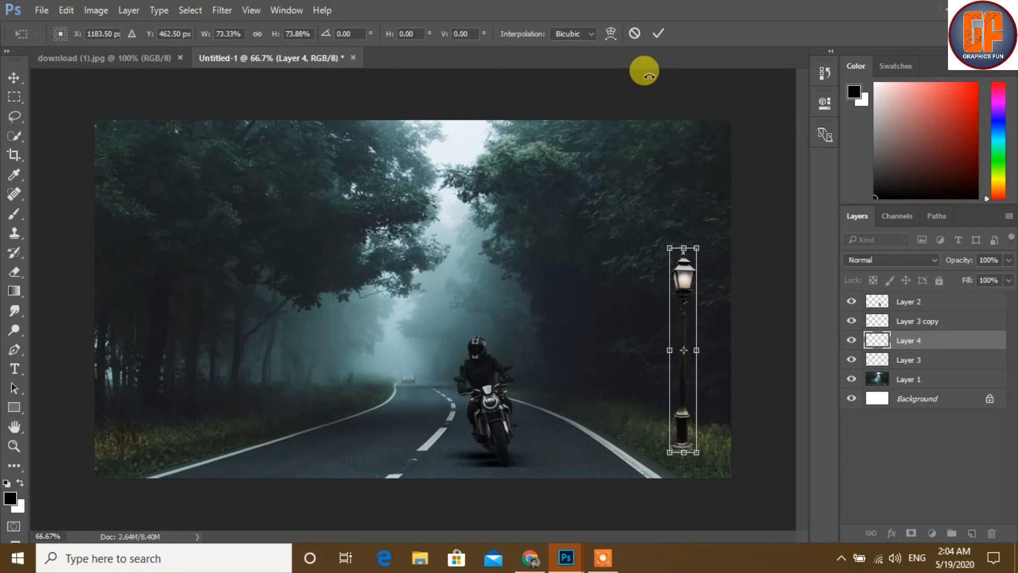
left_click(660, 33)
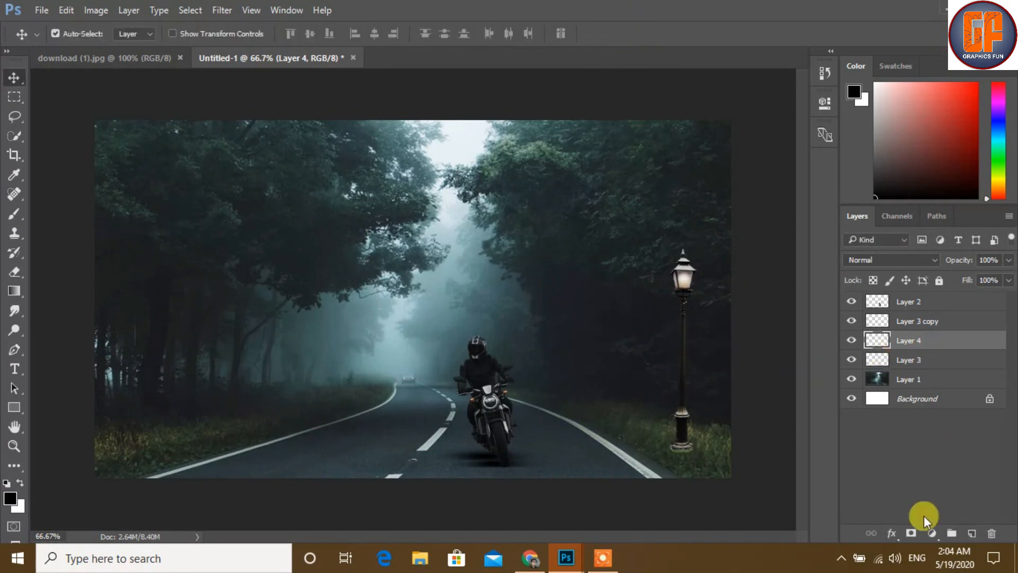
Add a single layer mask to the street lamp layer, undoing the extra vector mask
left_click(916, 536)
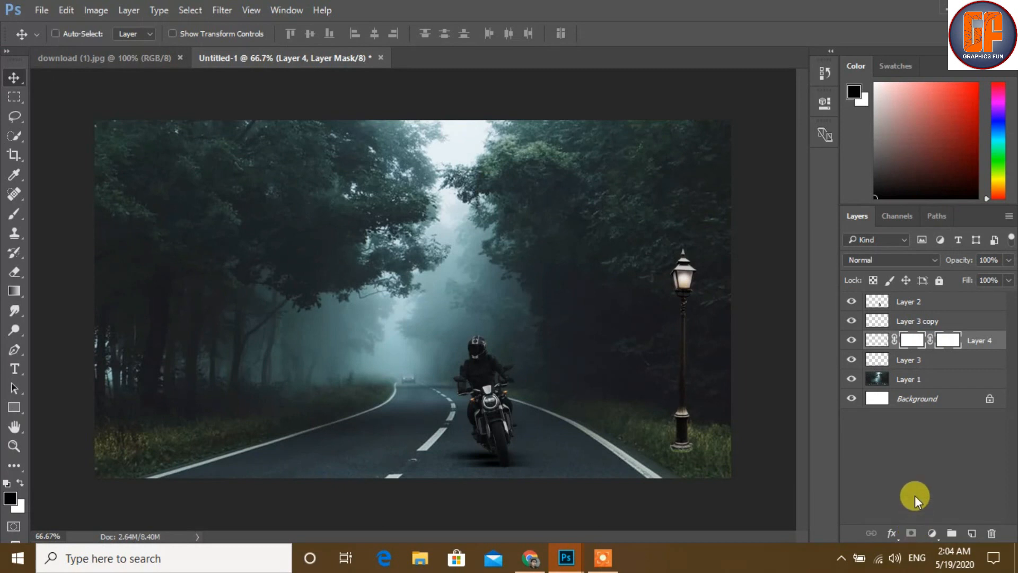
key("ctrl+z")
left_click(601, 558)
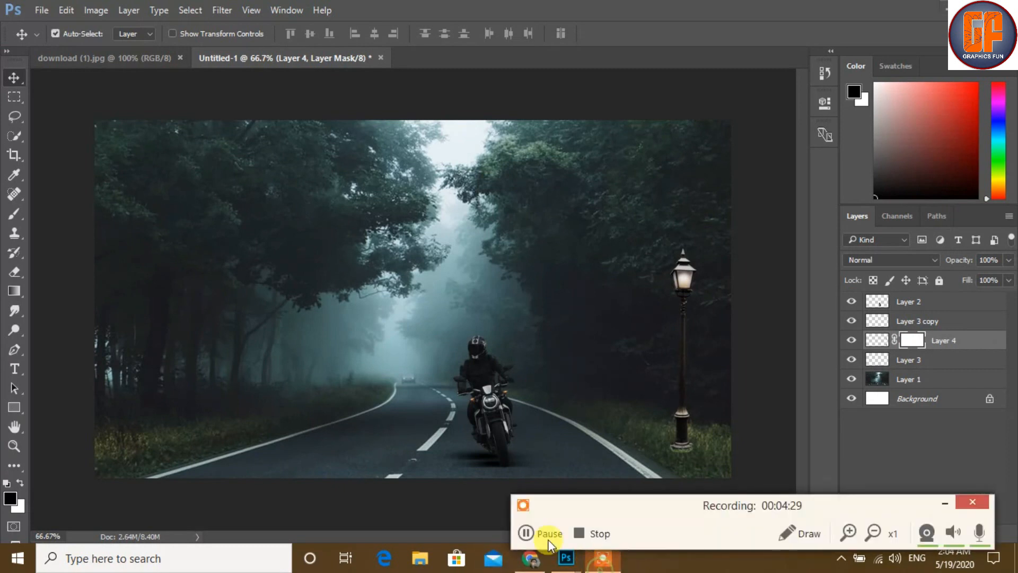
left_click(527, 532)
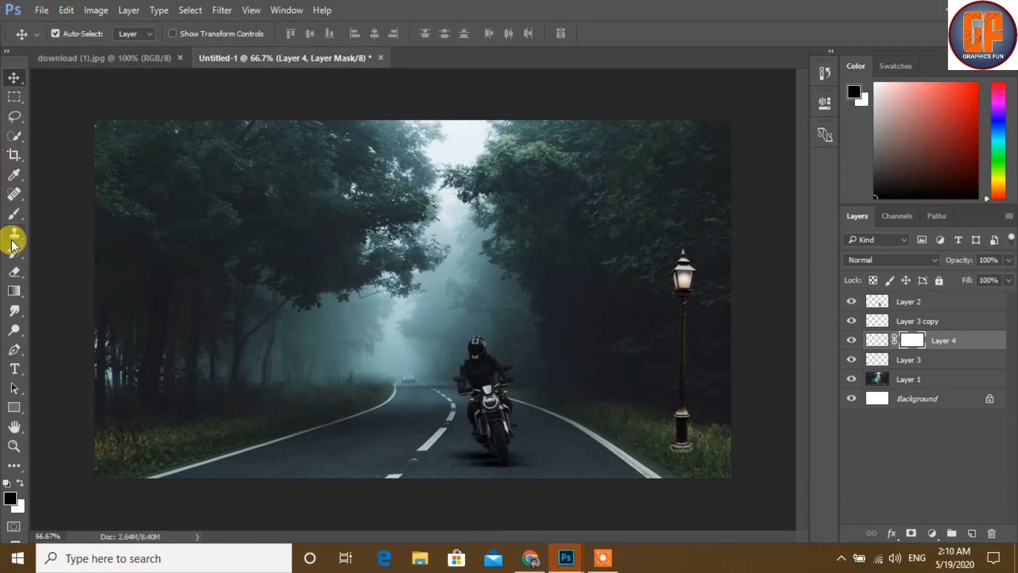
Paint black on the lamp's layer mask with a soft size-50 brush at 100% opacity to hide the lamp's base in the grass
left_click(16, 214)
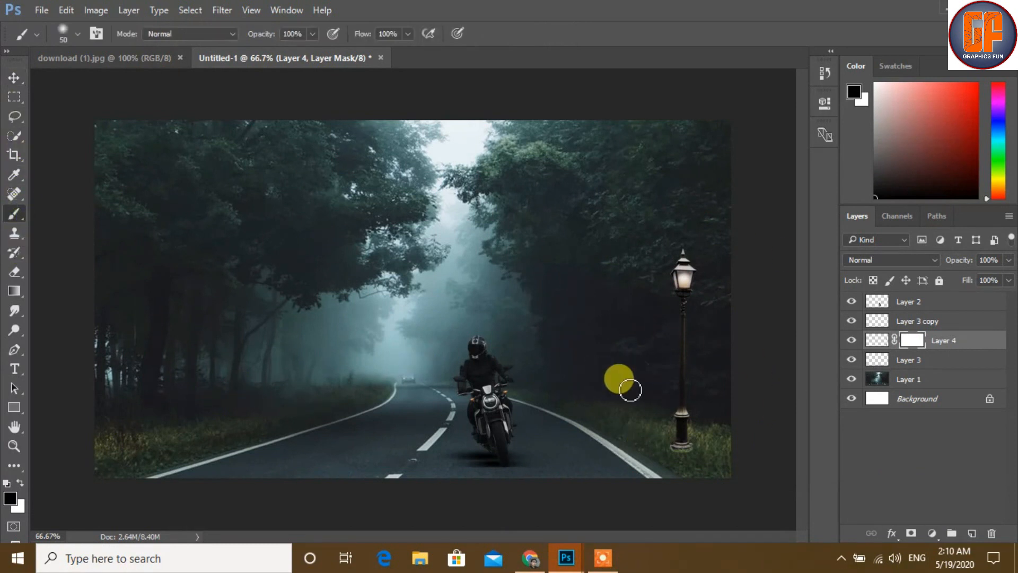
mouse_move(679, 460)
left_mouse_down()
mouse_move(694, 456)
mouse_move(663, 461)
left_mouse_up()
left_click(14, 78)
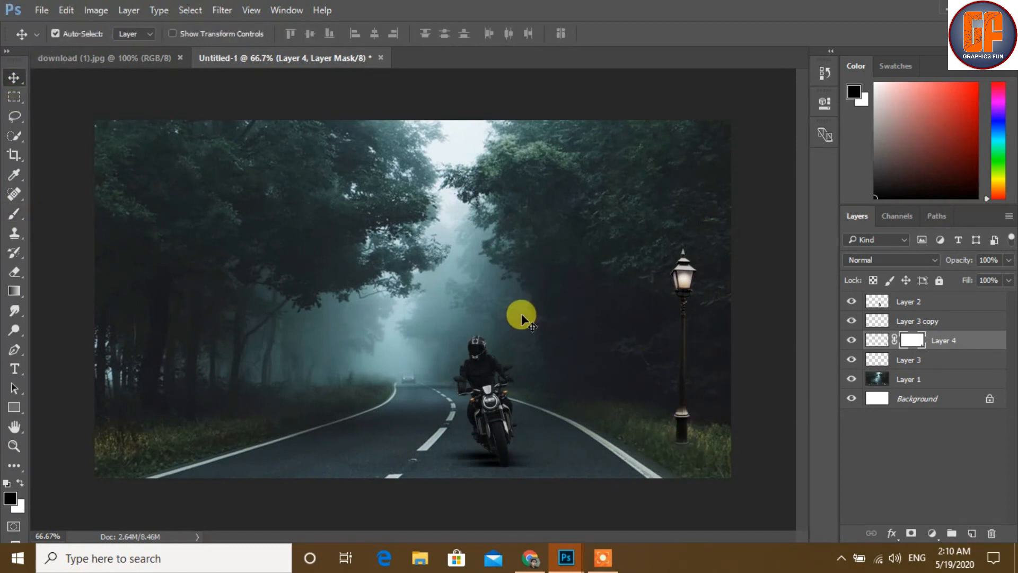
Copy the orange glow image from download (1).jpg into the forest composite and place it over the lamp's head
left_click(107, 57)
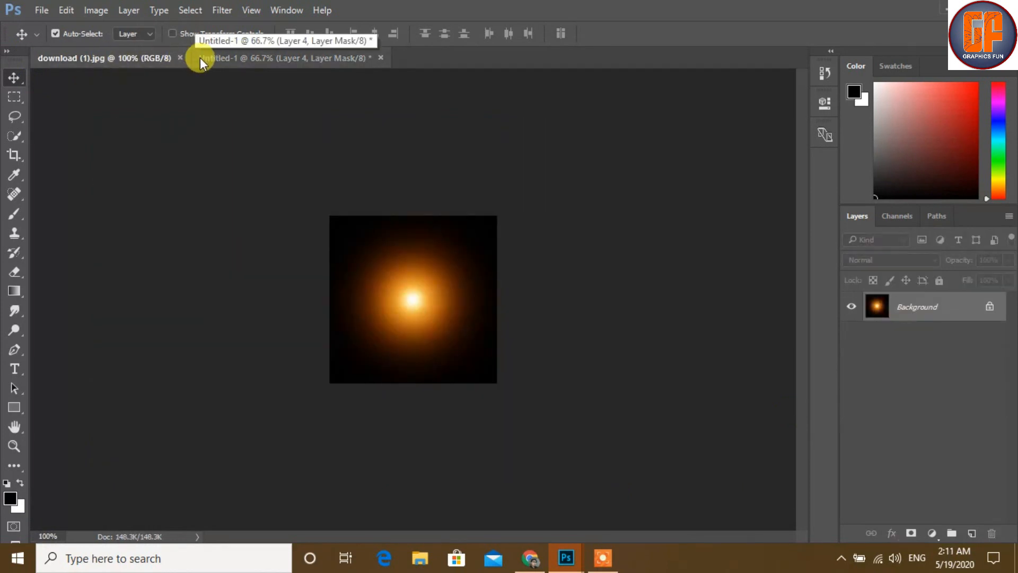
left_click_drag(132, 57, 522, 126)
left_click_drag(506, 202, 314, 324)
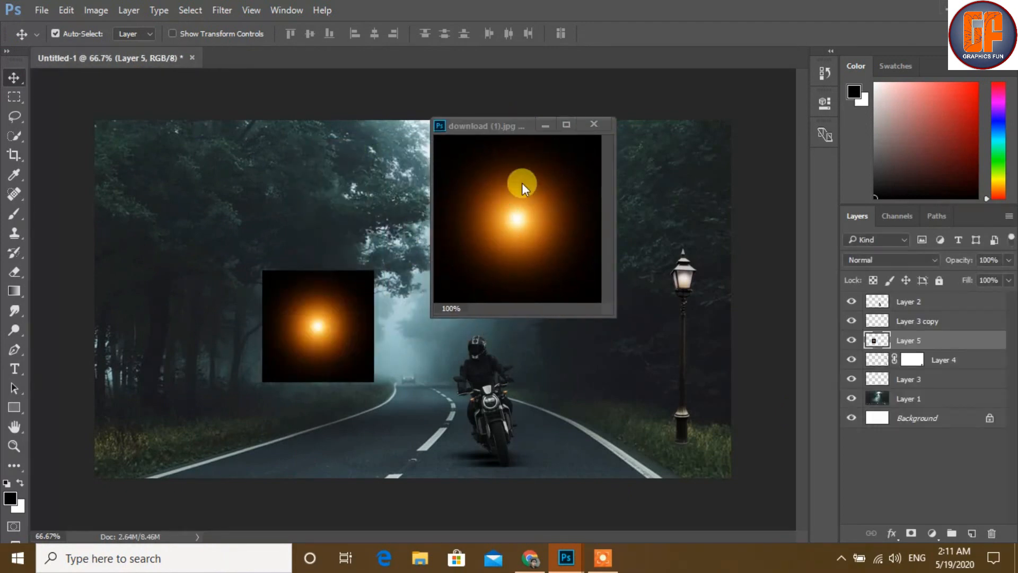
left_click(546, 127)
left_click_drag(313, 336, 679, 275)
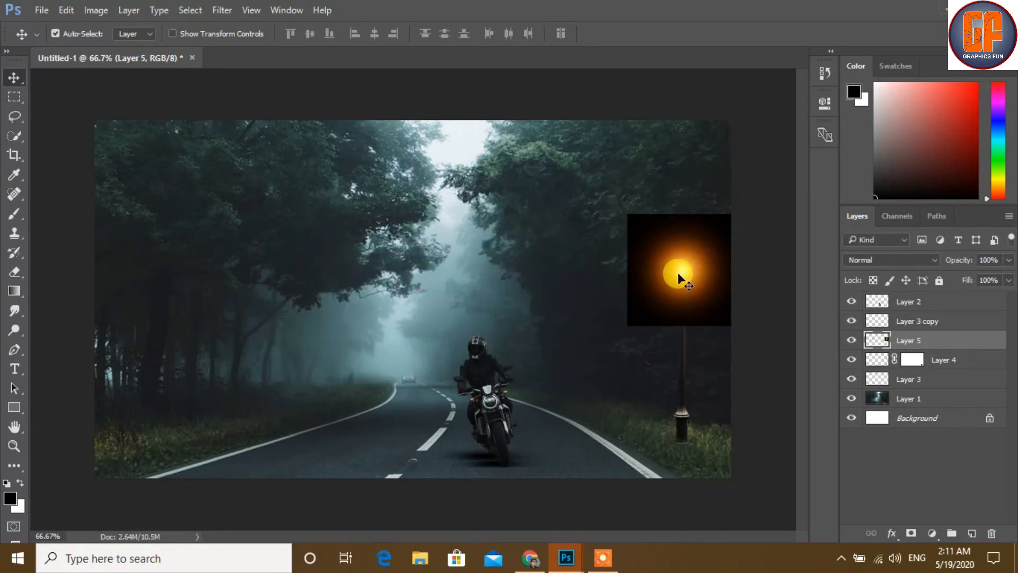
Set the glow layer's blend mode to Screen after trying Multiply, and align the glow with the lamp's head
left_click(934, 260)
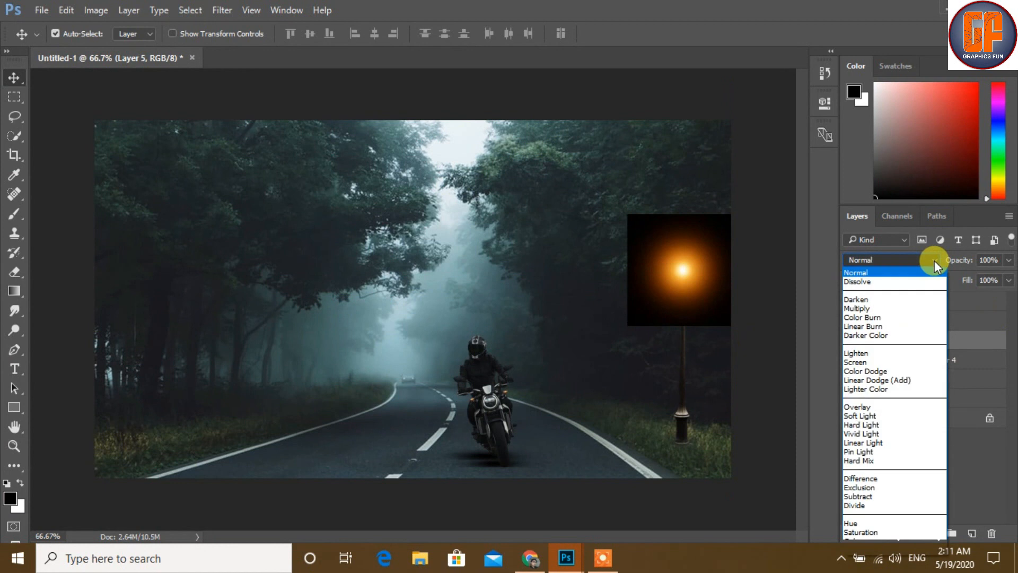
left_click(881, 308)
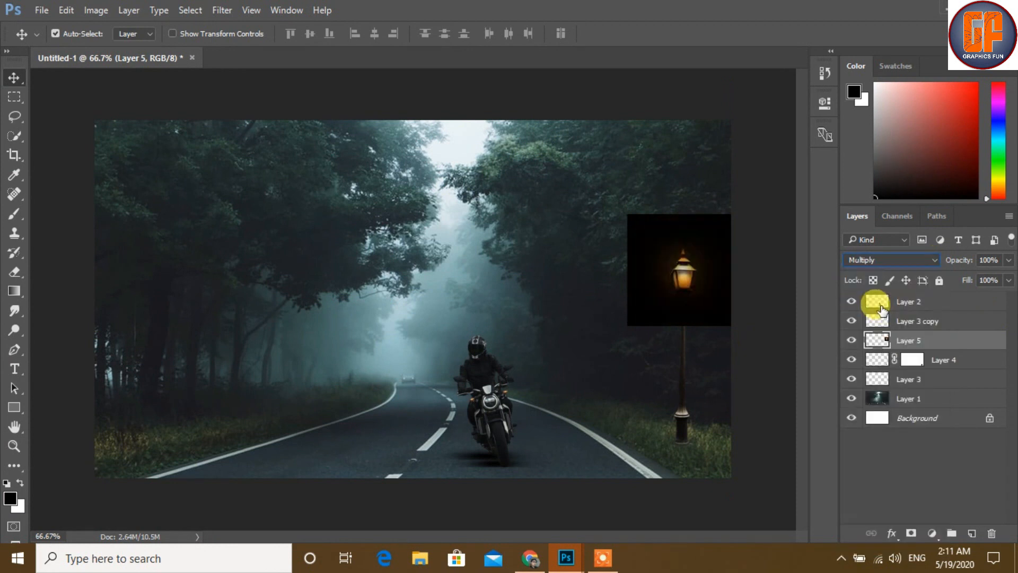
left_click(923, 263)
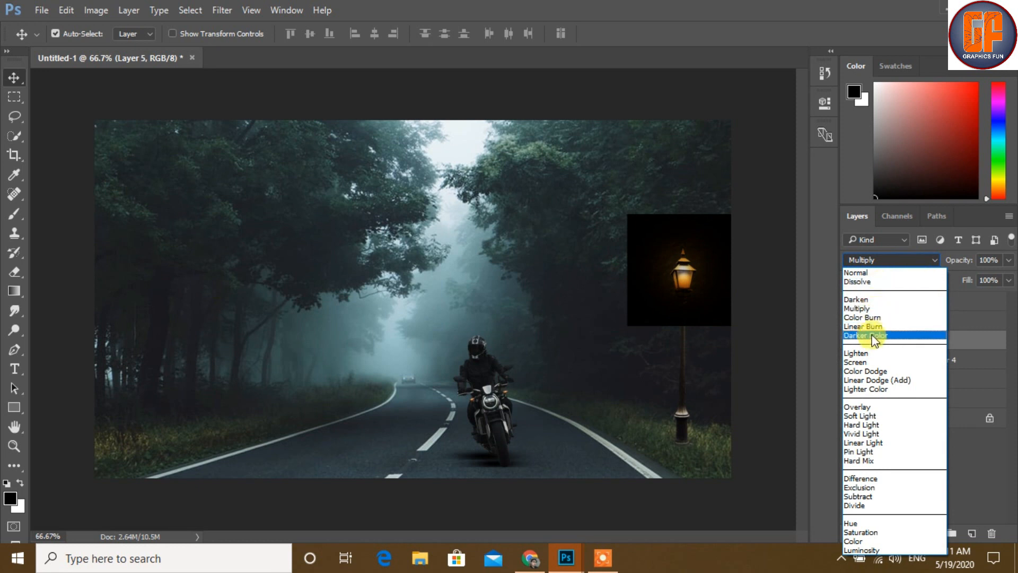
left_click(880, 364)
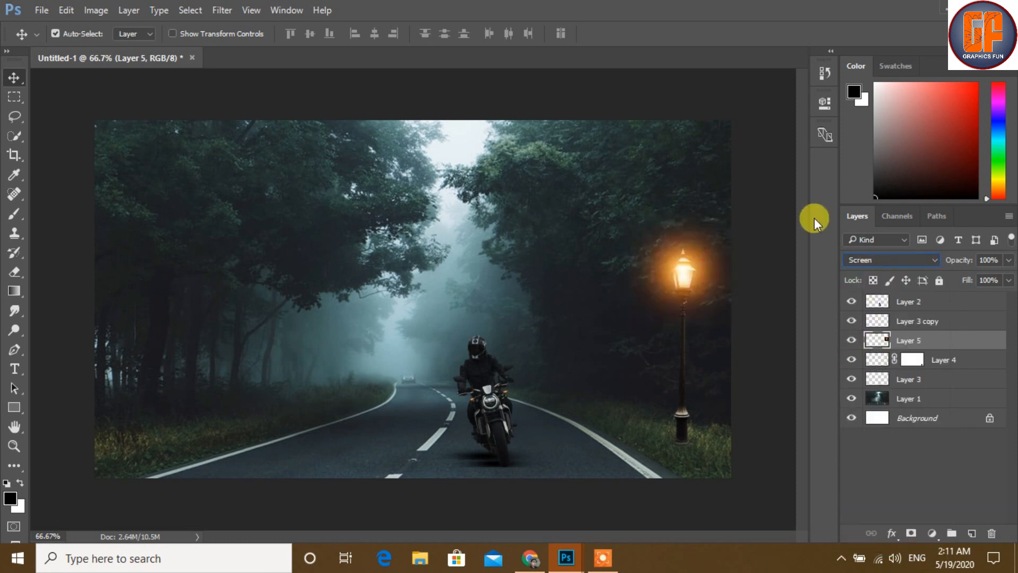
left_click_drag(674, 273, 683, 275)
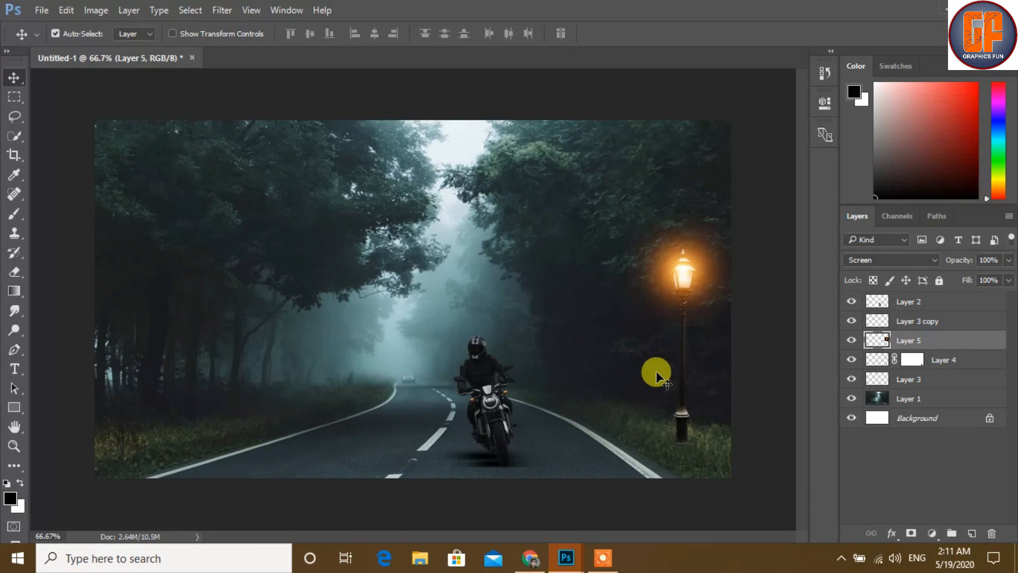
Scale the glow proportionally to about 117% and recentre it on the lamp's head
key("ctrl+t")
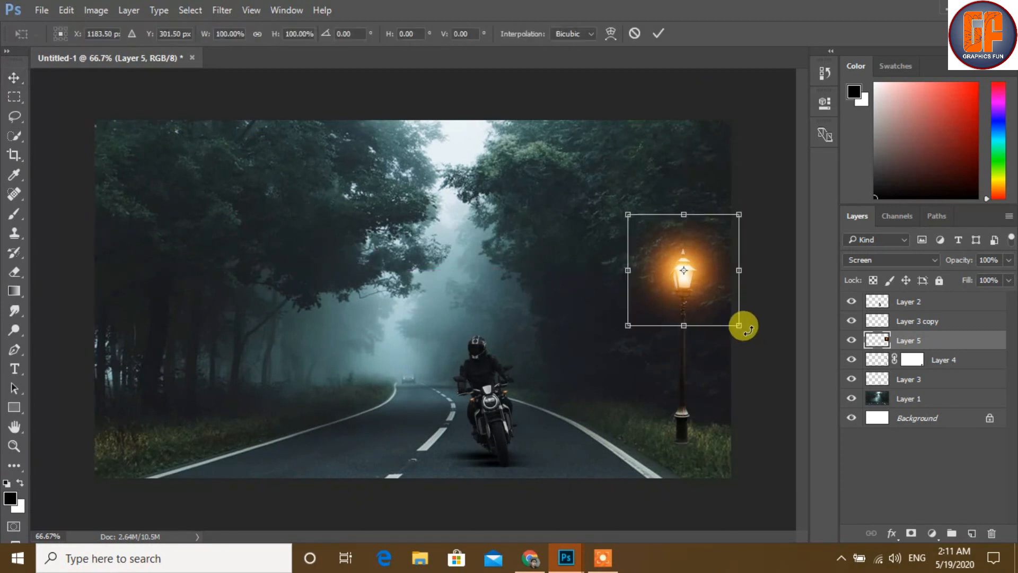
left_click_drag(738, 325, 748, 335)
left_click_drag(712, 272, 711, 278)
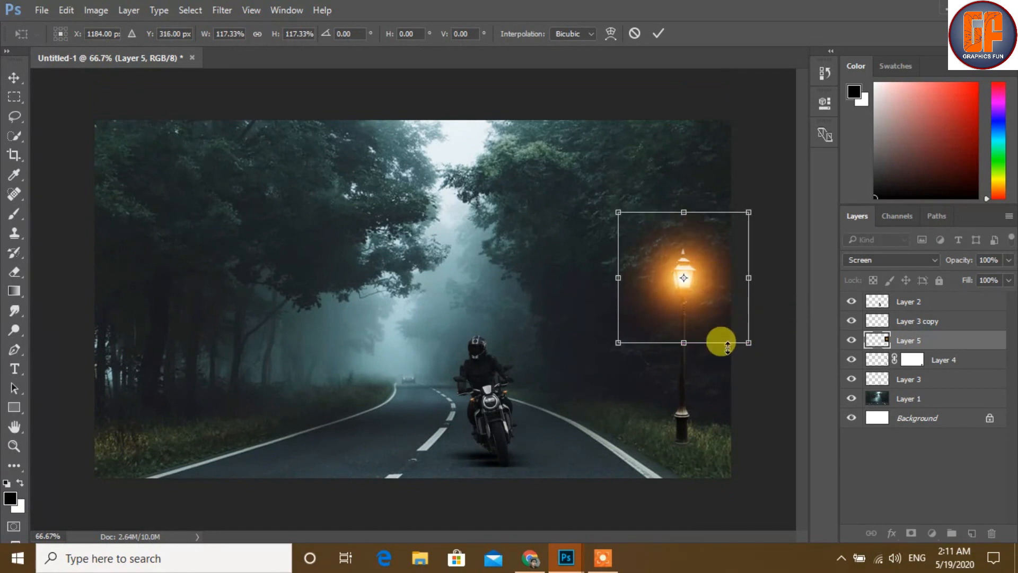
left_click(652, 34)
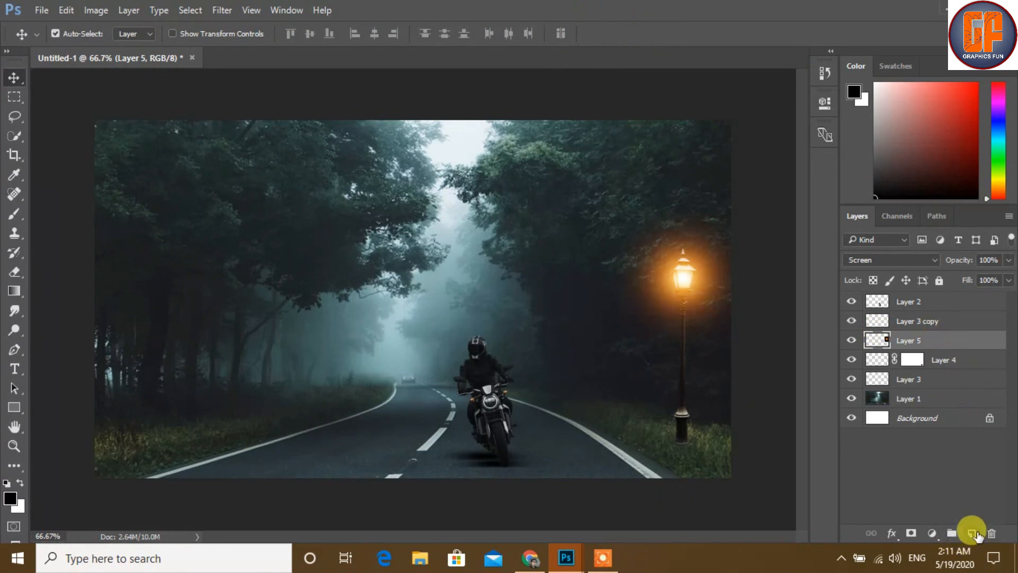
Add a new layer beneath the glow layer and paint a soft black shadow at the lamp's base with a size-100 brush
left_click(974, 533)
left_click_drag(962, 346, 956, 361)
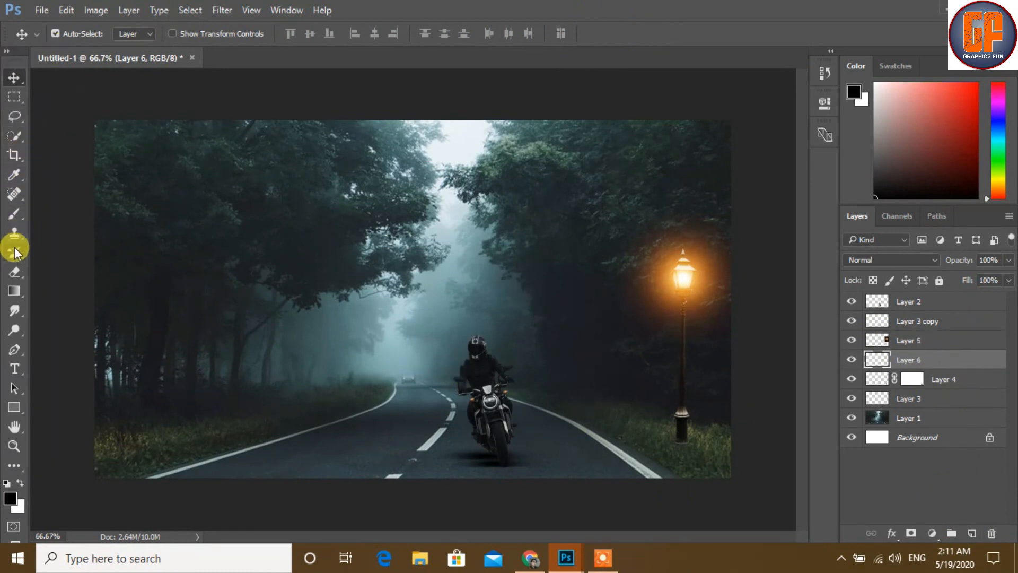
left_click(10, 212)
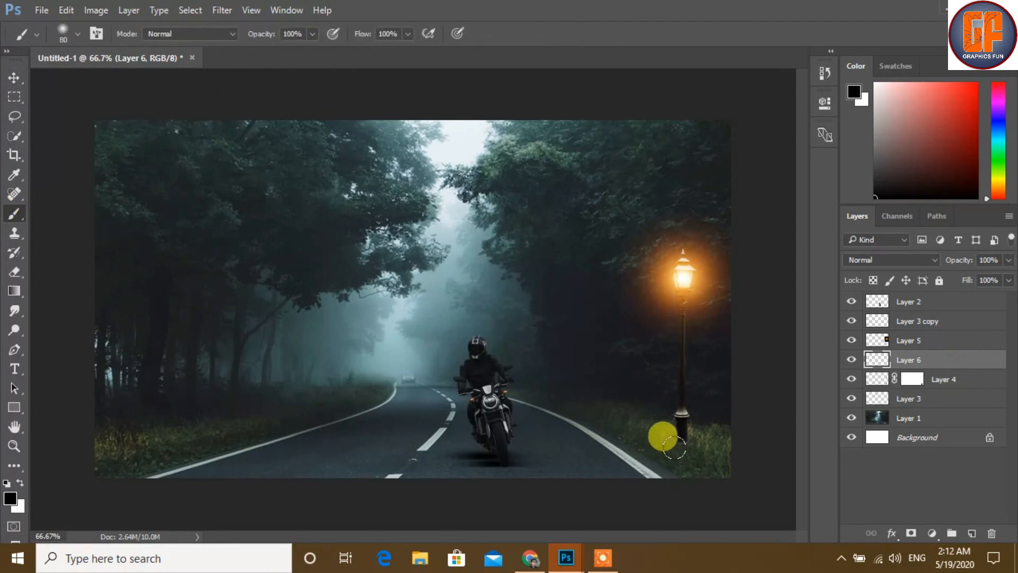
left_click_drag(672, 438, 680, 447)
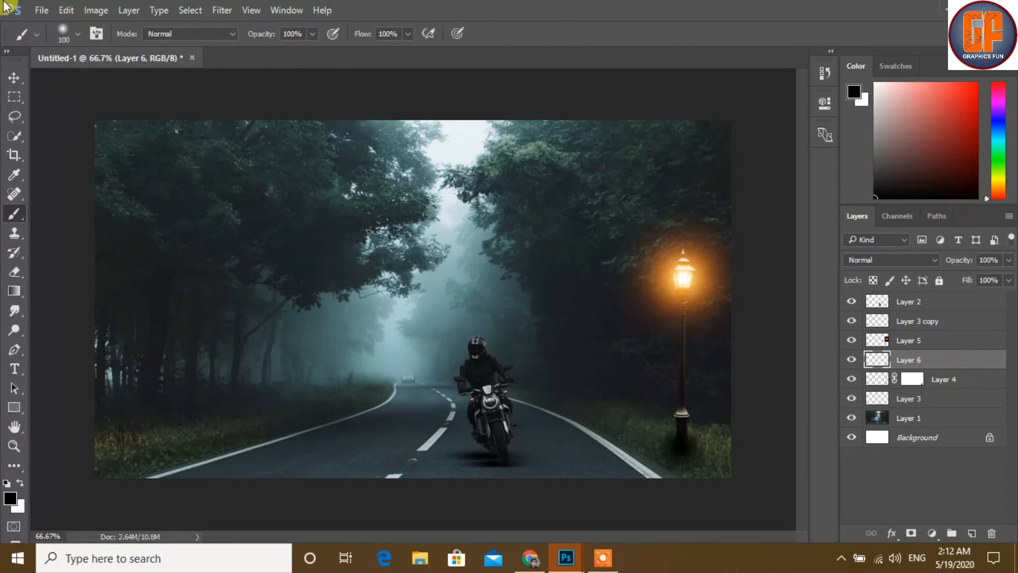
Flatten the lamp's shadow to about 46% height, widen it to about 151%, and nudge it down under the lamp's base
left_click(13, 79)
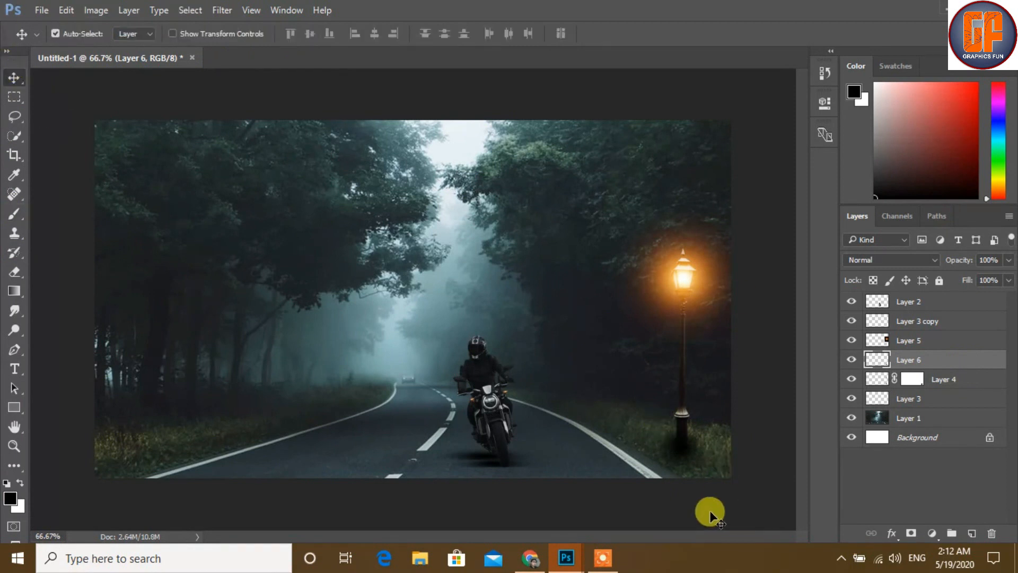
key("ctrl+t")
left_click_drag(682, 405, 698, 443)
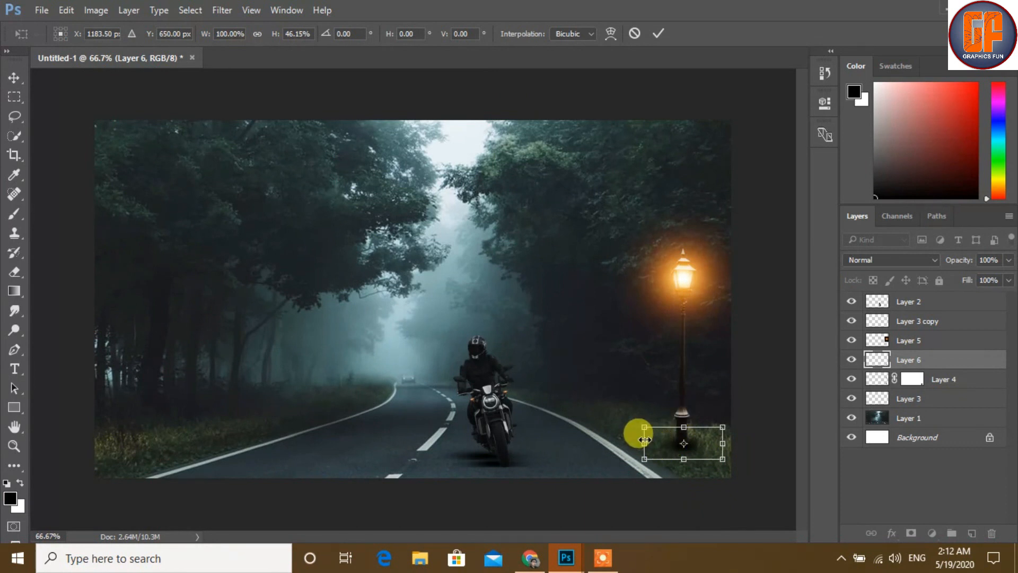
left_click_drag(643, 442, 618, 443)
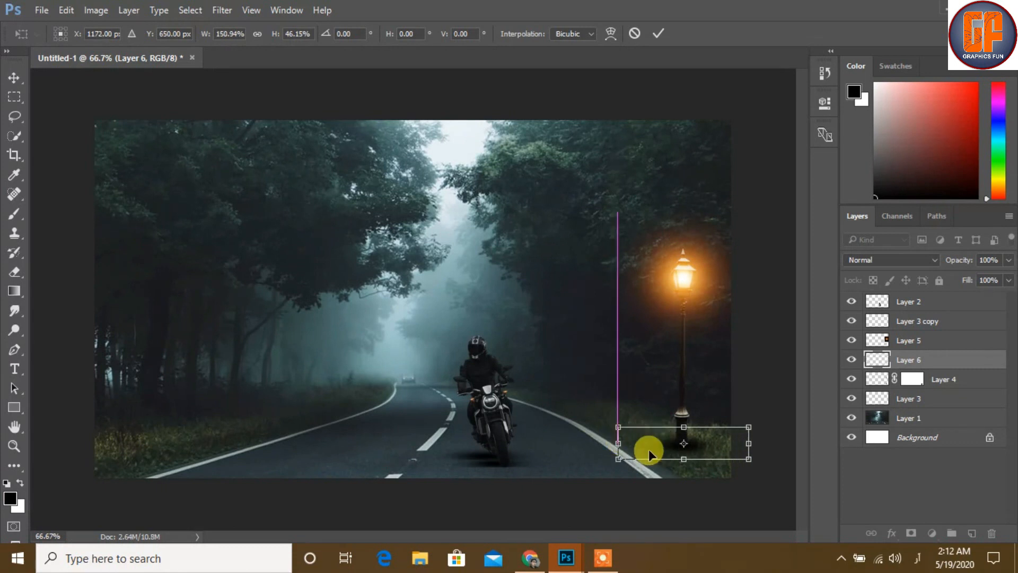
key("Down")
key("Down")
key("Down")
key("Down")
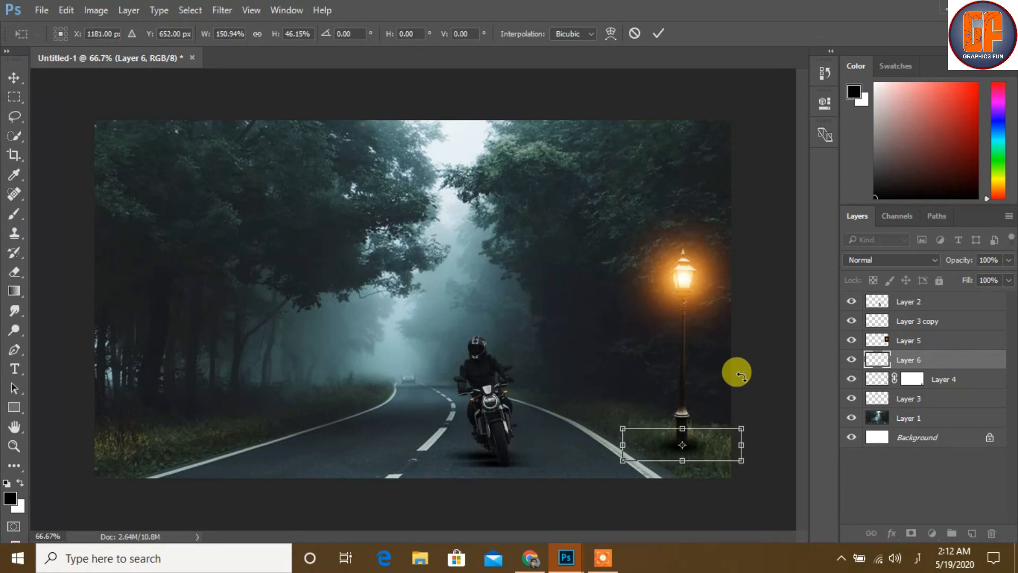
left_click(658, 33)
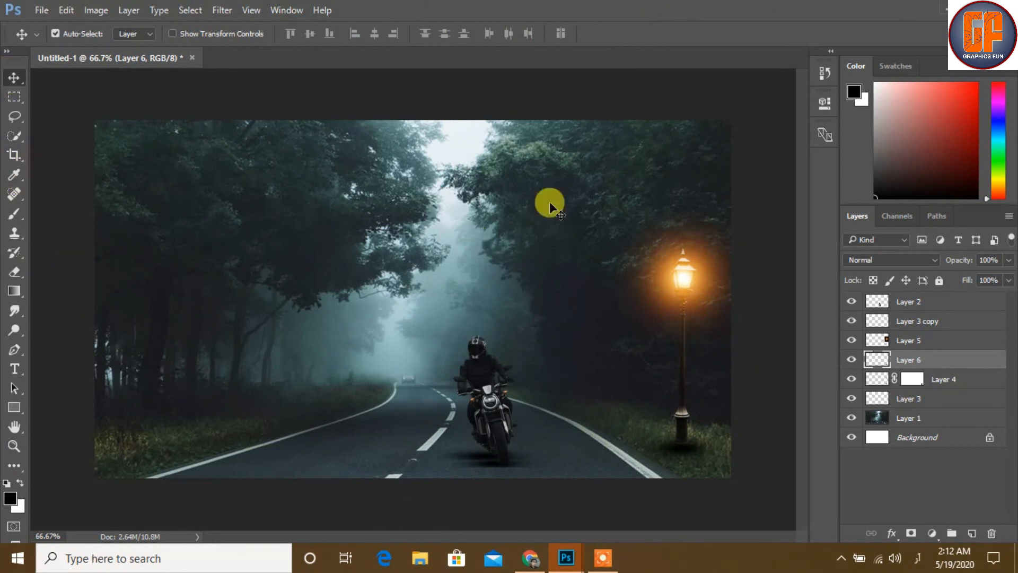
Add a Curves adjustment layer above the forest road layer, lower its midtones slightly, and clip it to that layer
left_click(932, 422)
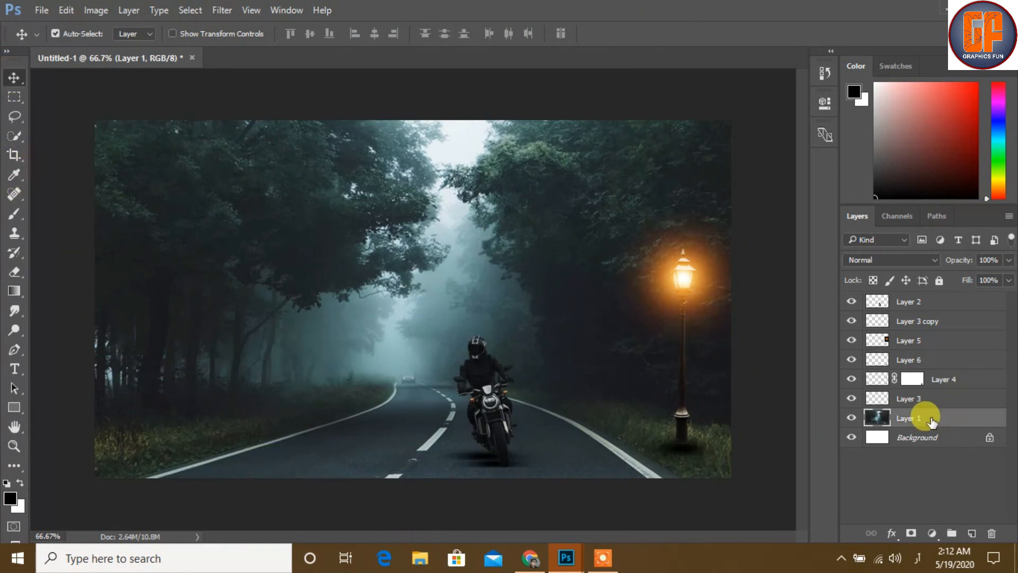
left_click(847, 420)
left_click(850, 419)
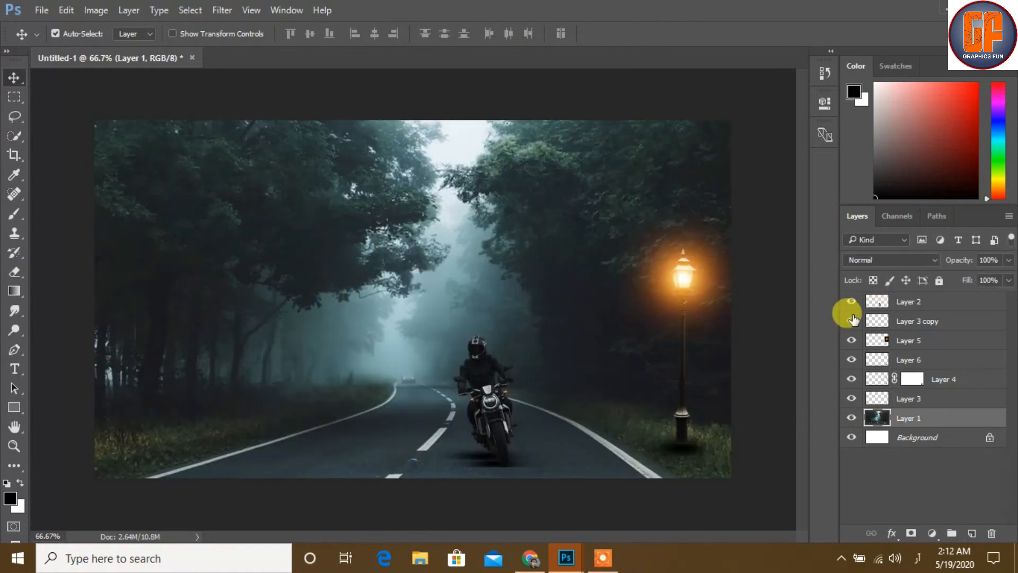
left_click(931, 534)
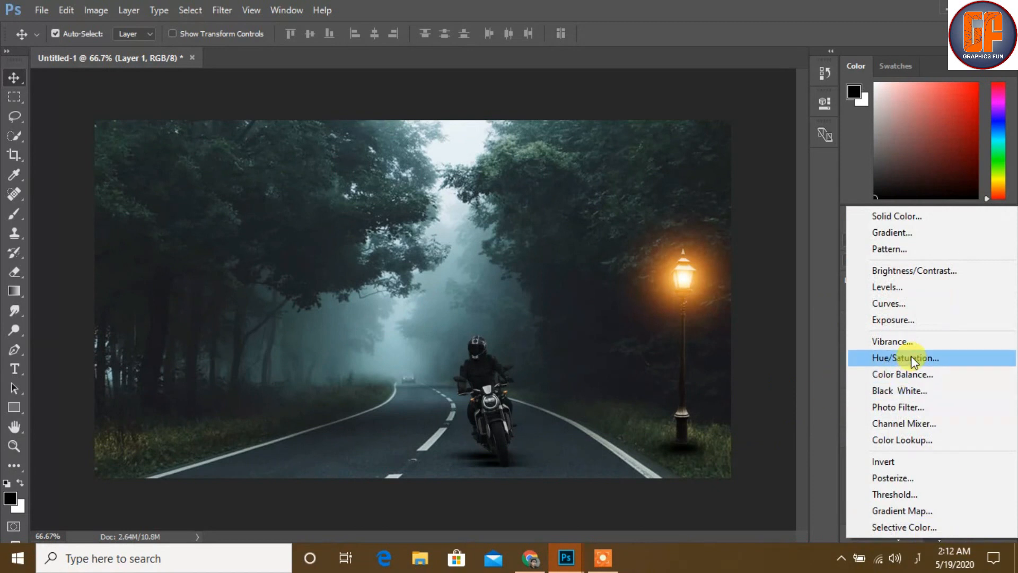
left_click(905, 305)
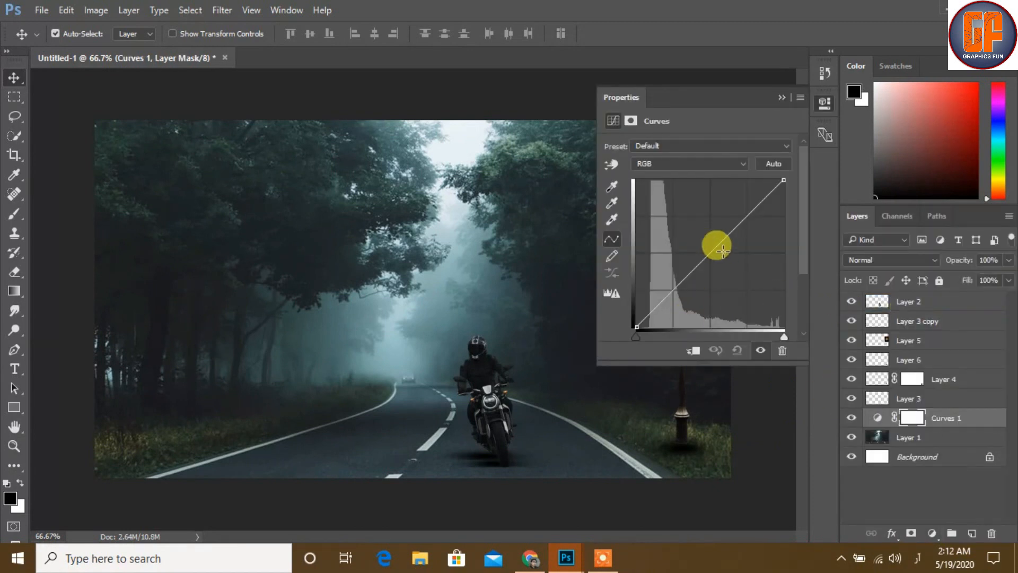
left_click_drag(716, 246, 717, 254)
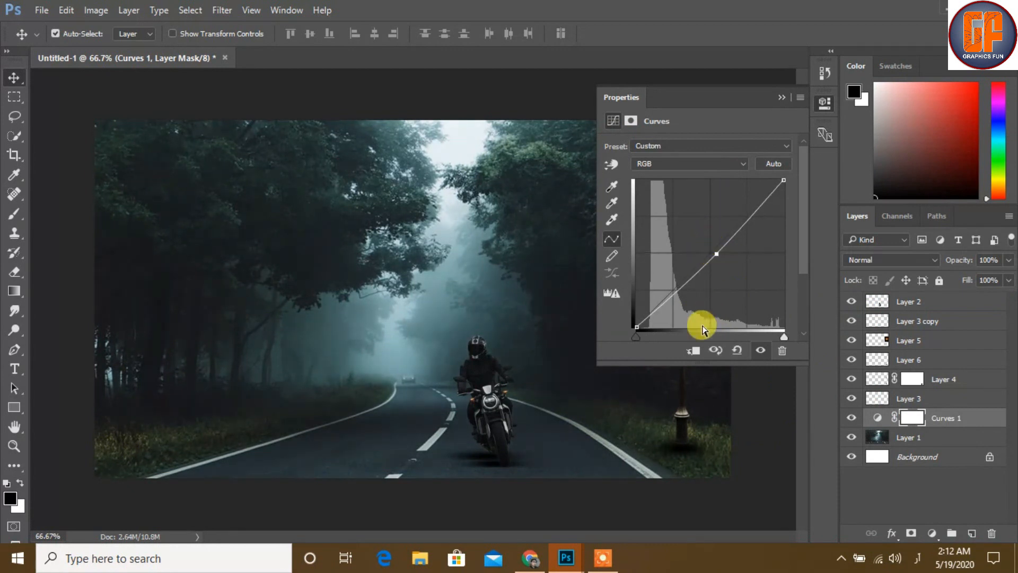
left_click(693, 350)
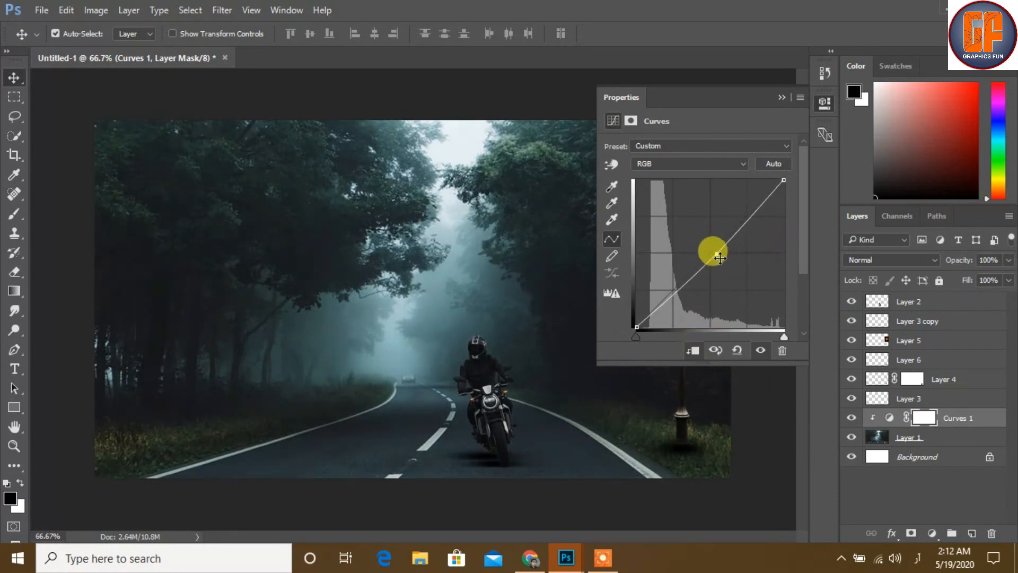
Pull the RGB curve's midtones and shadows down strongly to darken the forest road background
left_click_drag(717, 255, 699, 290)
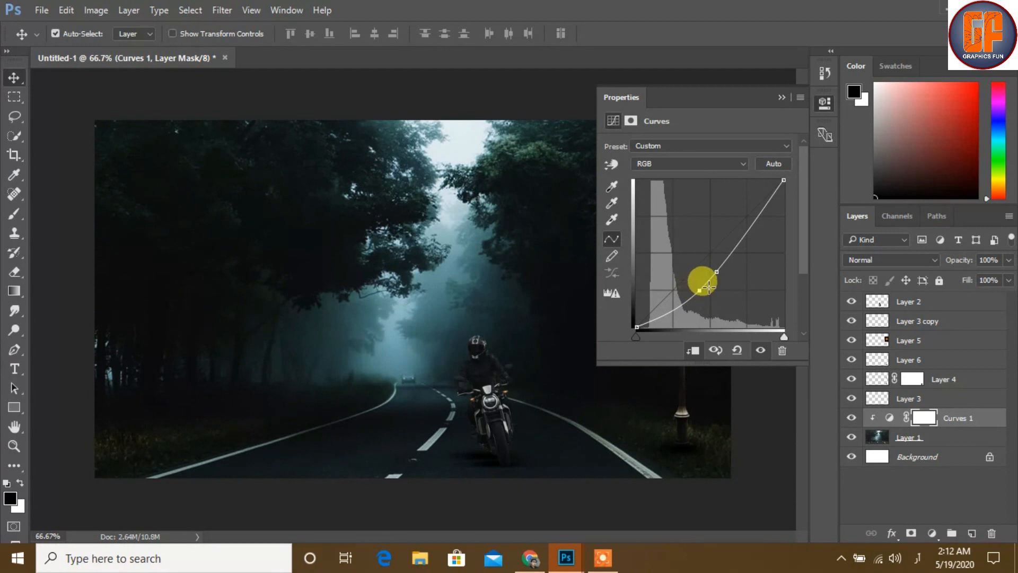
left_click(752, 230)
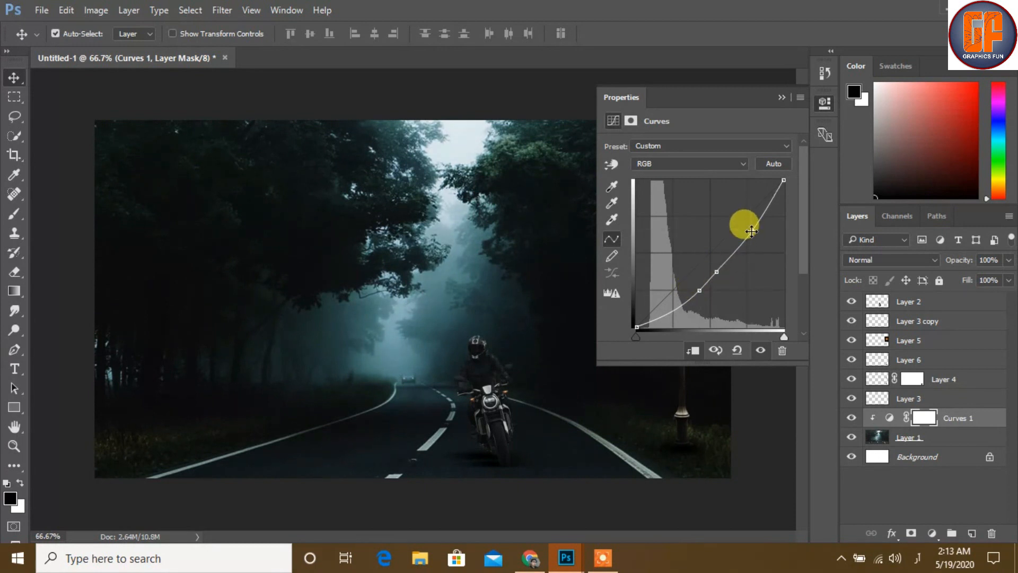
left_click(781, 97)
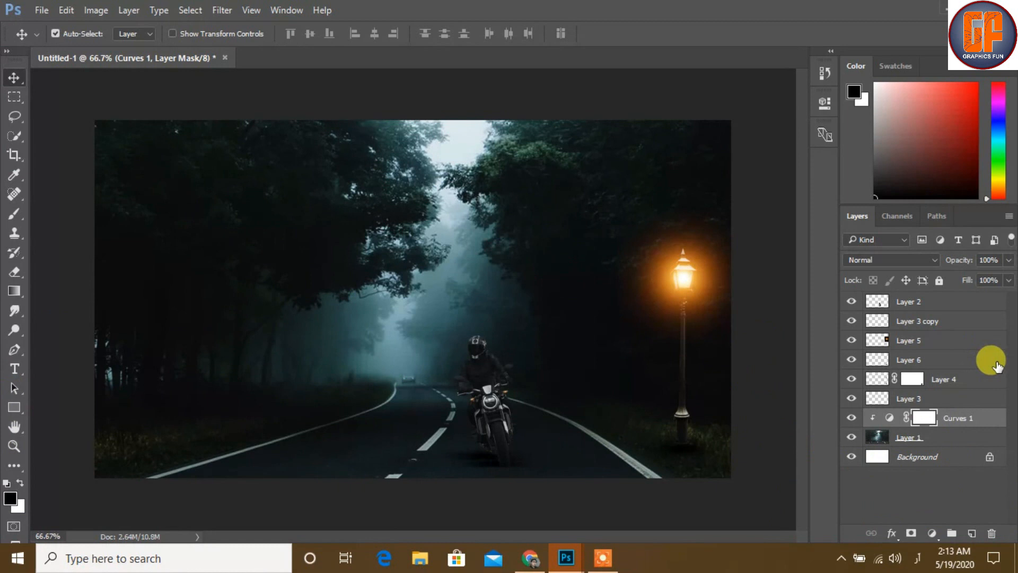
Add a new layer above the lamp's shadow layer and set the foreground colour to warm orange #fdb417
left_click(957, 358)
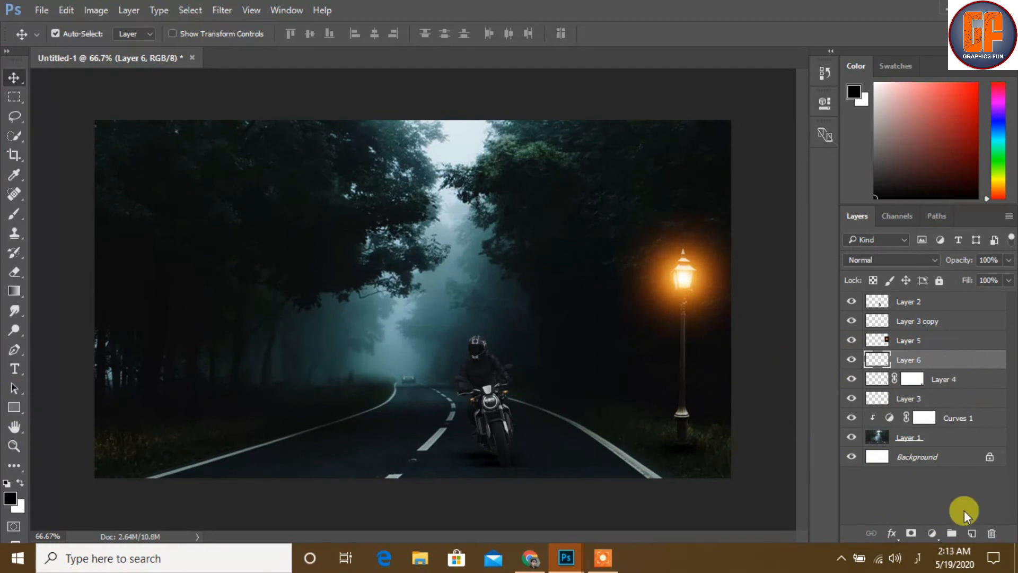
left_click(972, 533)
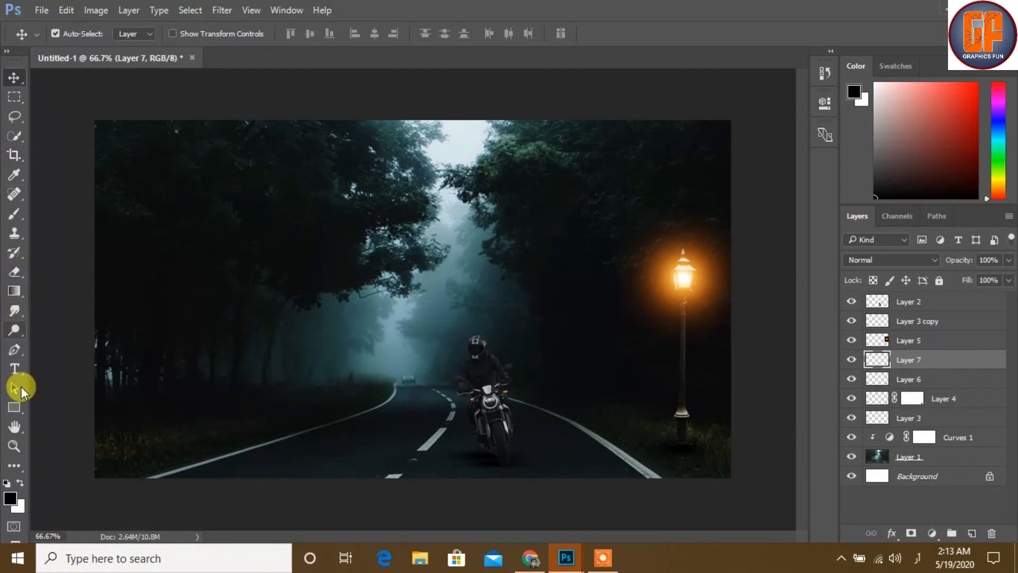
left_click(13, 499)
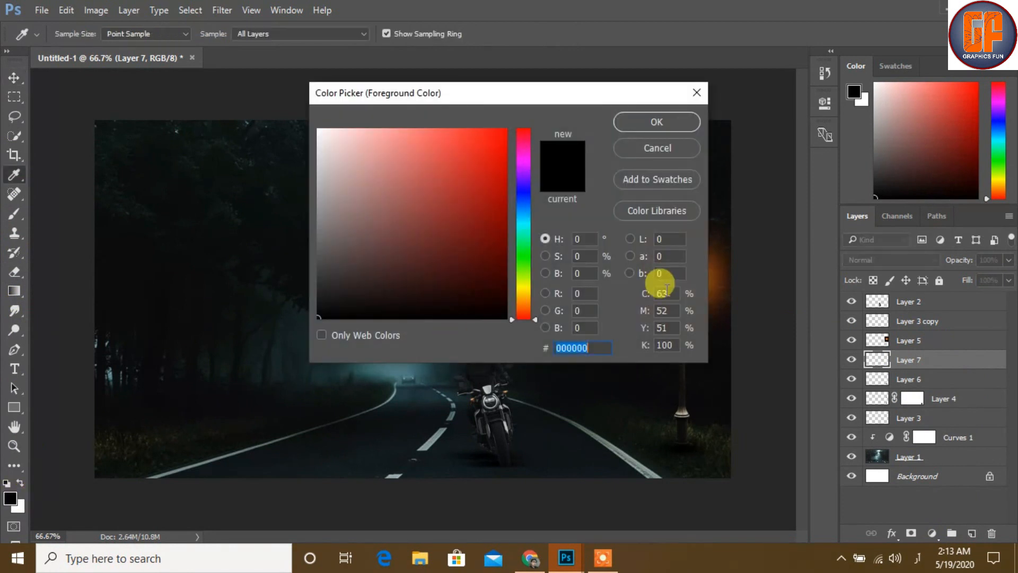
left_click(524, 298)
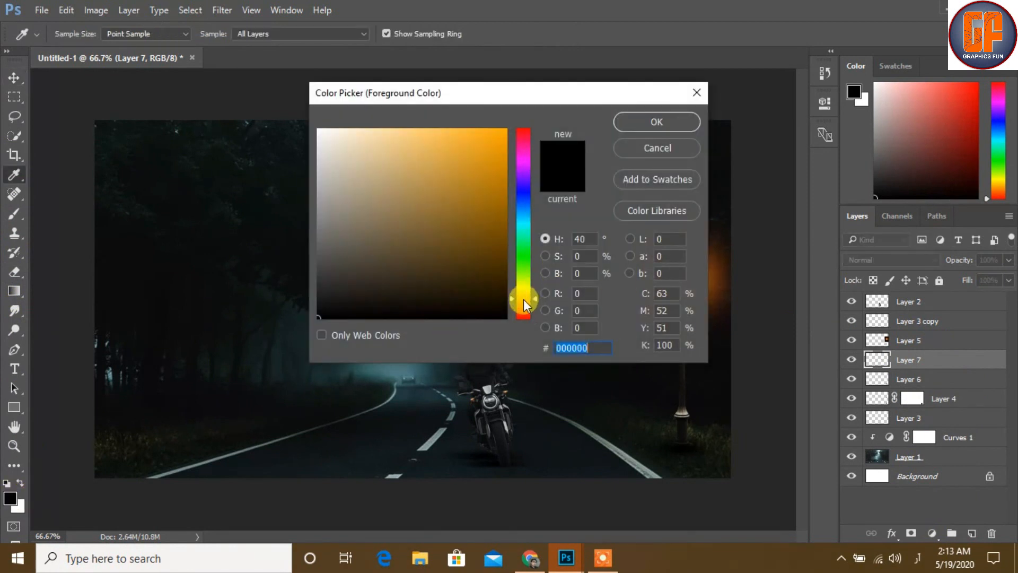
left_click(504, 135)
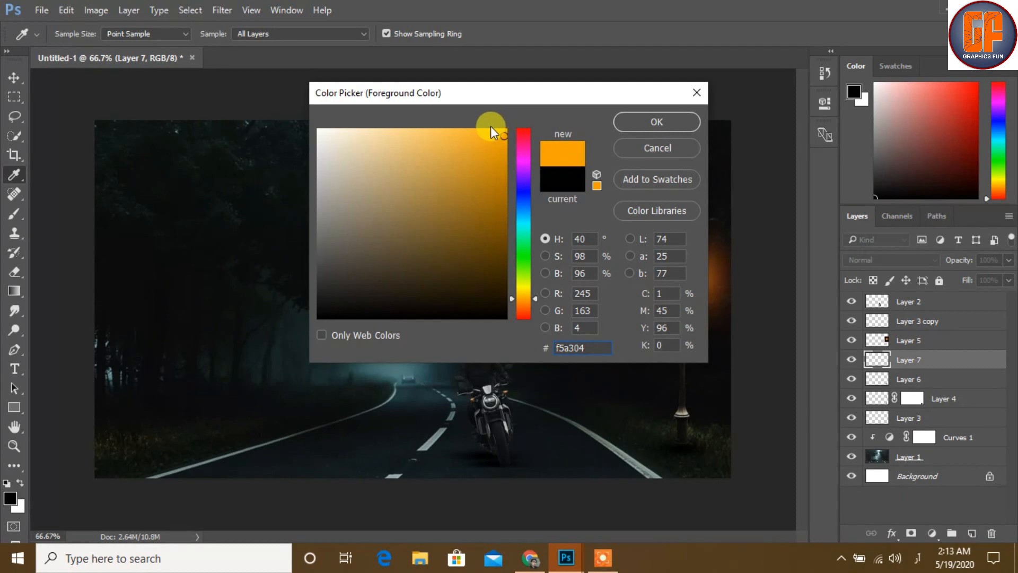
left_click(528, 297)
left_click(490, 130)
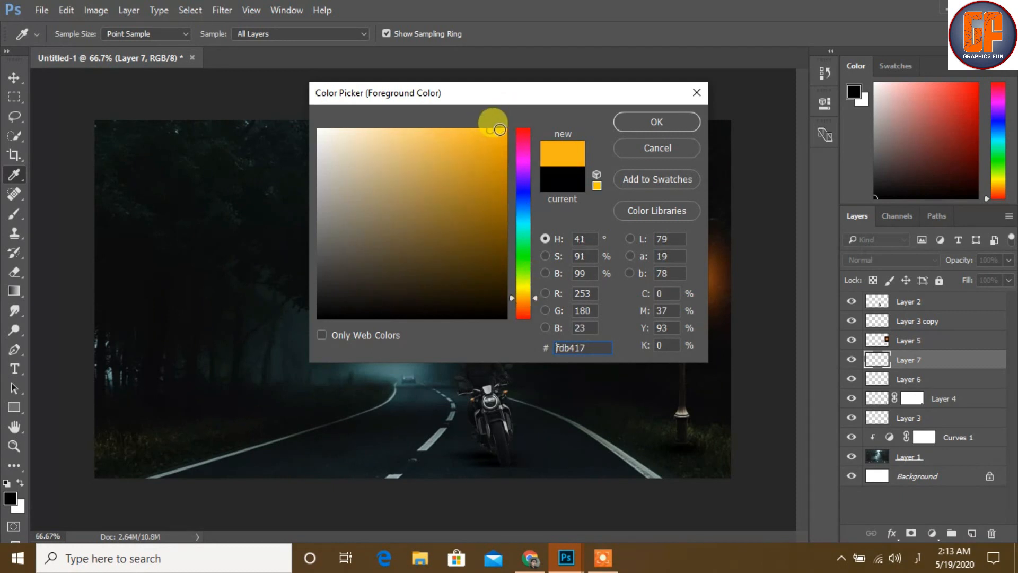
left_click(641, 117)
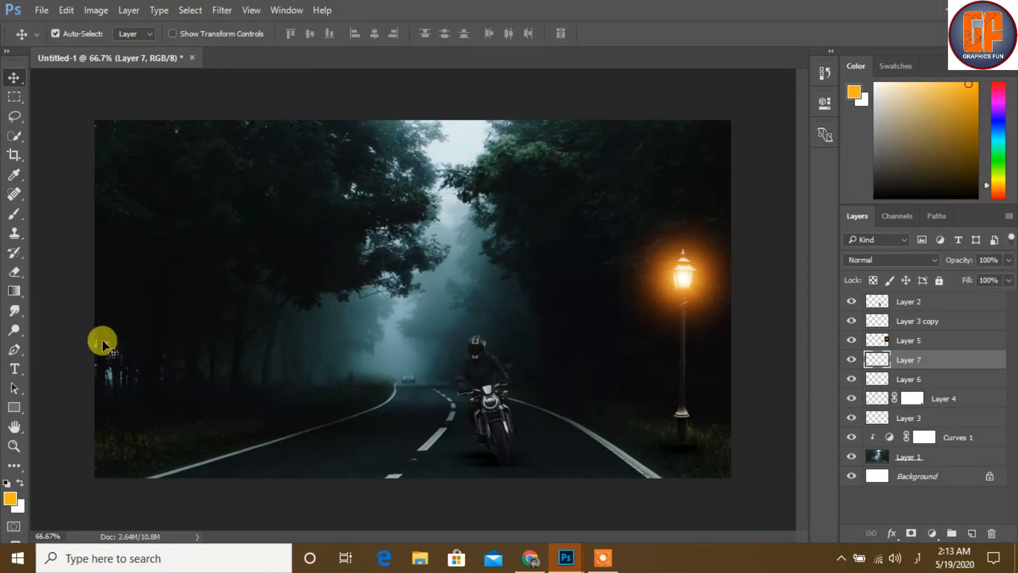
Enlarge the soft brush to 300 px and paint a single orange spot on the ground around the lamp's base
left_click(13, 213)
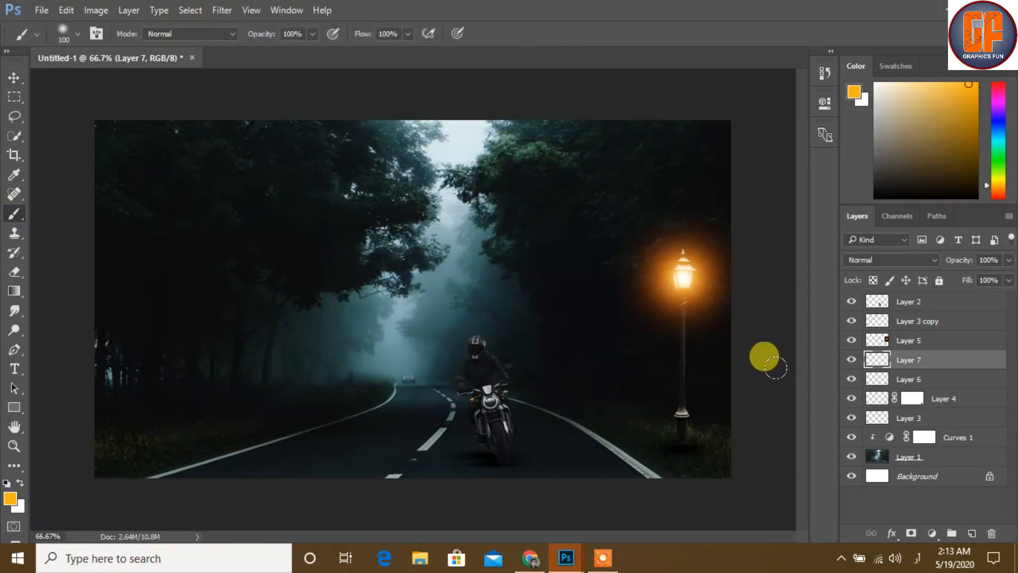
key("bracketright")
key("bracketright")
key("bracketright")
key("bracketright")
key("bracketright")
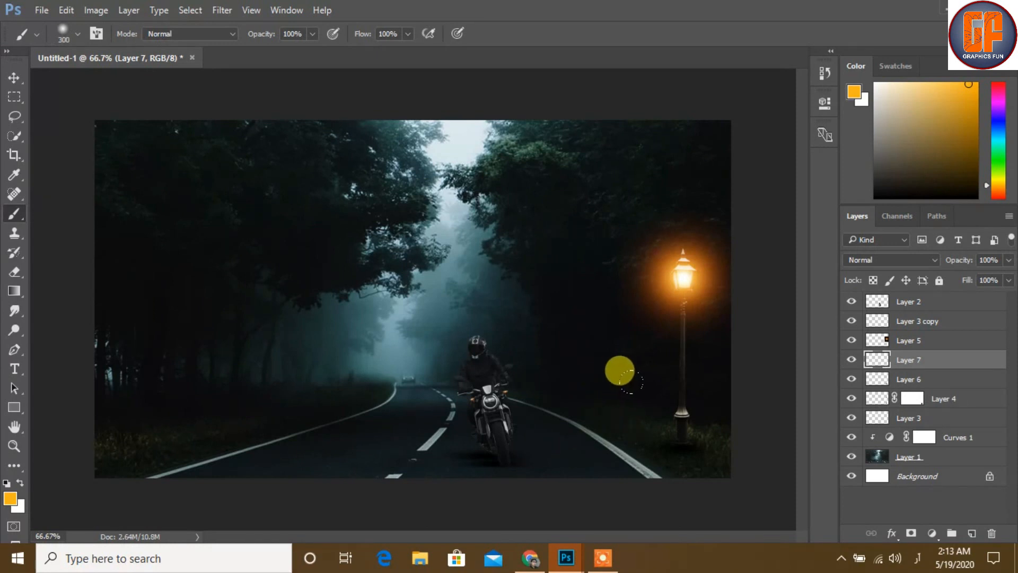
left_click(663, 411)
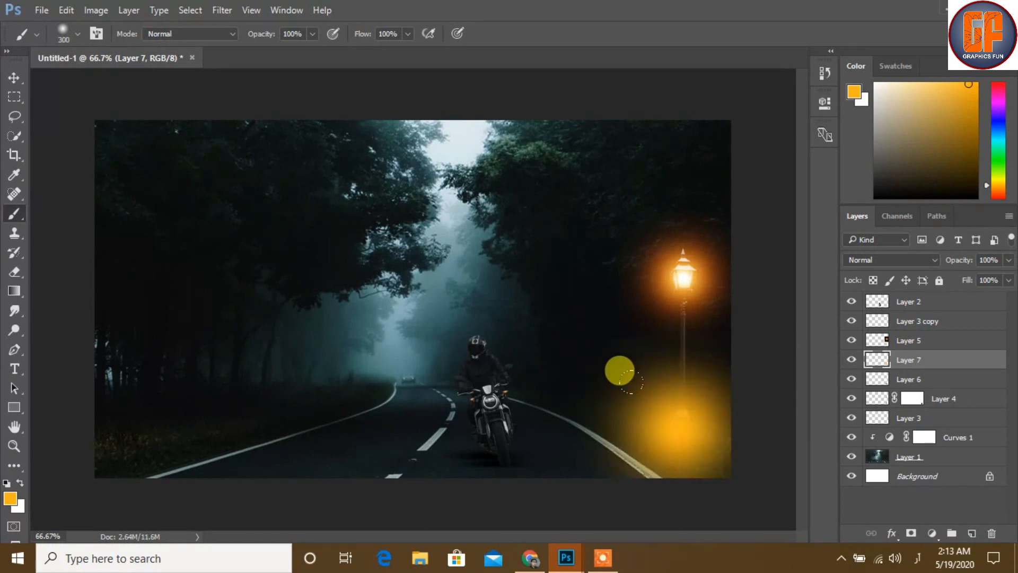
Try the Screen and Multiply blend modes on the orange spot's layer, and settle on Soft Light
left_click(13, 80)
left_click(904, 260)
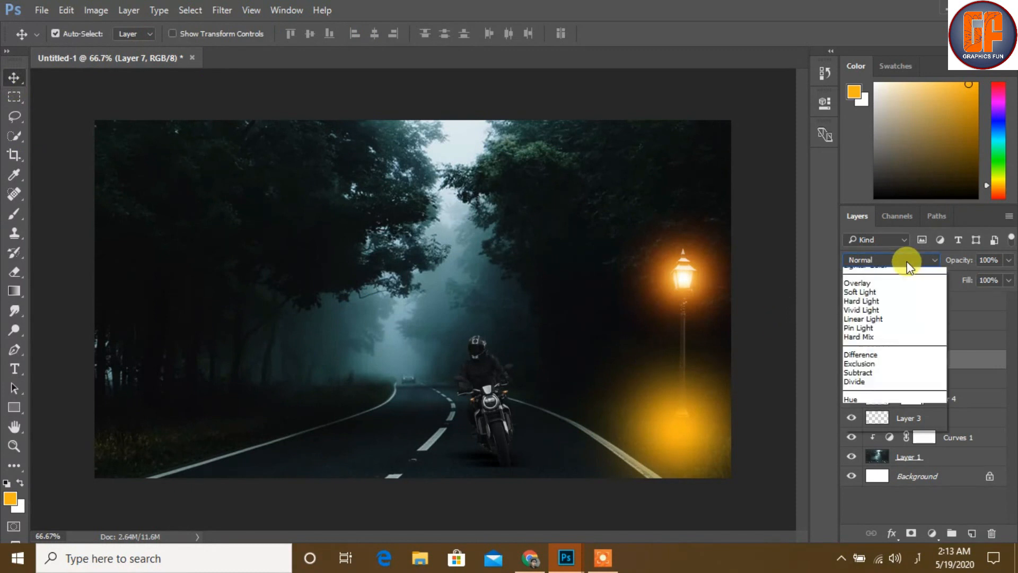
left_click(870, 360)
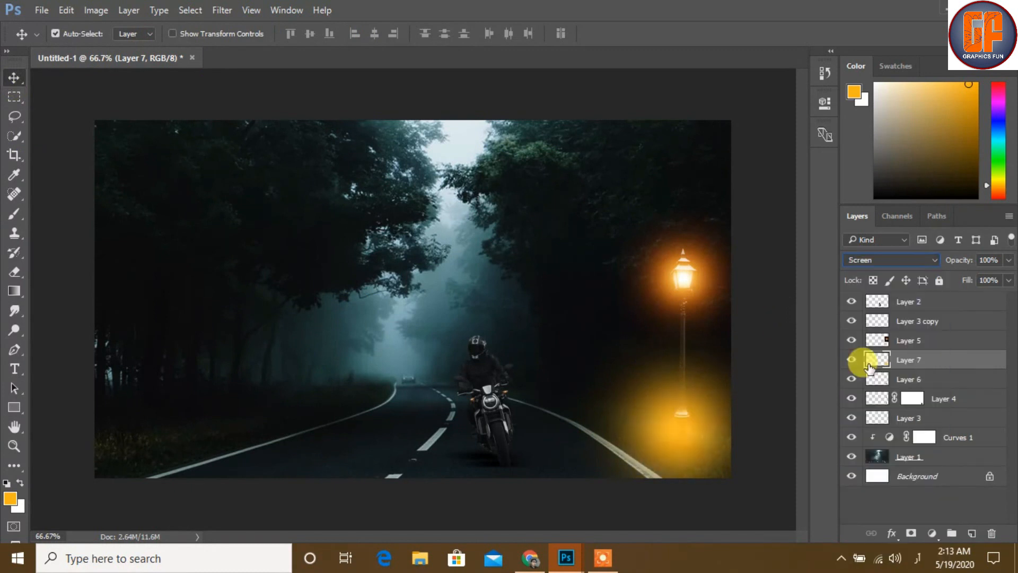
left_click(923, 261)
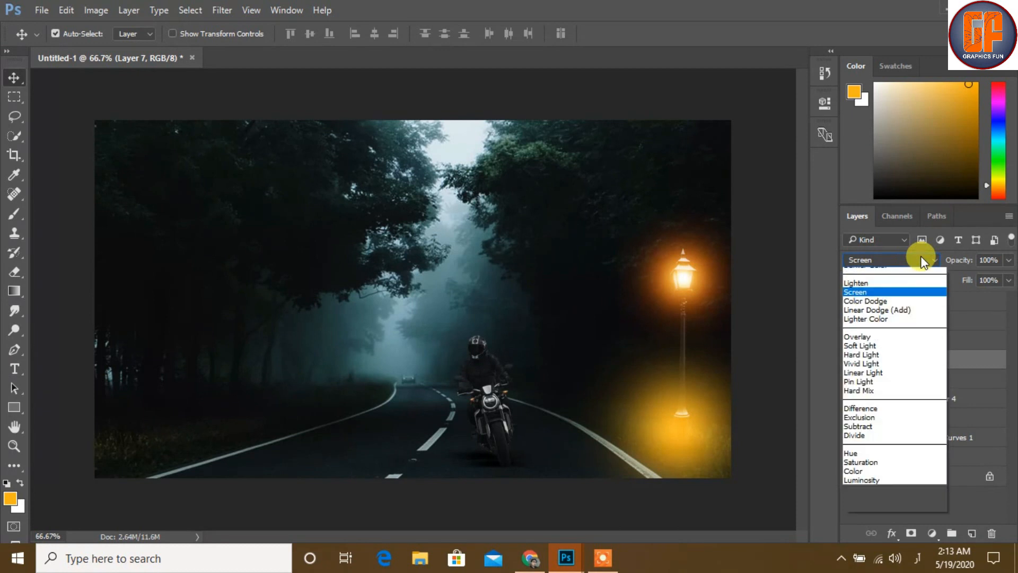
left_click(872, 304)
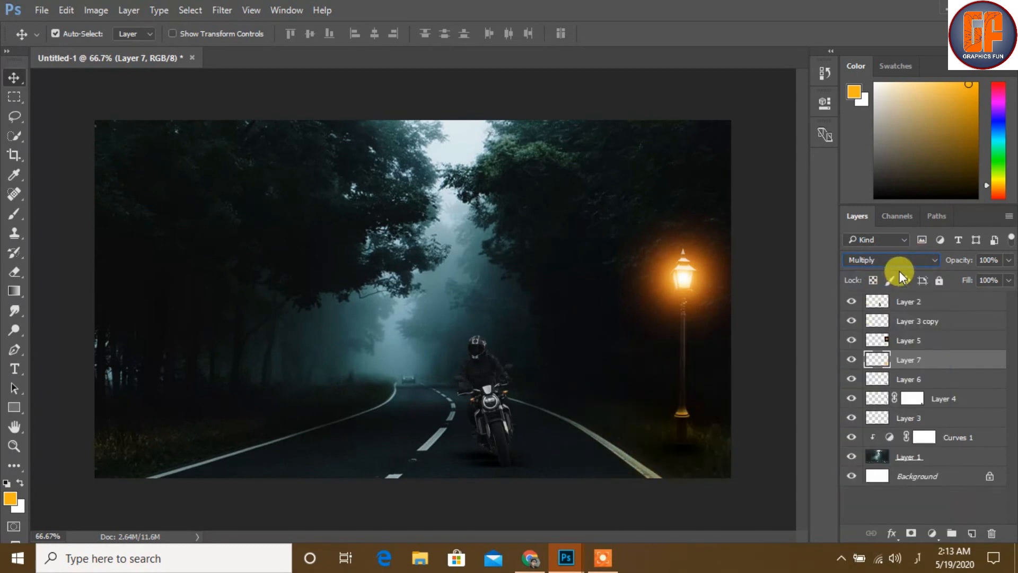
left_click(906, 259)
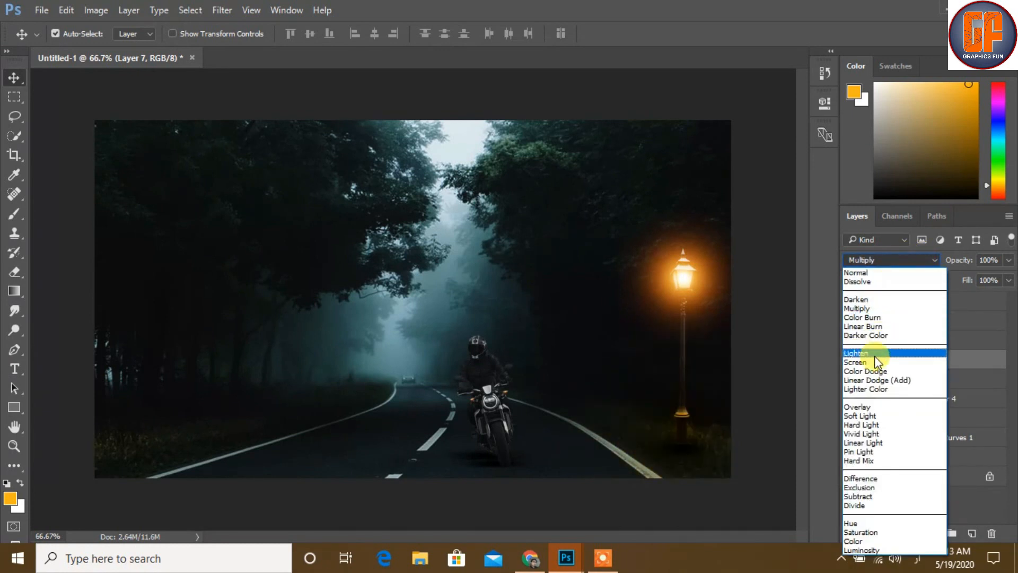
left_click(876, 414)
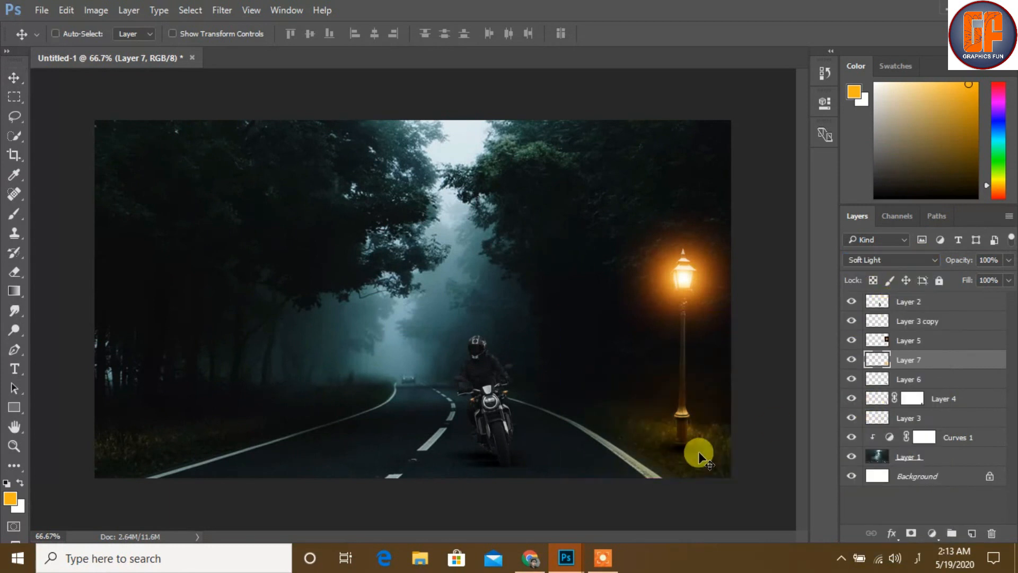
Transform the ground glow to about 184% width and 85% height, stretching it across the road towards the motorcyclist
key("ctrl+t")
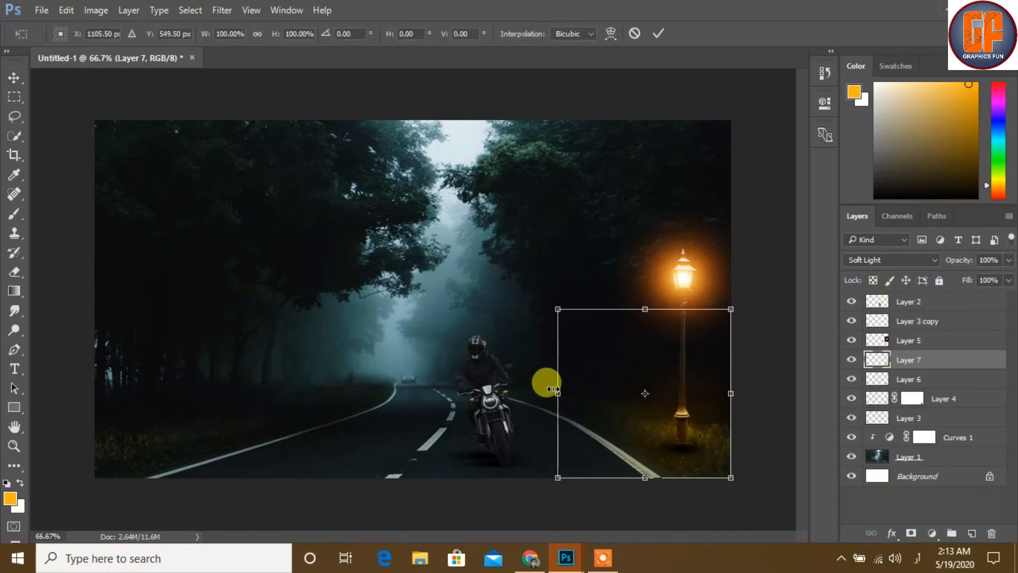
left_click_drag(552, 390, 510, 391)
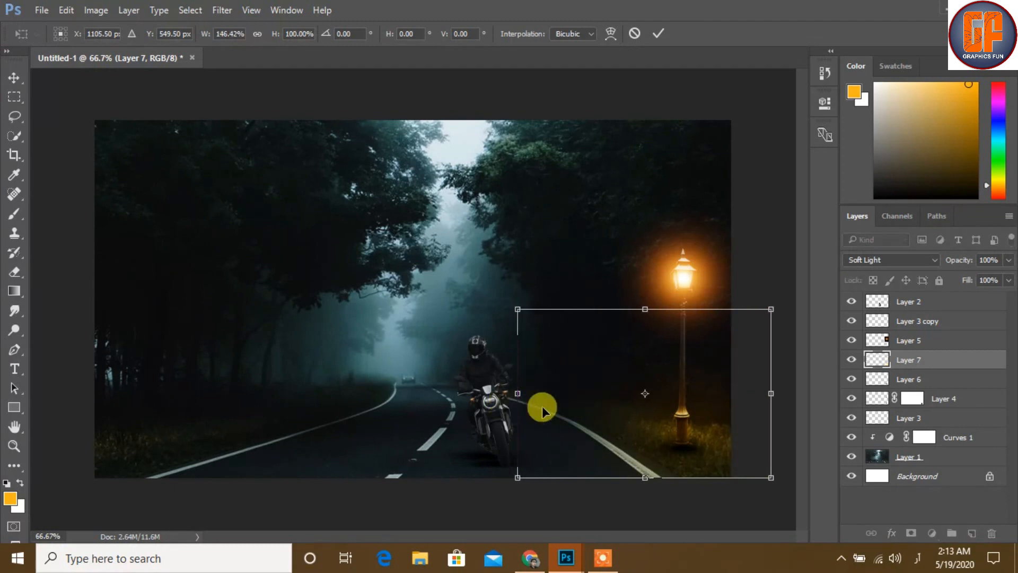
left_click_drag(647, 307, 642, 352)
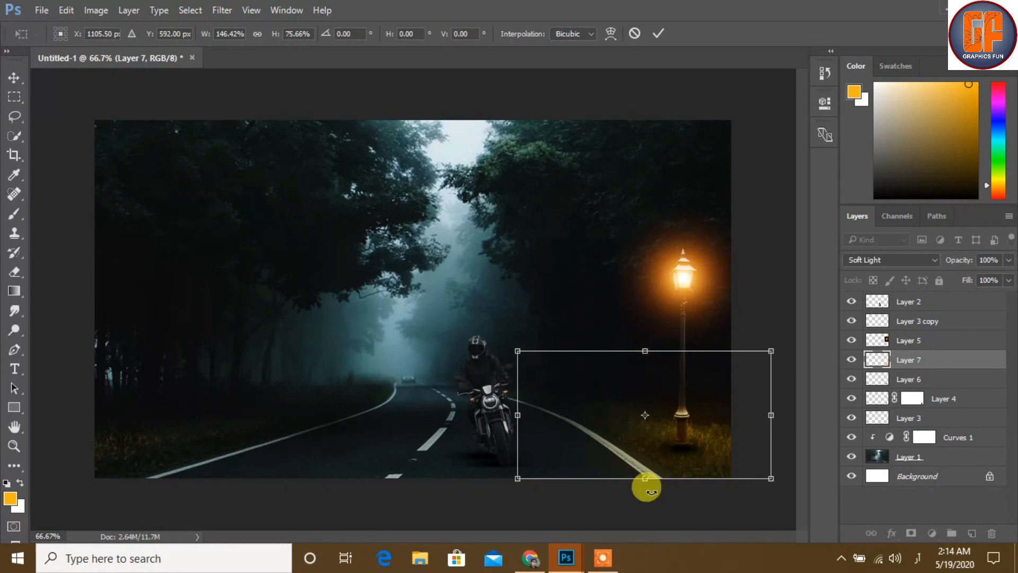
left_click_drag(641, 480, 642, 495)
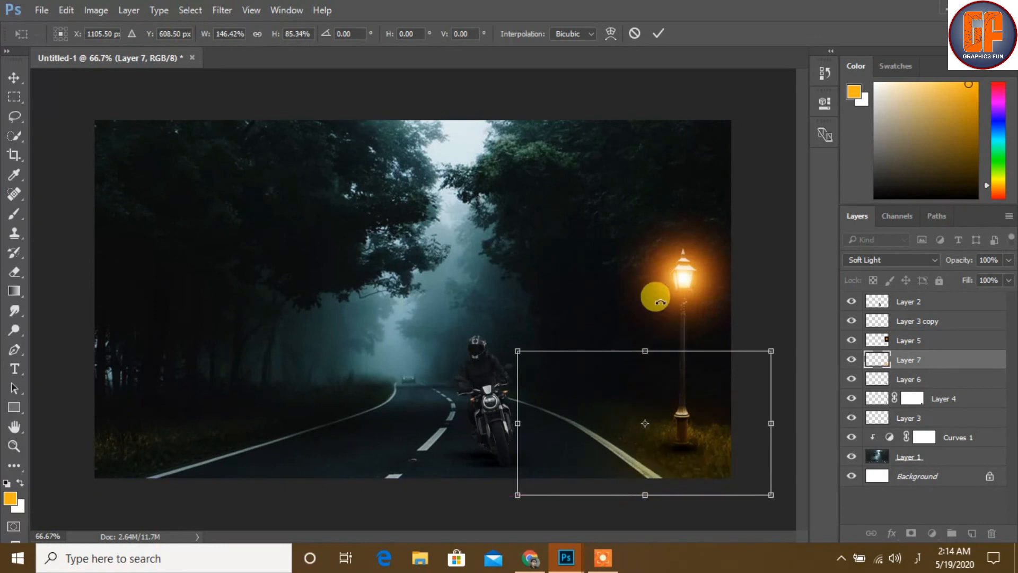
left_click_drag(508, 420, 448, 419)
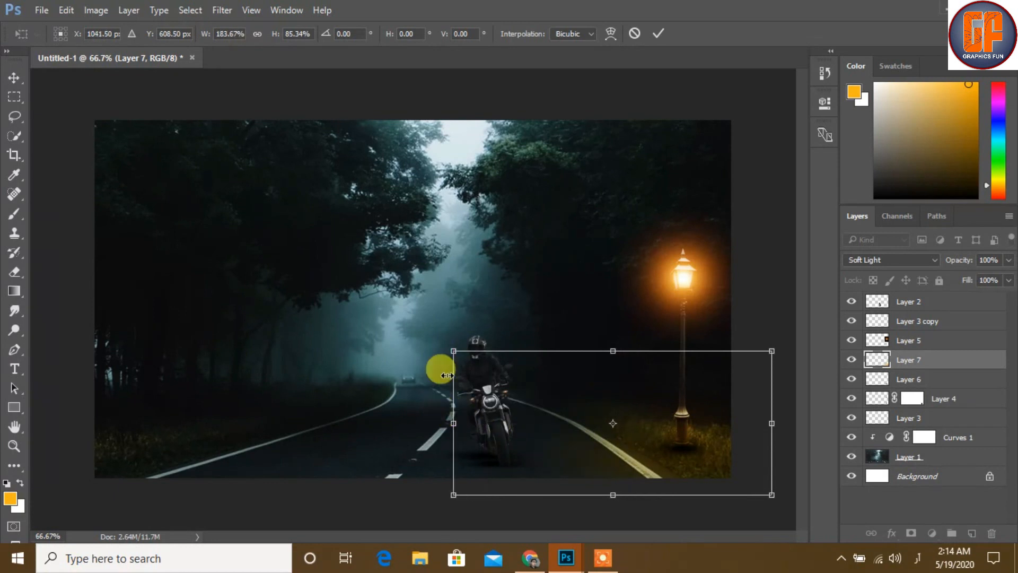
left_click(656, 35)
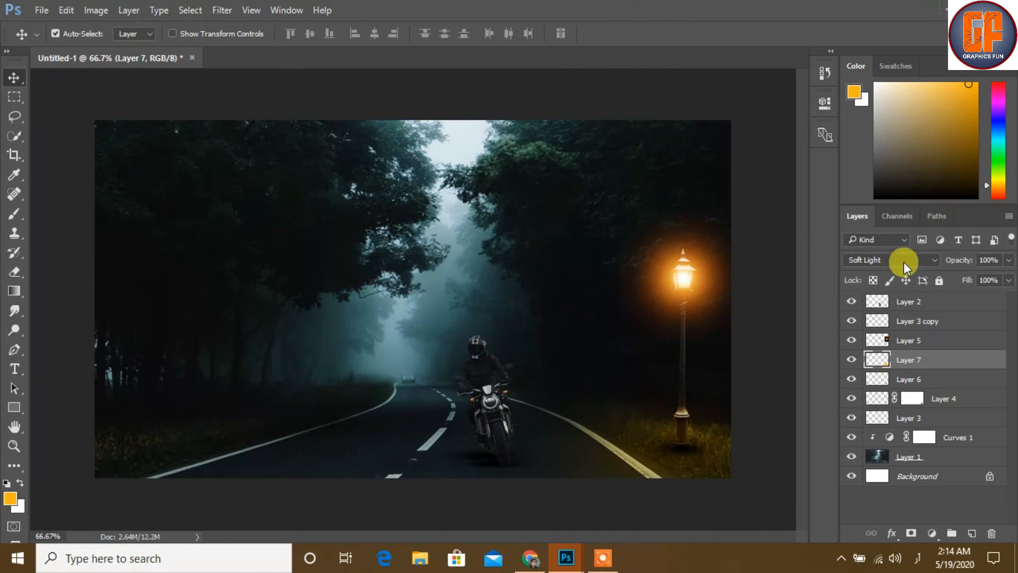
Add a new layer directly above the forest road layer and reset the brush colour to black
left_click(968, 457)
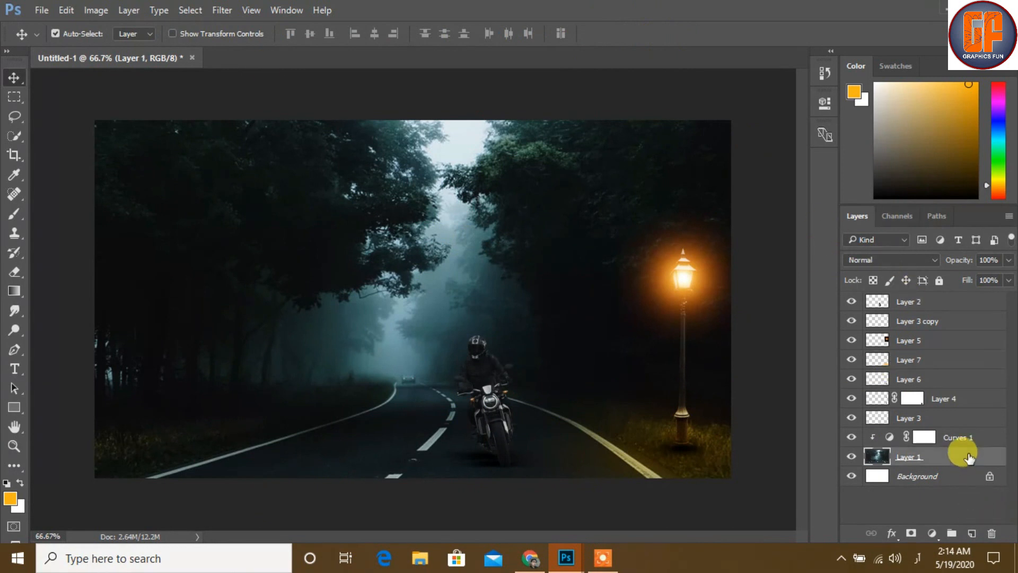
left_click(968, 542)
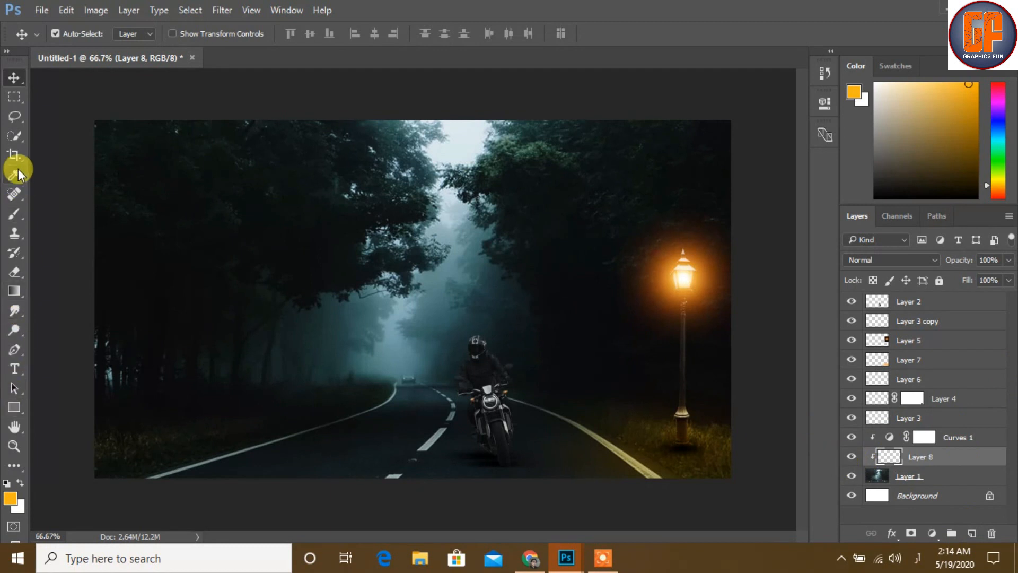
left_click(14, 213)
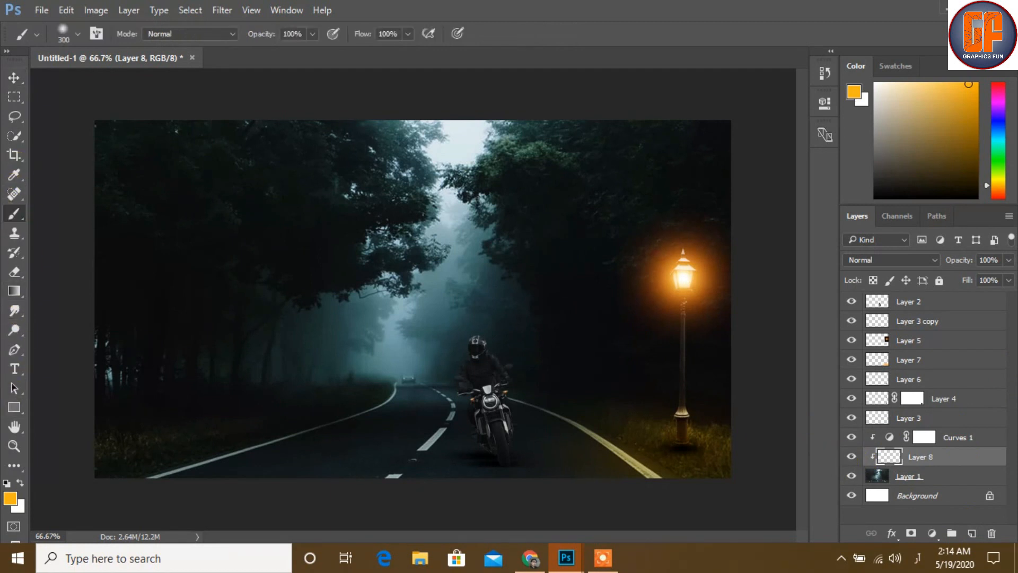
left_click(6, 483)
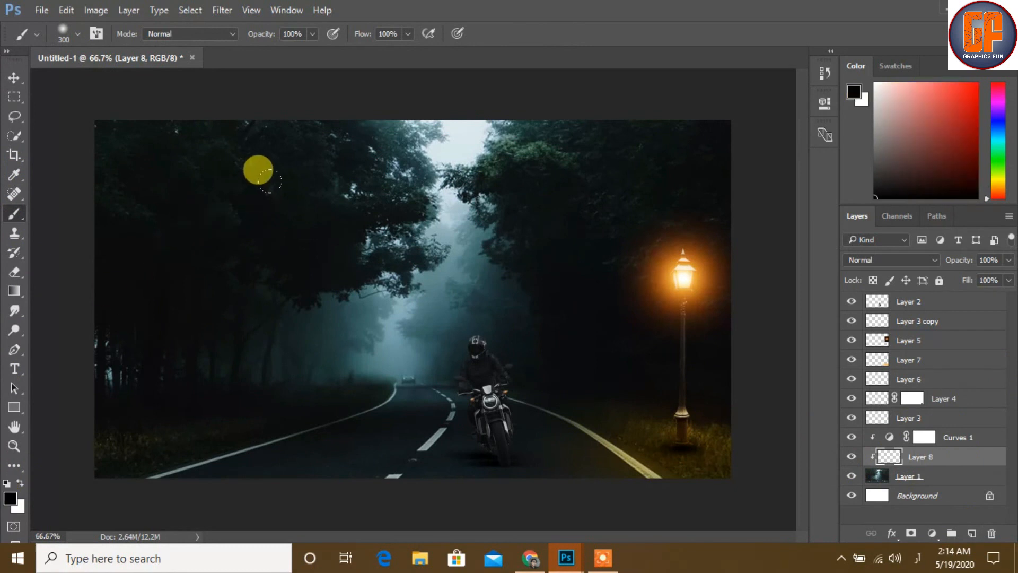
Undo a trial black stroke over the foggy gap and release the new layer's clipping mask
mouse_move(366, 194)
left_mouse_down()
mouse_move(378, 167)
mouse_move(383, 193)
mouse_move(389, 156)
left_mouse_up()
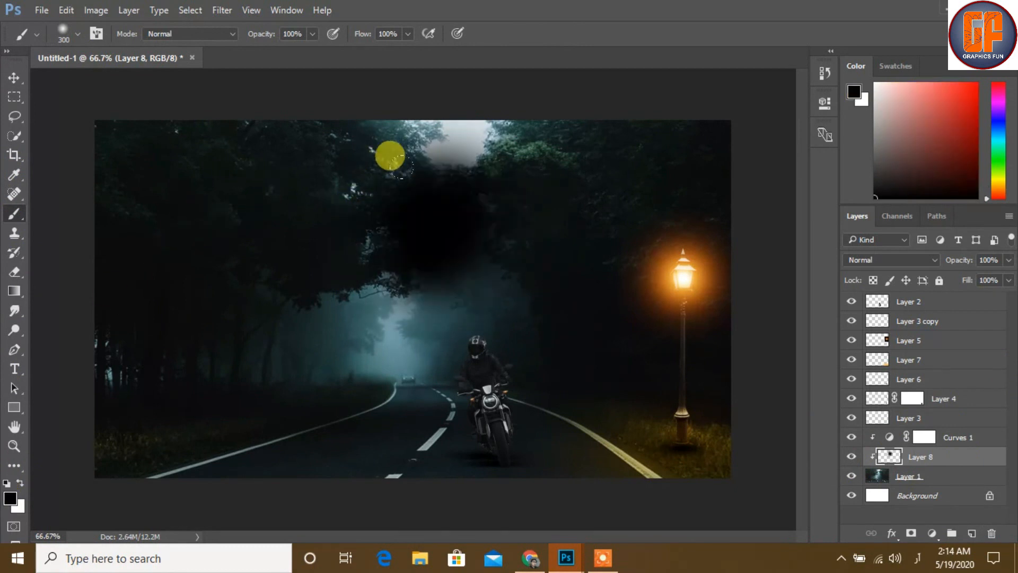
key("ctrl+z")
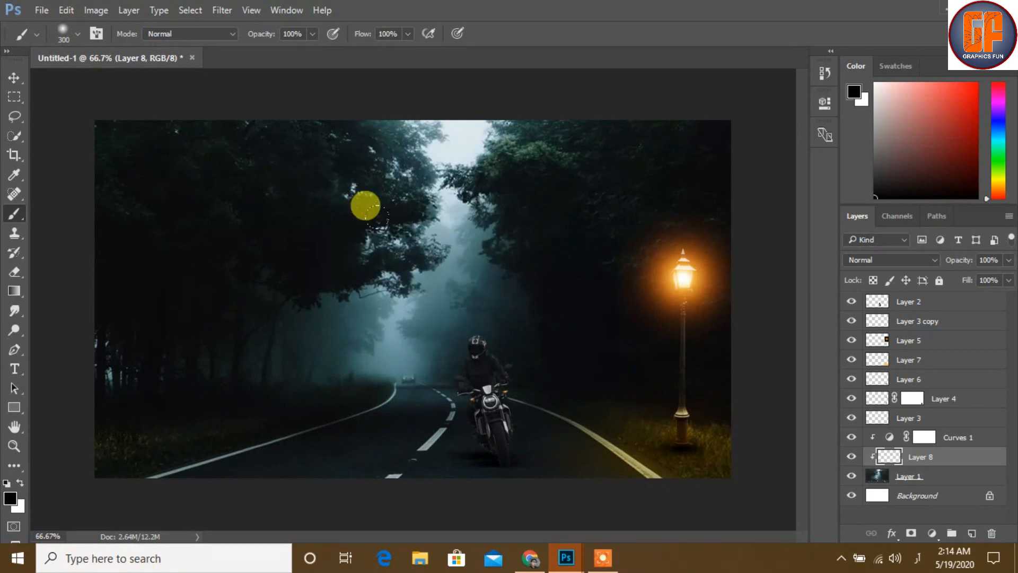
right_click(916, 459)
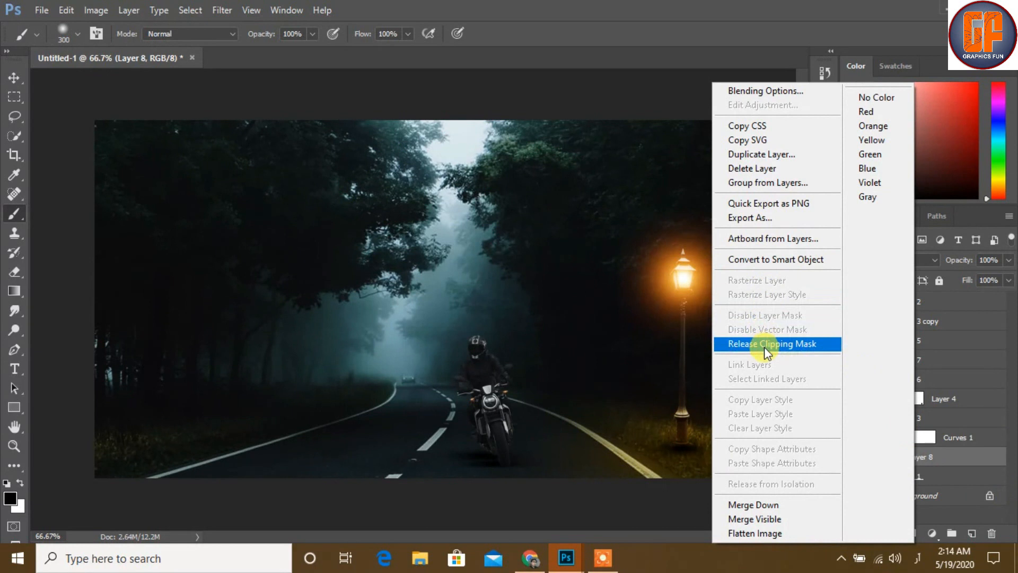
left_click(764, 345)
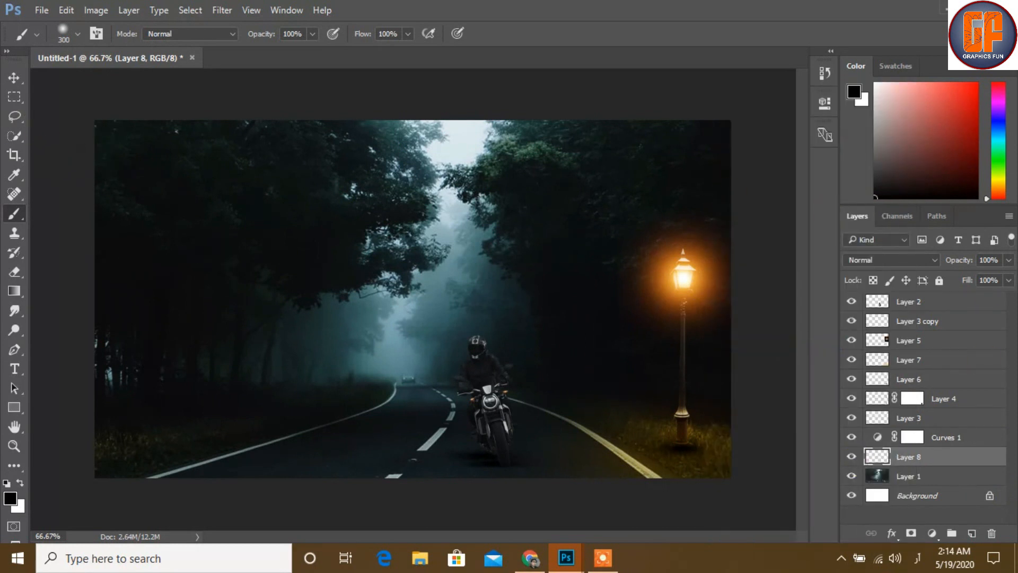
Lower the brush opacity to 10% and paint soft black strokes over the sky, trees and foggy gap to darken them
left_click(313, 34)
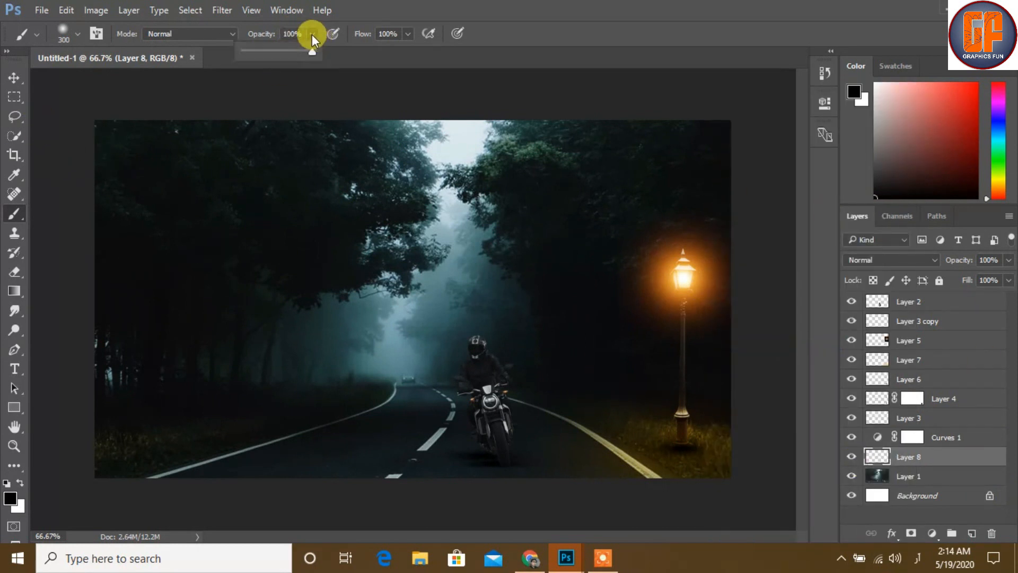
left_click(247, 50)
left_click(250, 50)
left_click(313, 35)
mouse_move(376, 129)
left_mouse_down()
mouse_move(375, 107)
mouse_move(390, 98)
mouse_move(377, 134)
mouse_move(311, 202)
mouse_move(313, 263)
mouse_move(319, 205)
mouse_move(398, 164)
mouse_move(411, 86)
mouse_move(452, 232)
mouse_move(391, 266)
mouse_move(343, 257)
mouse_move(318, 268)
mouse_move(377, 259)
mouse_move(321, 90)
left_mouse_up()
mouse_move(390, 55)
left_mouse_down()
mouse_move(41, 359)
mouse_move(95, 336)
mouse_move(98, 318)
mouse_move(306, 114)
mouse_move(584, 97)
mouse_move(520, 289)
mouse_move(139, 198)
mouse_move(389, 245)
mouse_move(243, 311)
mouse_move(396, 218)
mouse_move(322, 261)
mouse_move(344, 130)
mouse_move(580, 97)
mouse_move(353, 77)
mouse_move(388, 66)
mouse_move(387, 141)
mouse_move(336, 241)
left_mouse_up()
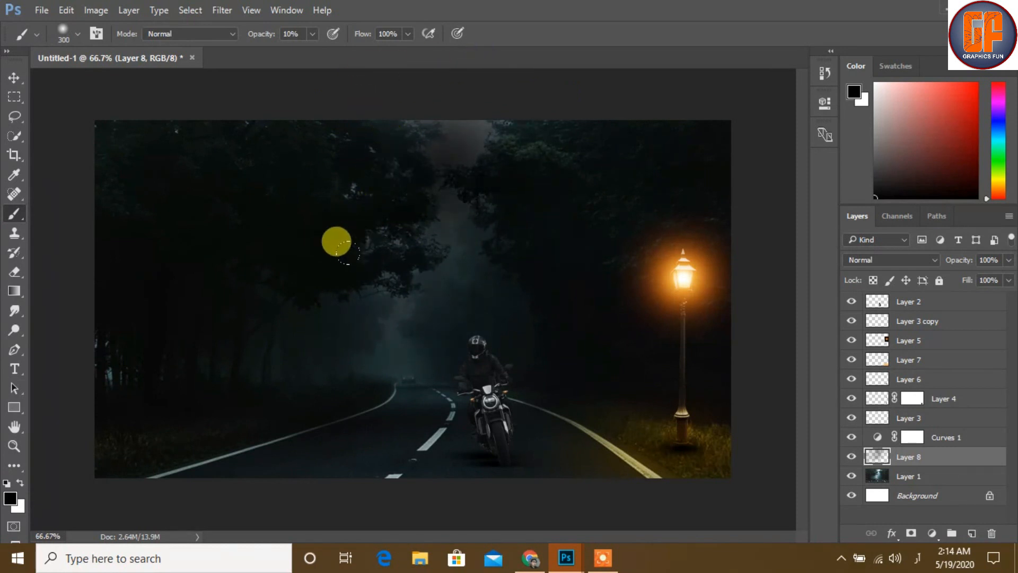
left_click(16, 79)
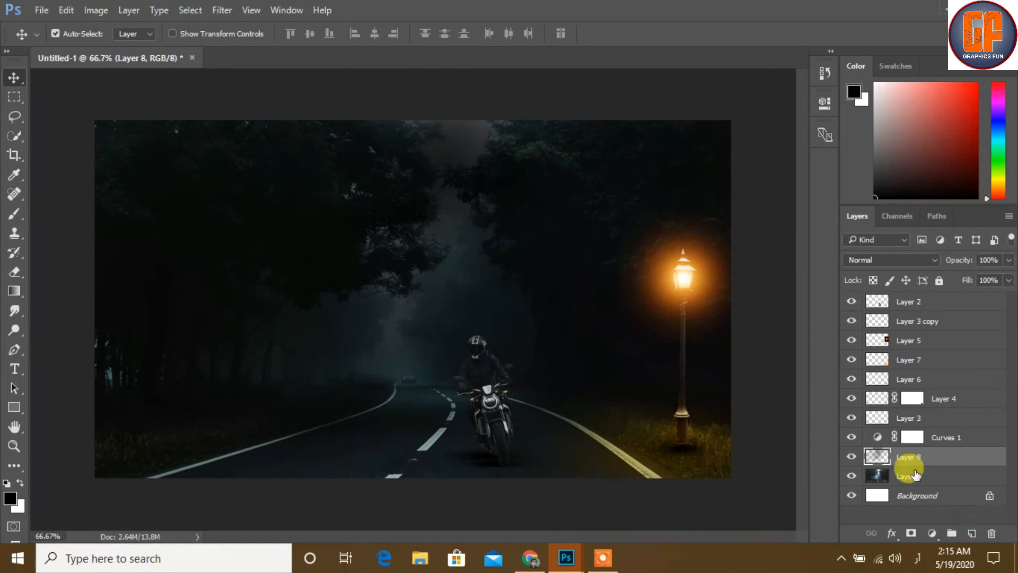
Add a new layer above the black-painted layer and set the foreground colour to warm orange #faaf1d
left_click(972, 533)
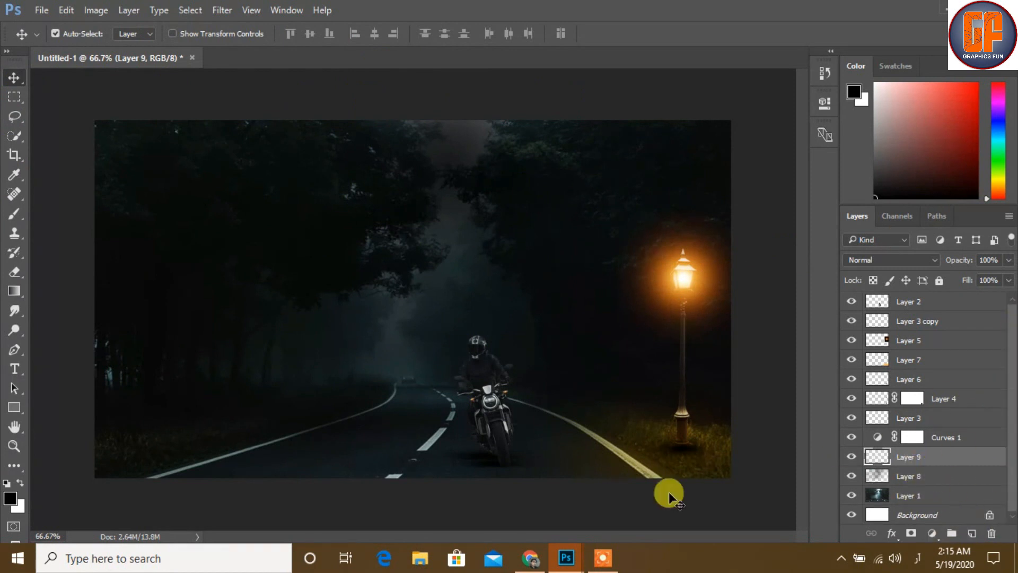
left_click(11, 499)
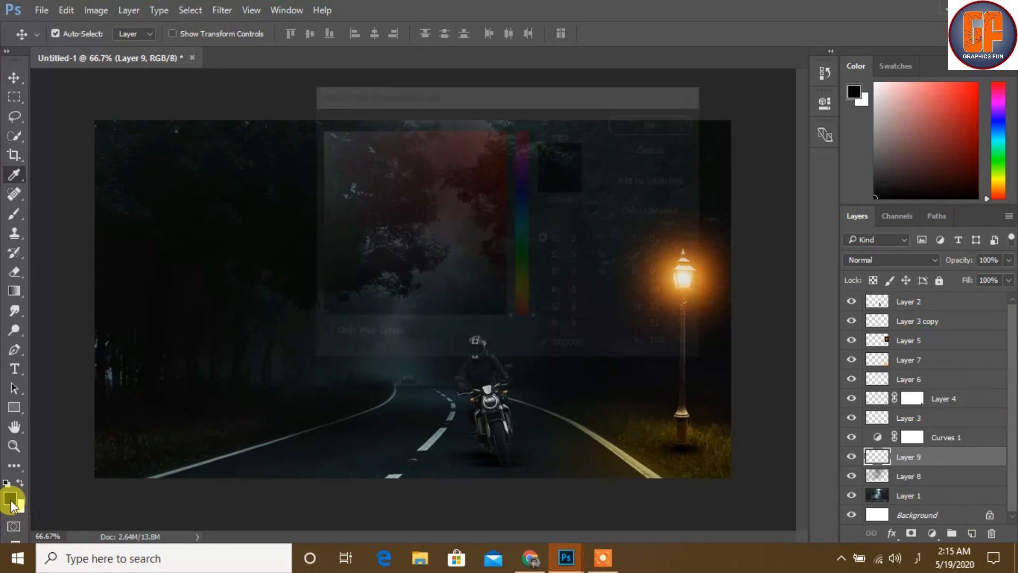
left_click(523, 294)
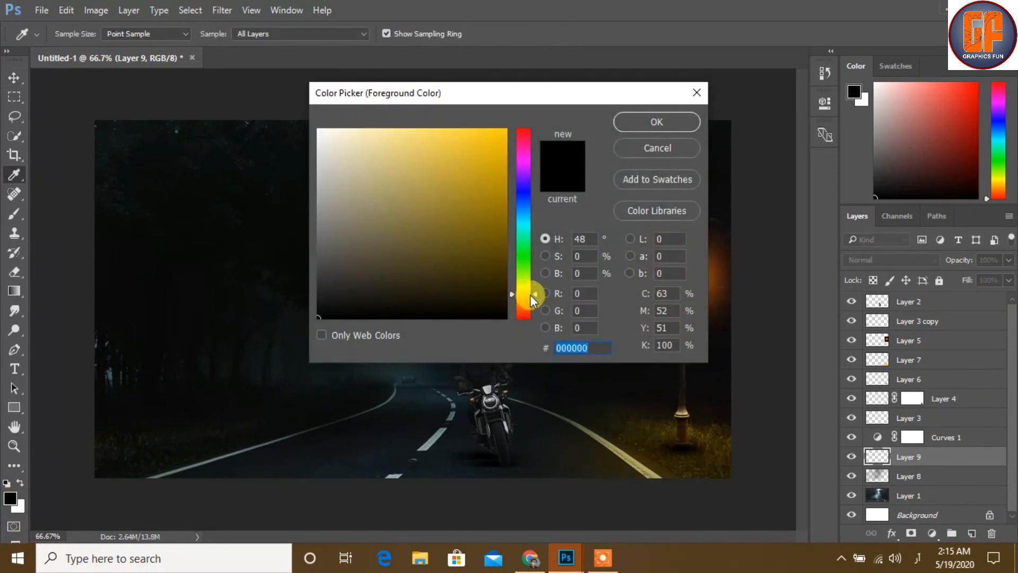
left_click(529, 298)
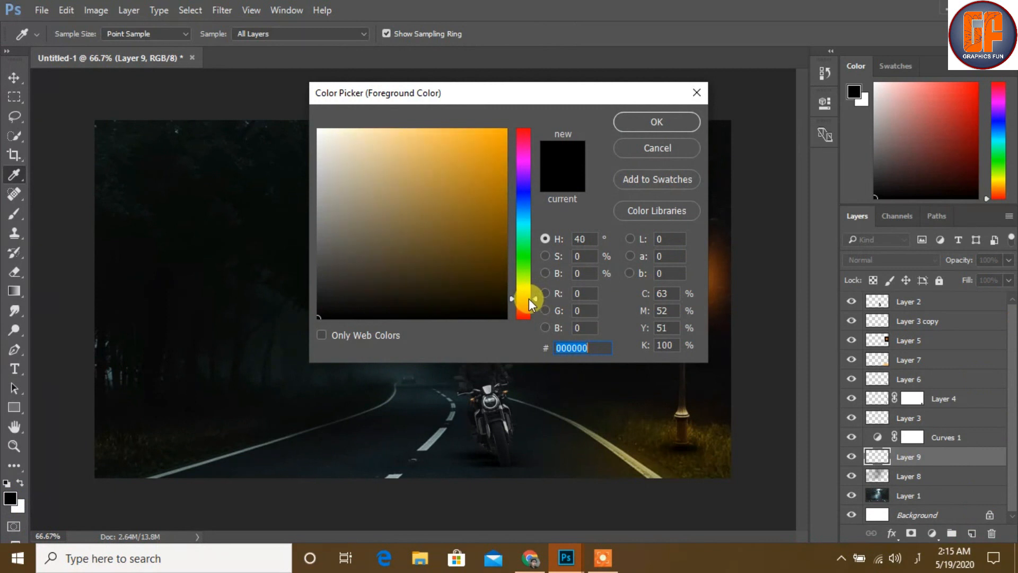
left_click(499, 138)
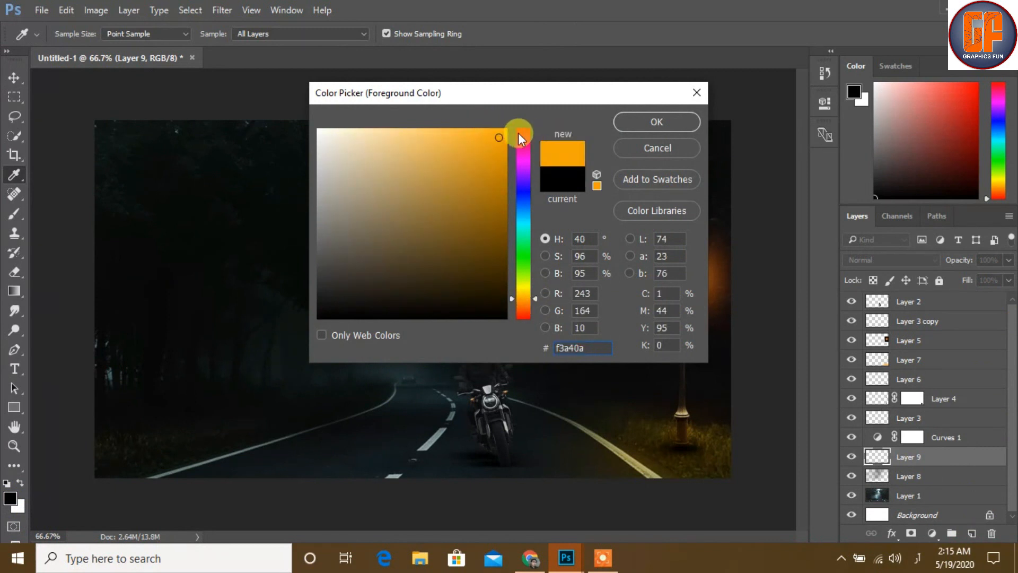
left_click(484, 132)
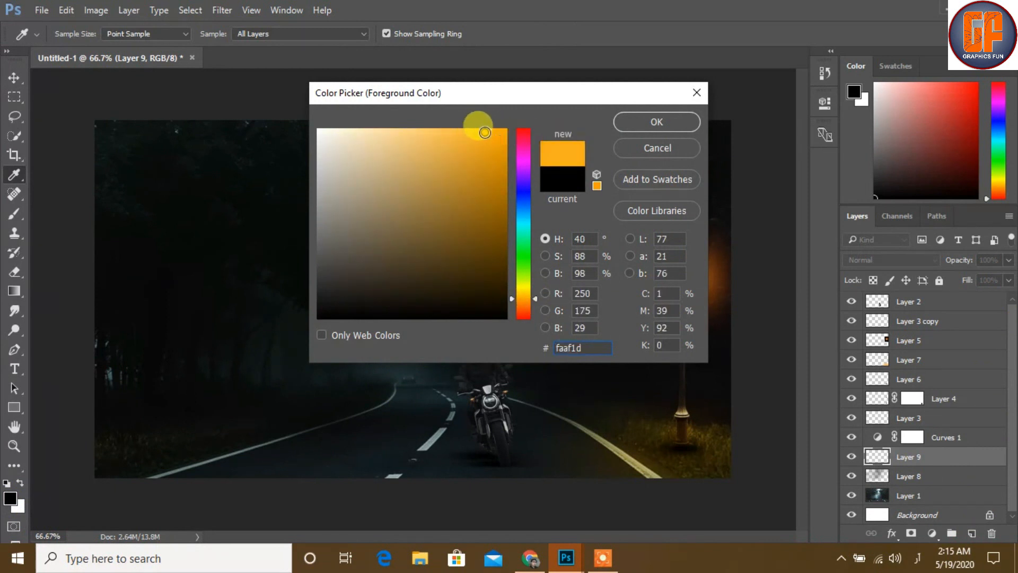
left_click(675, 121)
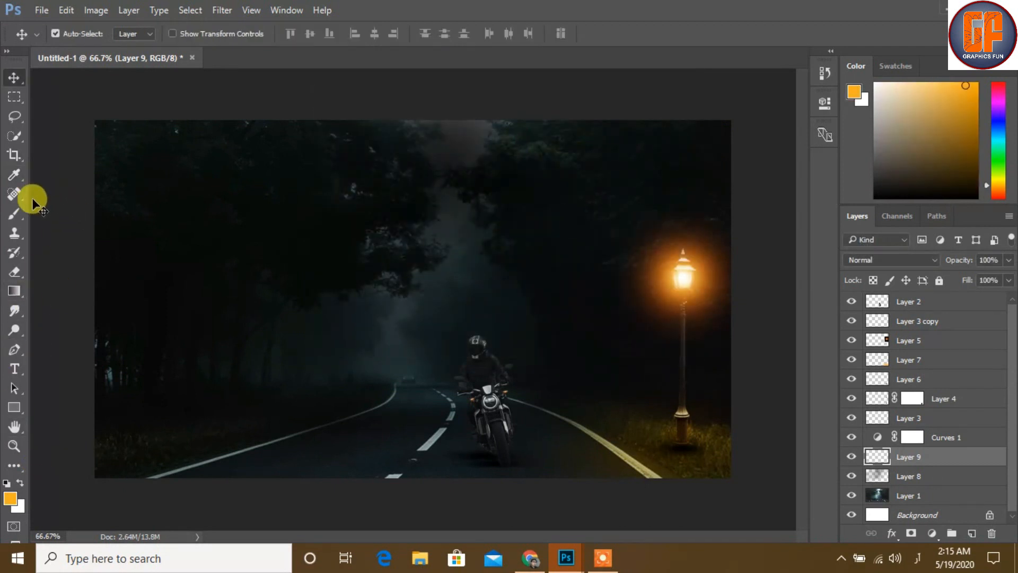
Enlarge the brush to 500 px and paint soft orange strokes at 10% opacity over the trees and sky on Layer 9
left_click(16, 215)
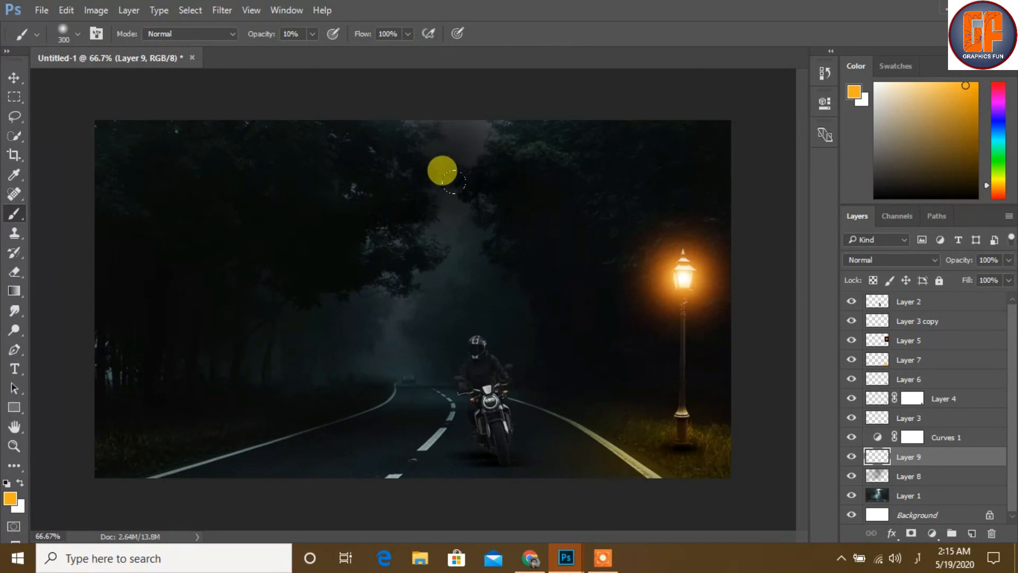
key("bracketright")
key("bracketright")
key("bracketright")
key("bracketright")
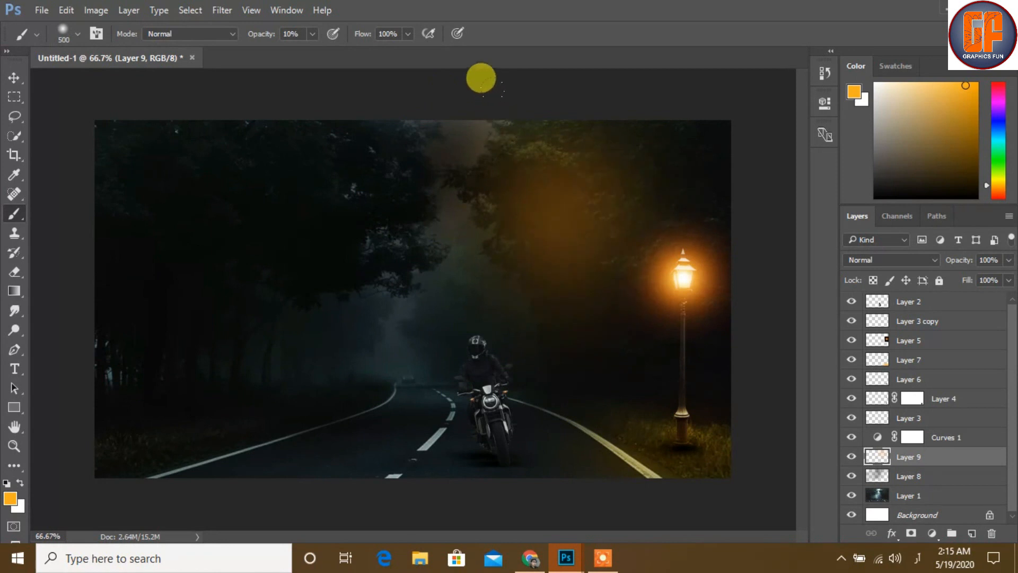
mouse_move(285, 104)
left_mouse_down()
mouse_move(276, 132)
mouse_move(270, 86)
mouse_move(401, 144)
mouse_move(479, 140)
left_mouse_up()
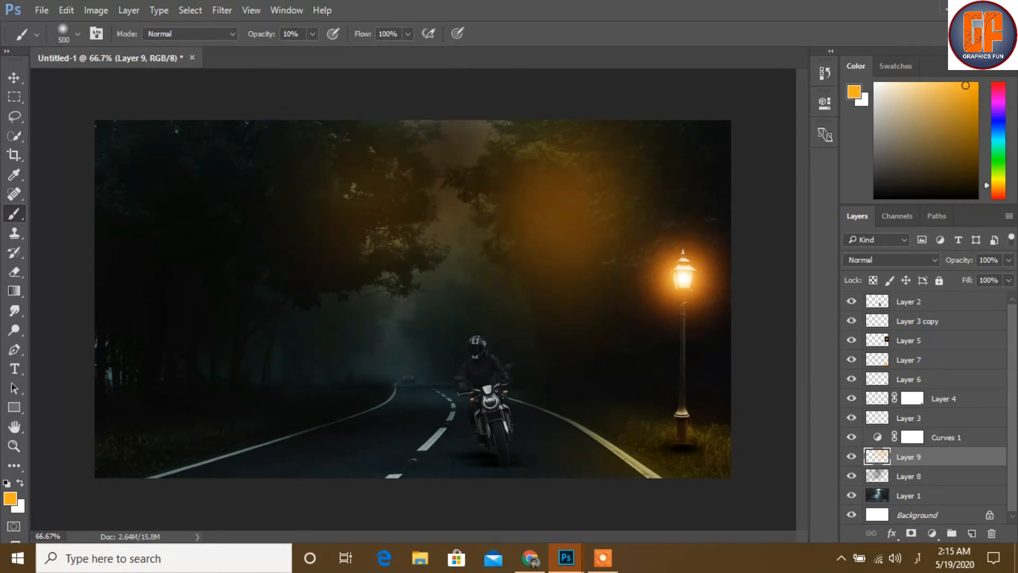
Try Overlay and Hard Light blending on the orange-painted layer and settle on Soft Light
left_click(13, 76)
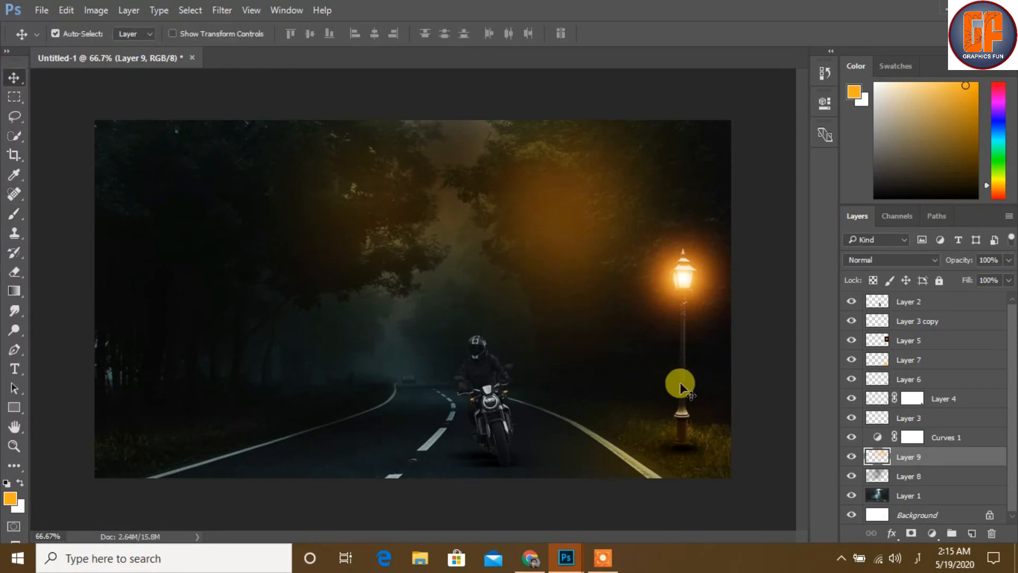
left_click(902, 260)
left_click(882, 411)
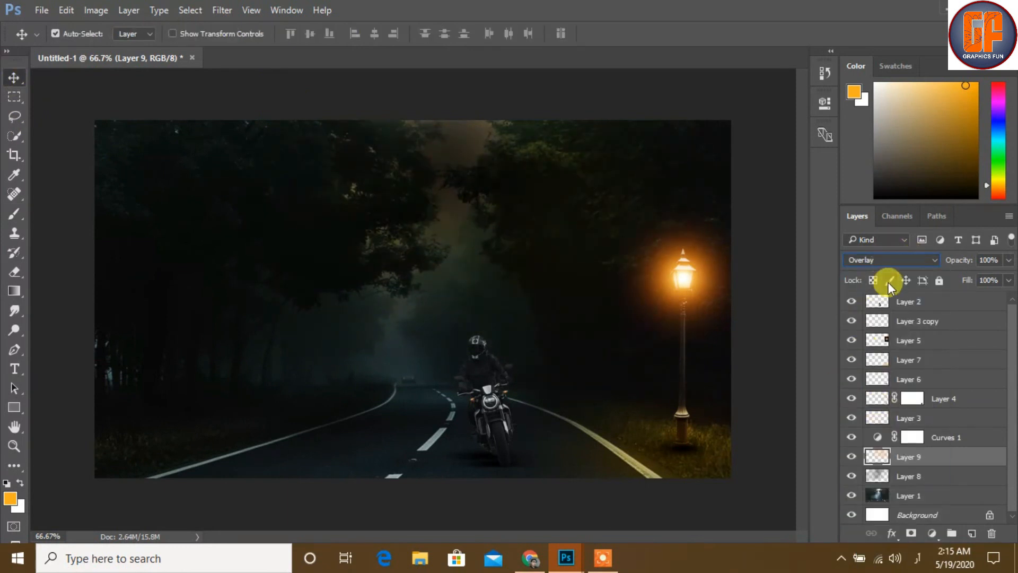
left_click(891, 260)
left_click(875, 417)
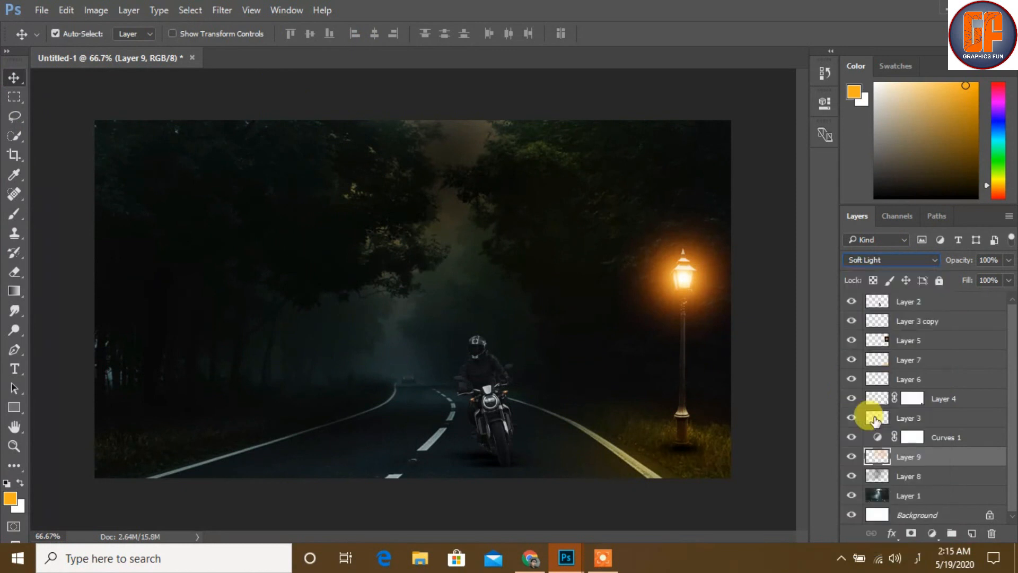
left_click(916, 258)
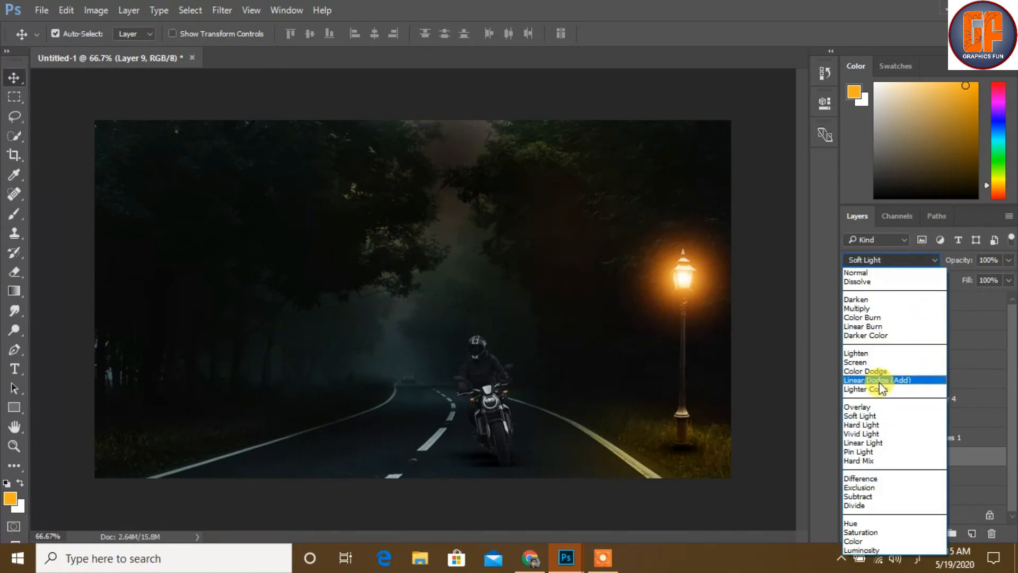
left_click(877, 419)
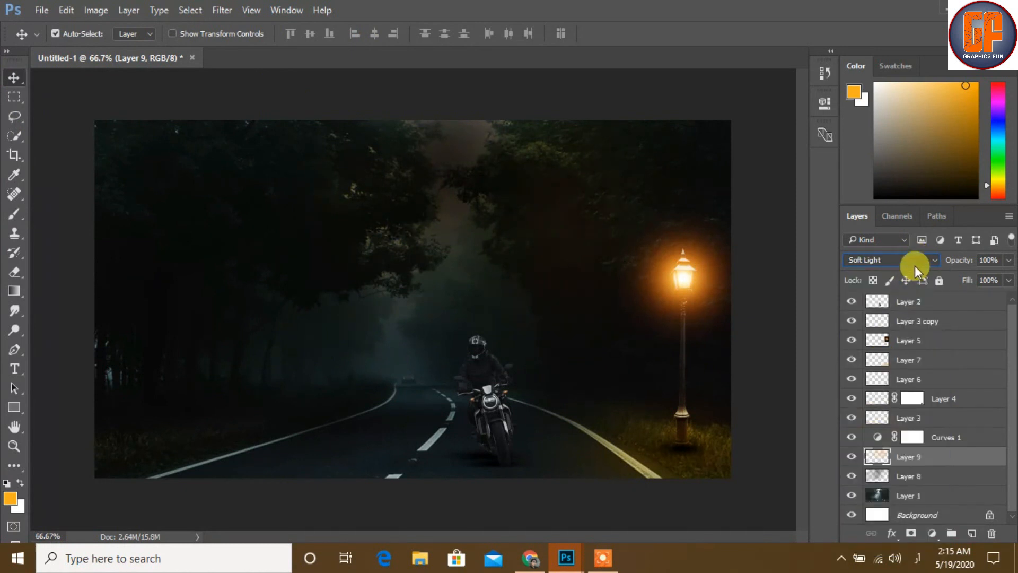
left_click(915, 262)
left_click(870, 424)
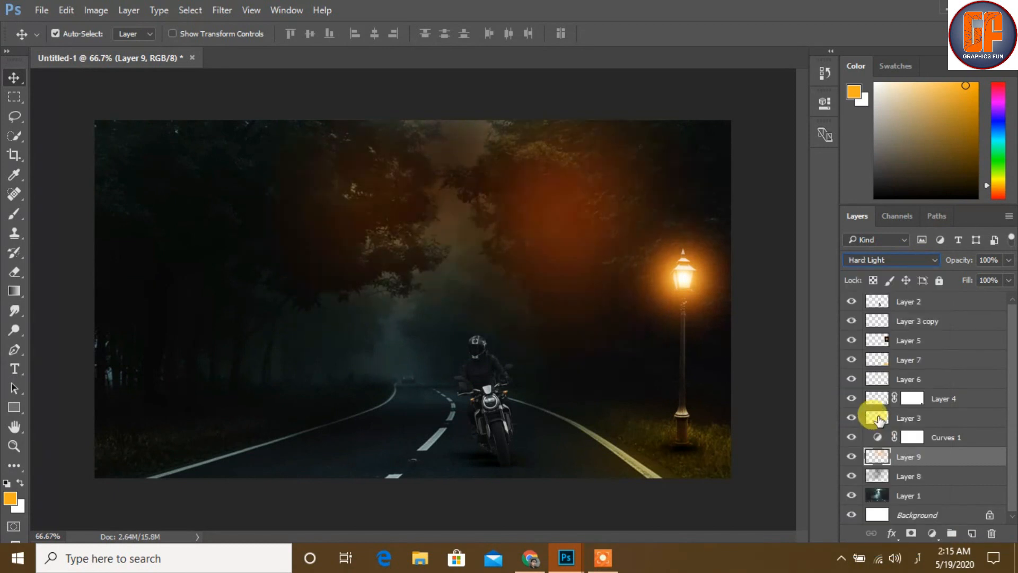
left_click(907, 259)
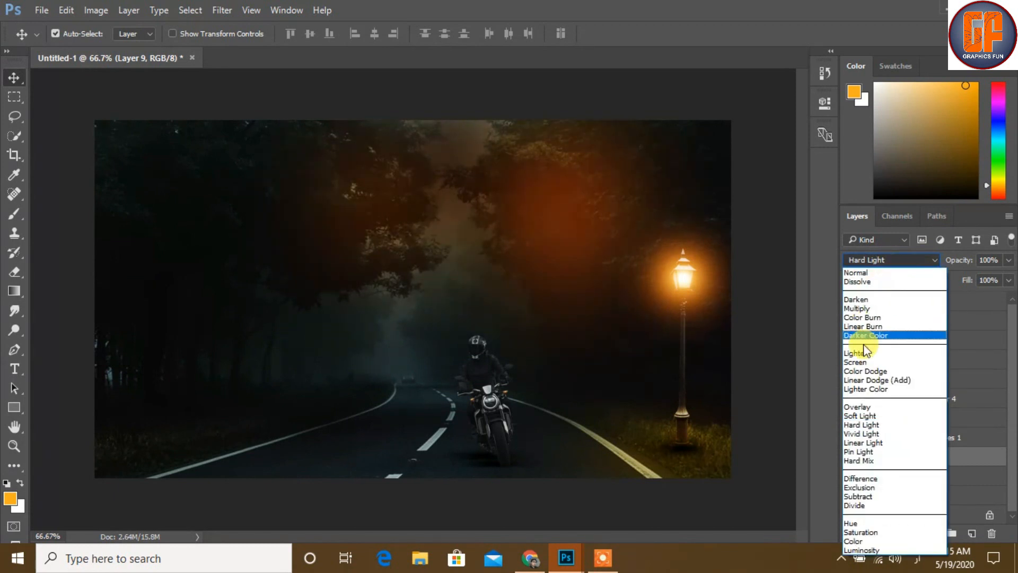
left_click(867, 415)
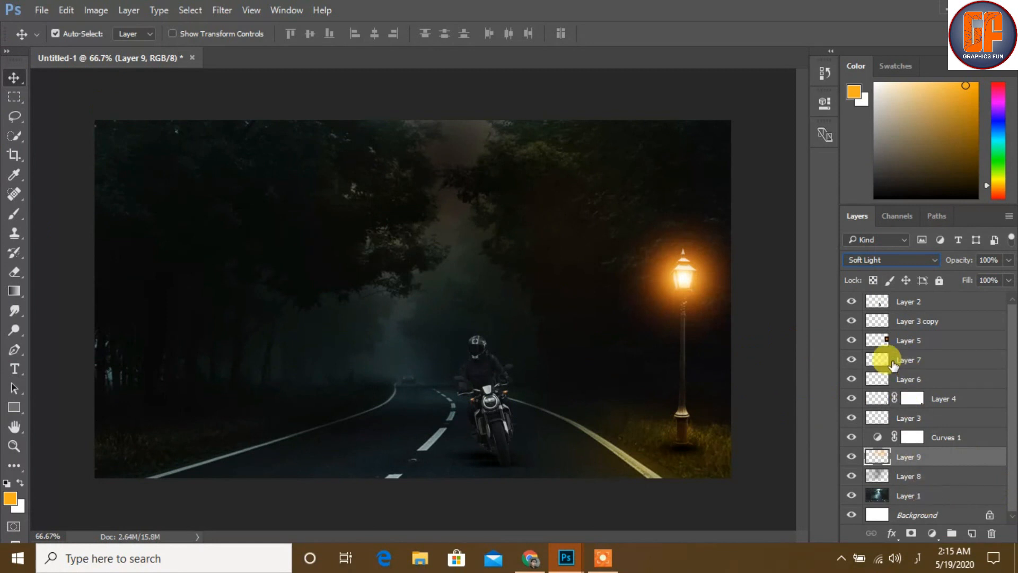
Identify the motorcyclist's layer by toggling its visibility and select it
left_click(852, 301)
left_click(852, 302)
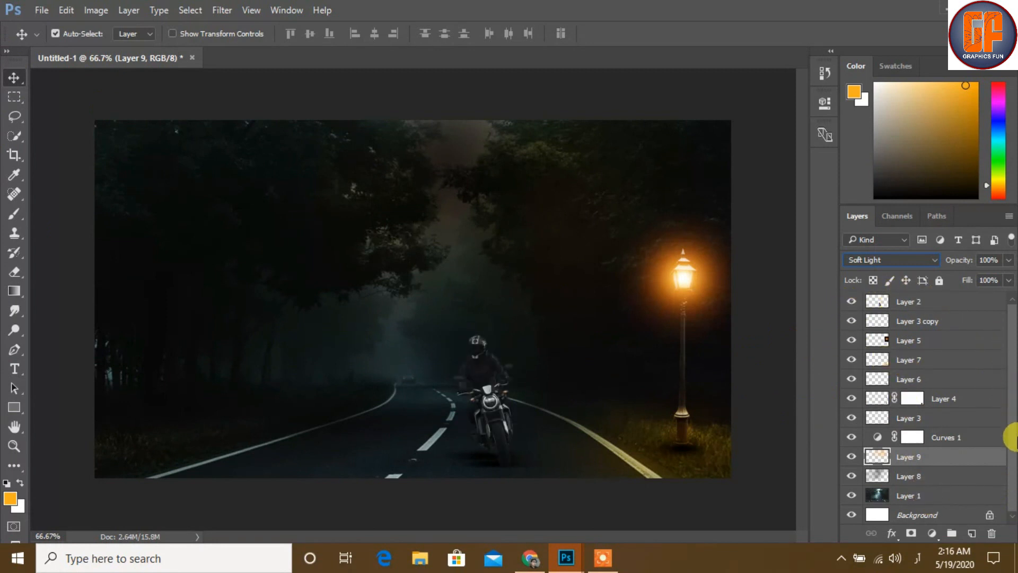
left_click(931, 303)
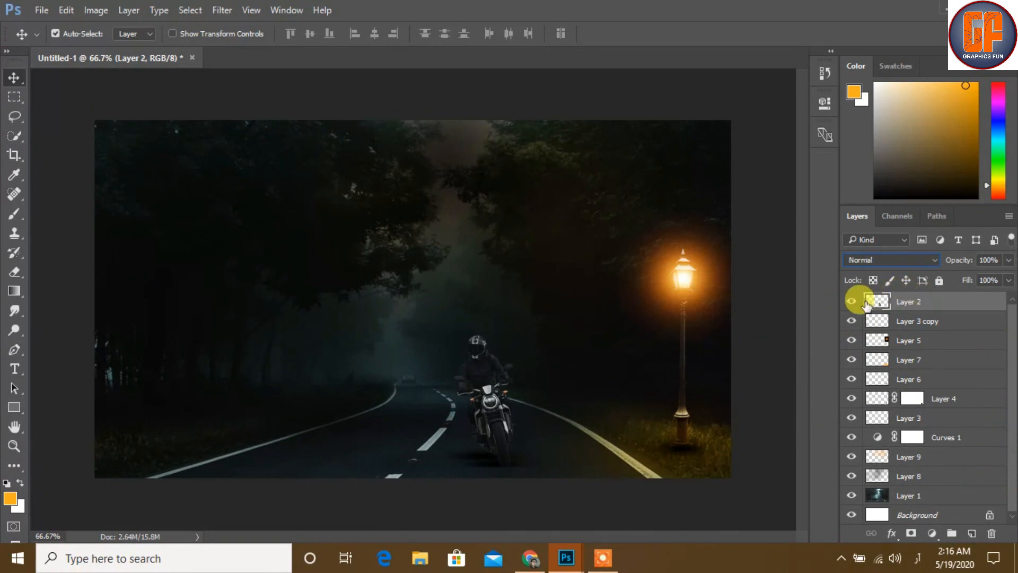
left_click(852, 302)
left_click(852, 302)
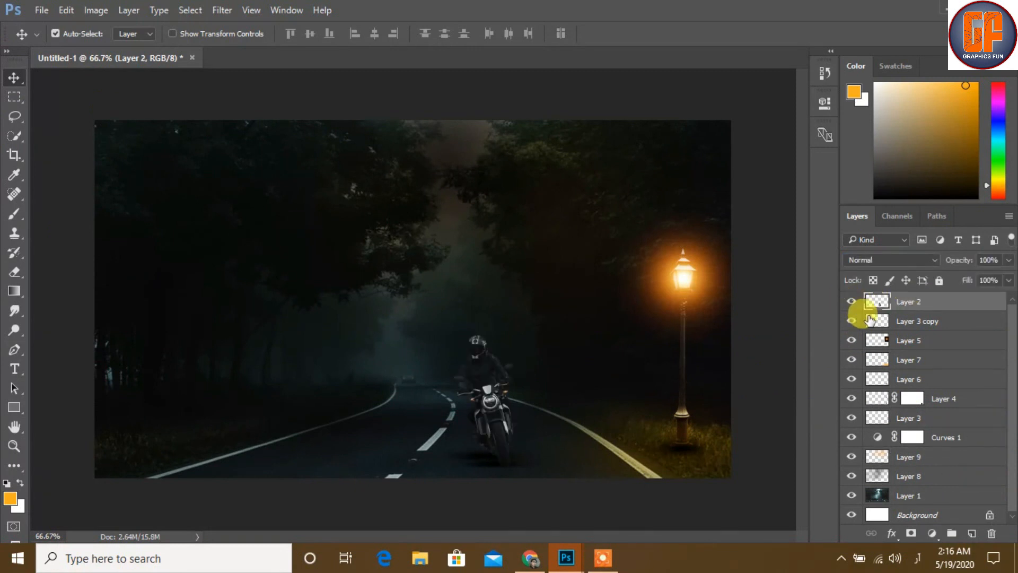
Add a layer above the motorcyclist and try painting faint orange over the rider with a 150 px brush at 10% opacity
left_click(972, 531)
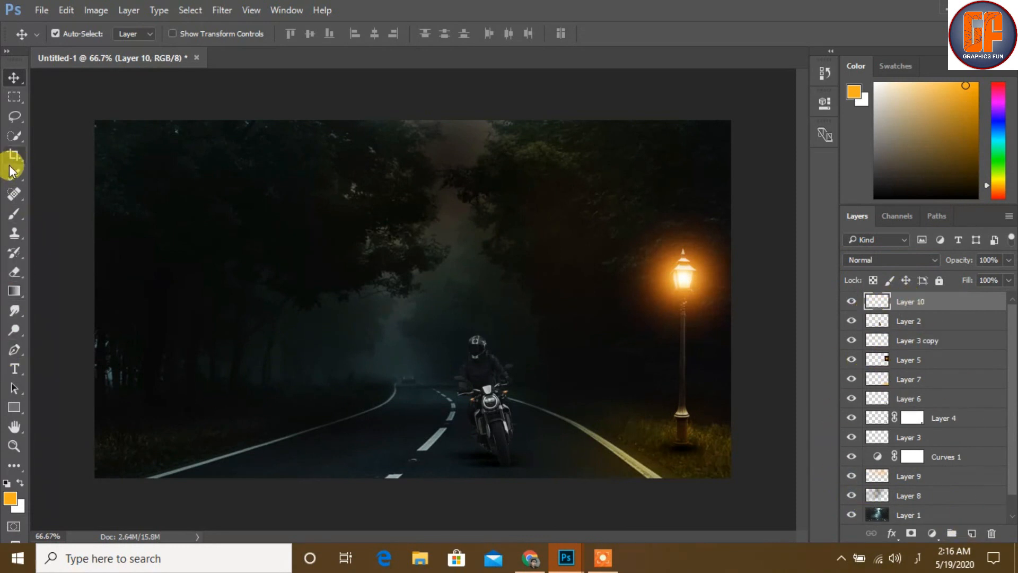
left_click(13, 213)
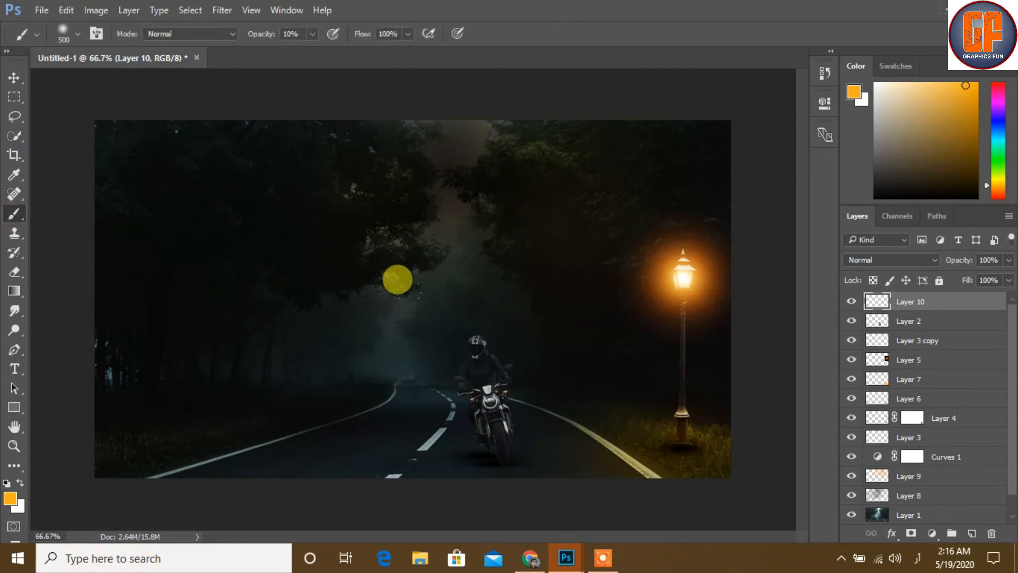
key("bracketleft")
key("bracketleft")
key("bracketleft")
key("bracketleft")
key("bracketleft")
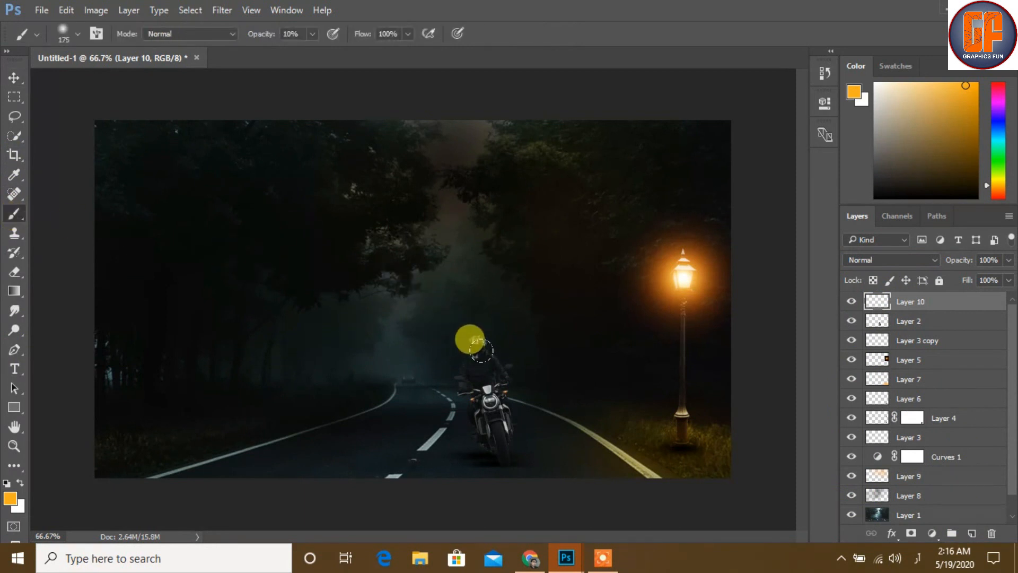
left_click_drag(479, 343, 486, 348)
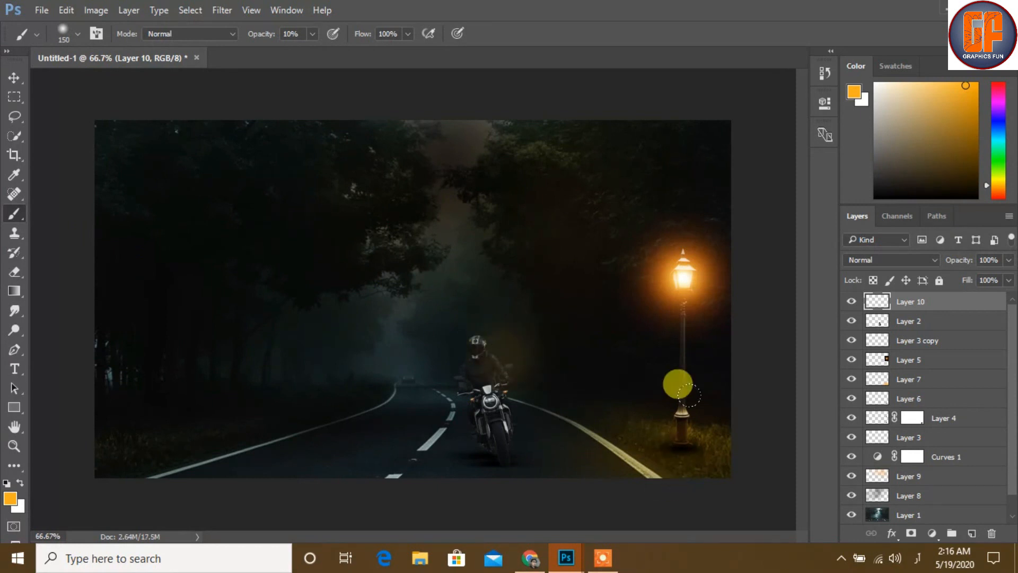
Raise the brush opacity to 100%
left_click(310, 32)
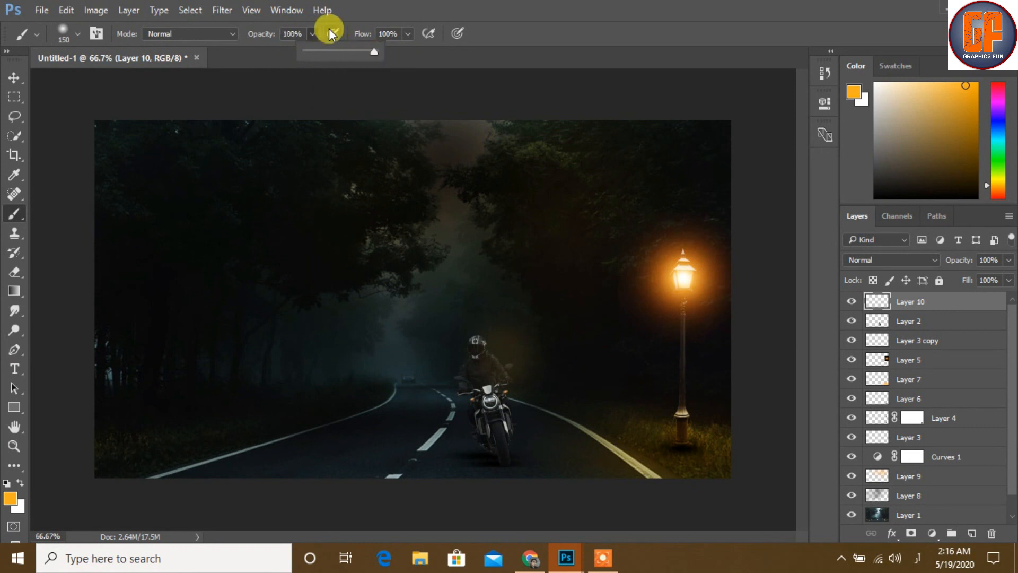
left_click(311, 33)
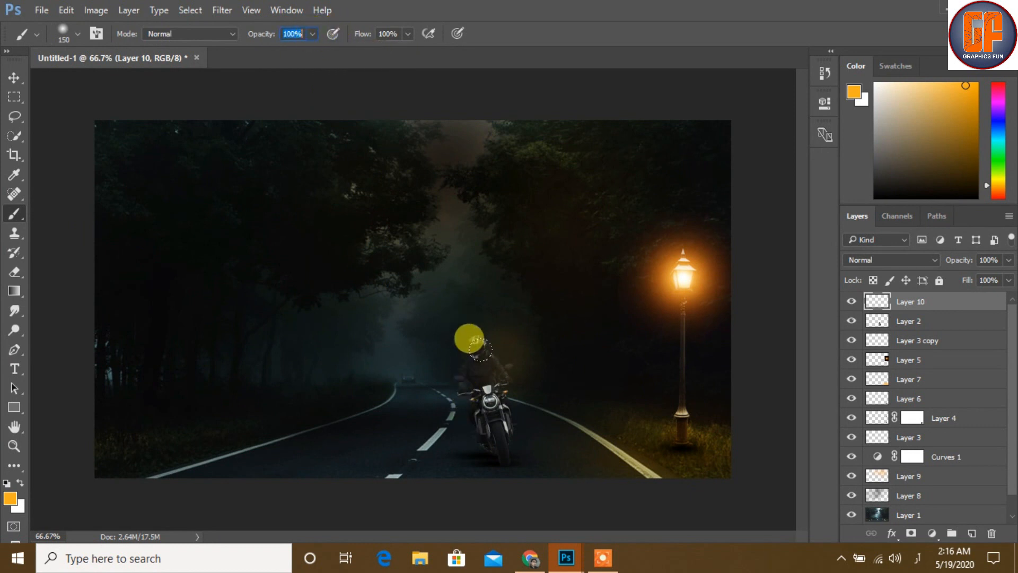
type("50ُُ")
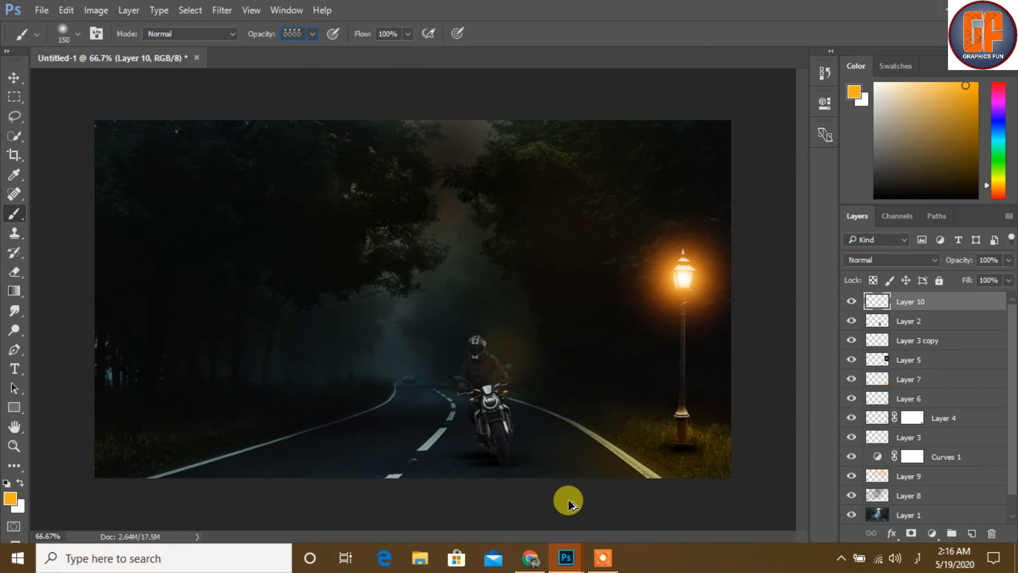
Compare the image with and without the faint orange trial layer, and delete that layer
left_click(851, 302)
left_click(851, 302)
left_click(851, 303)
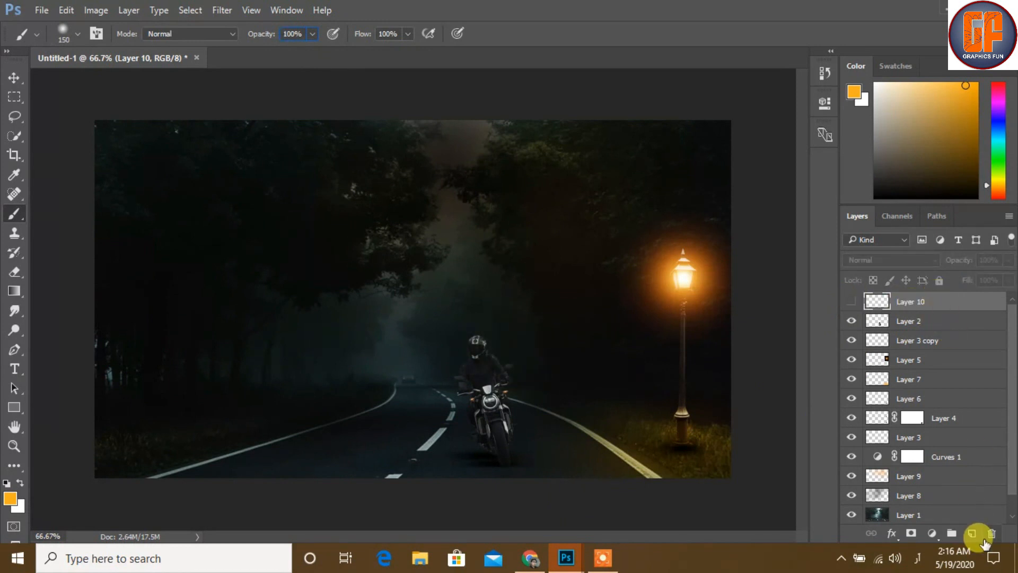
left_click(992, 533)
left_click(452, 222)
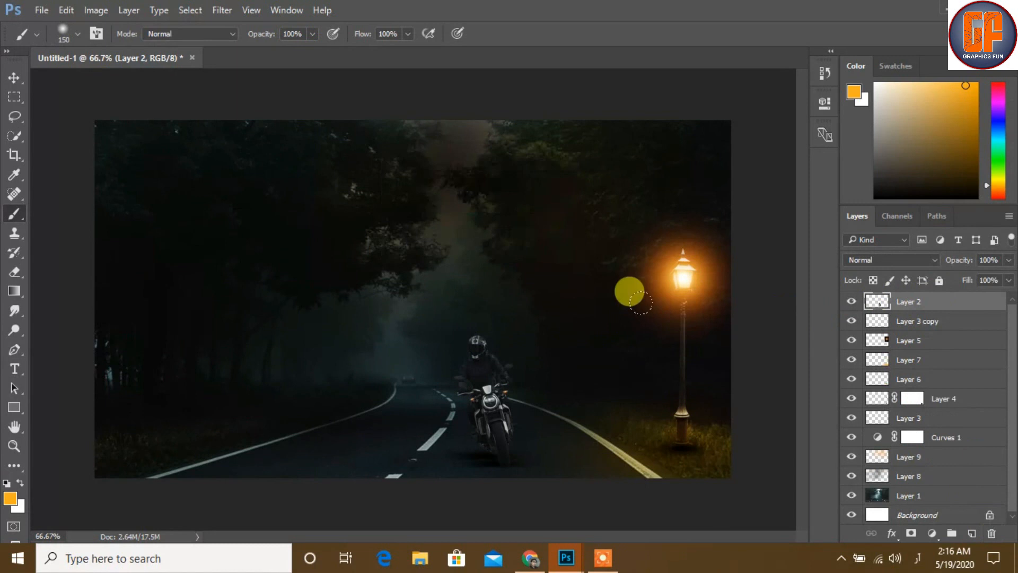
Paint full-opacity orange over the rider's lamp-facing side on a new layer above the motorcyclist and set that layer to Soft Light
left_click(973, 533)
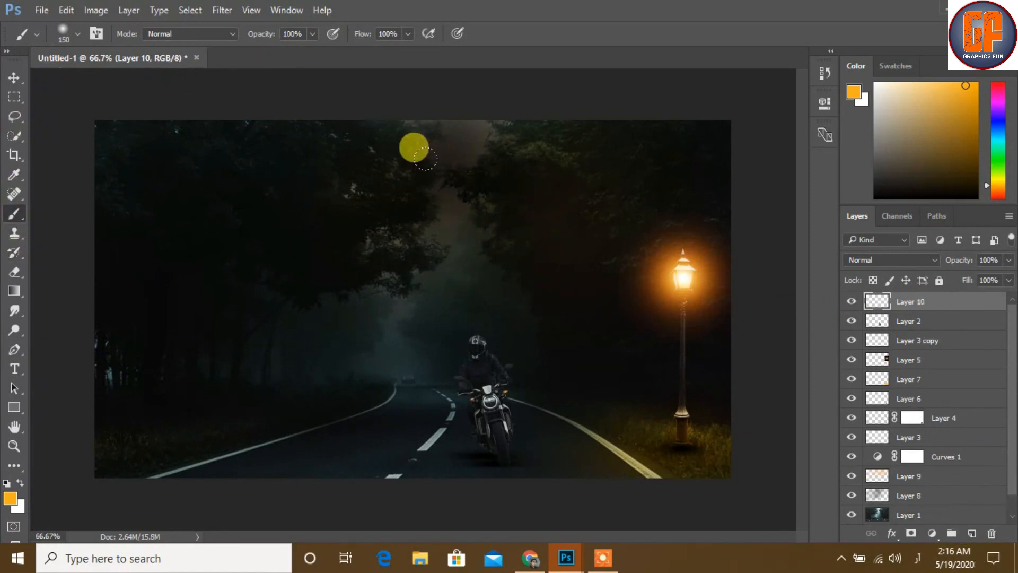
left_click_drag(476, 326, 486, 388)
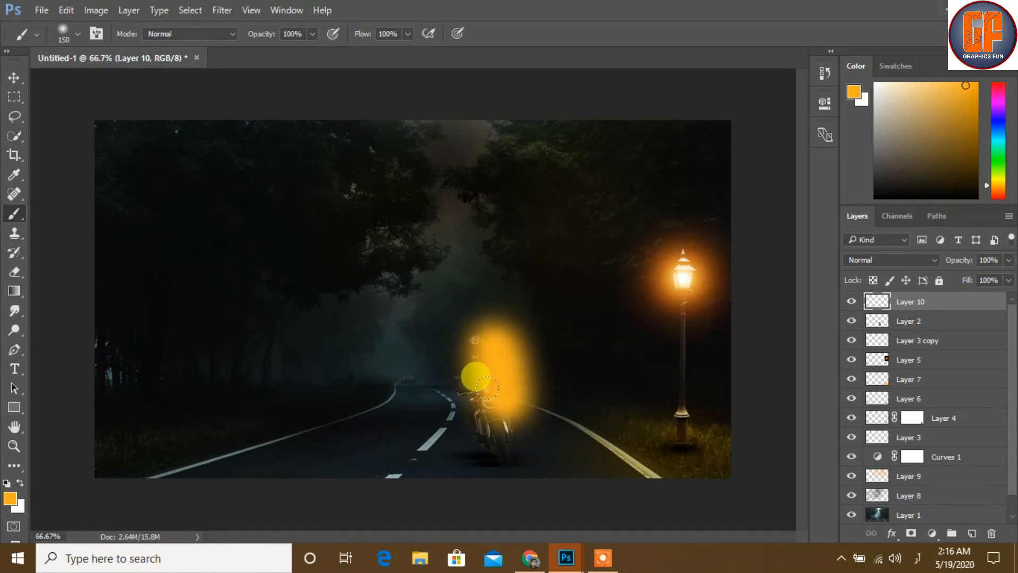
left_click(14, 78)
left_click(934, 260)
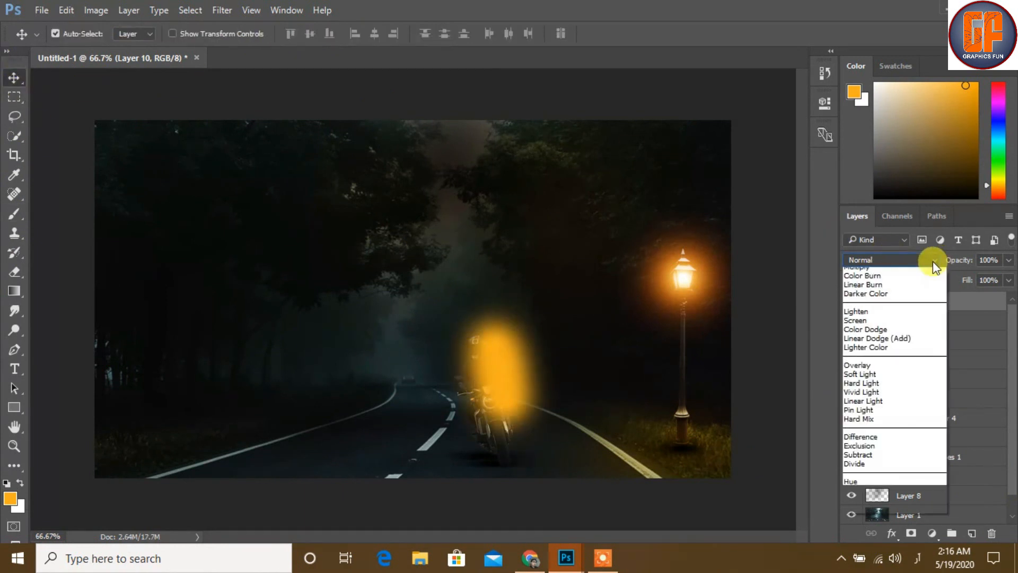
left_click(881, 417)
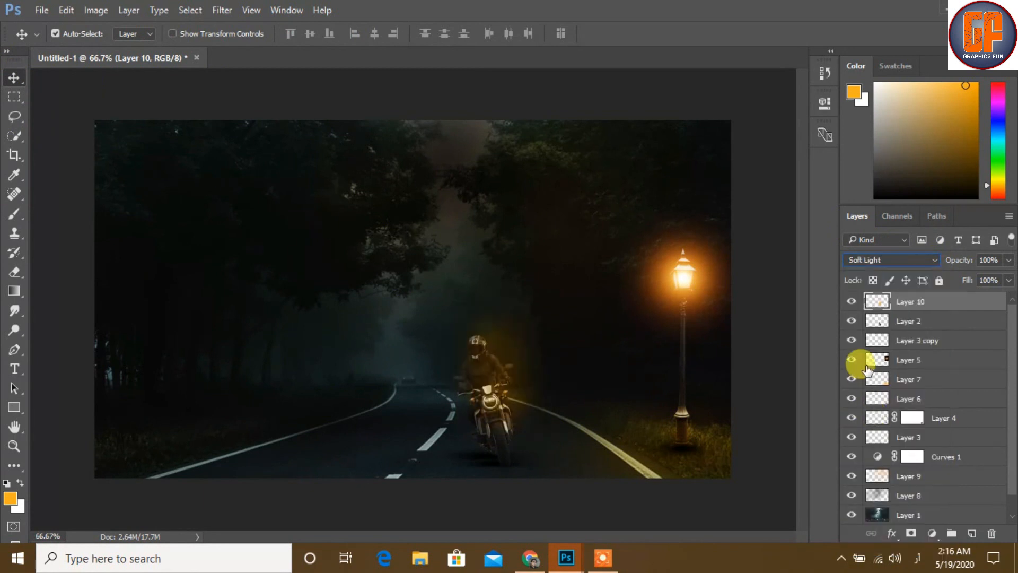
Free-transform the rider's orange glow to about 98% width and 138% height so it covers the whole motorcycle
key("ctrl")
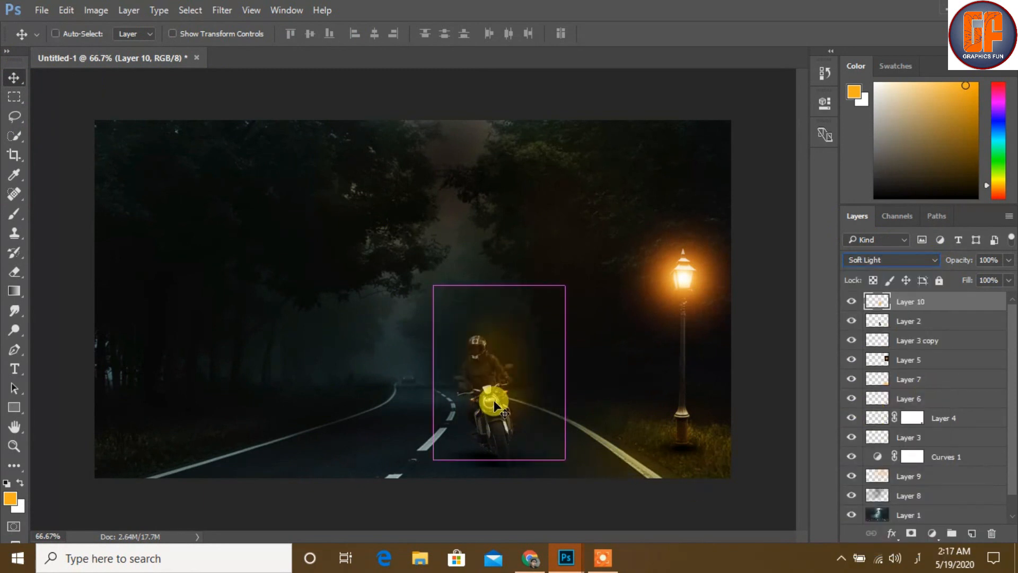
key("ctrl+t")
left_click_drag(499, 460, 501, 486)
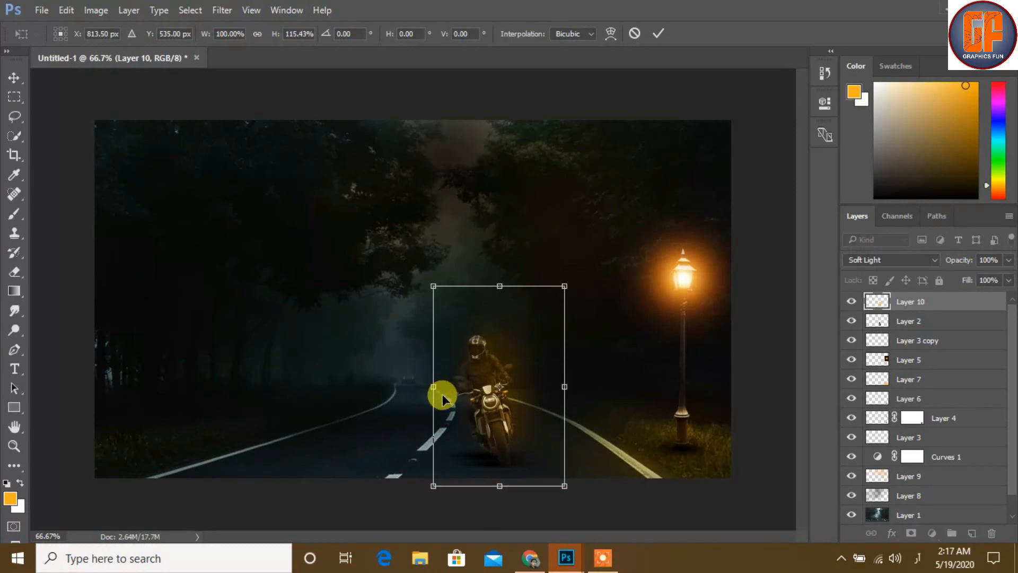
mouse_move(430, 387)
left_mouse_down()
mouse_move(446, 386)
mouse_move(437, 387)
left_mouse_up()
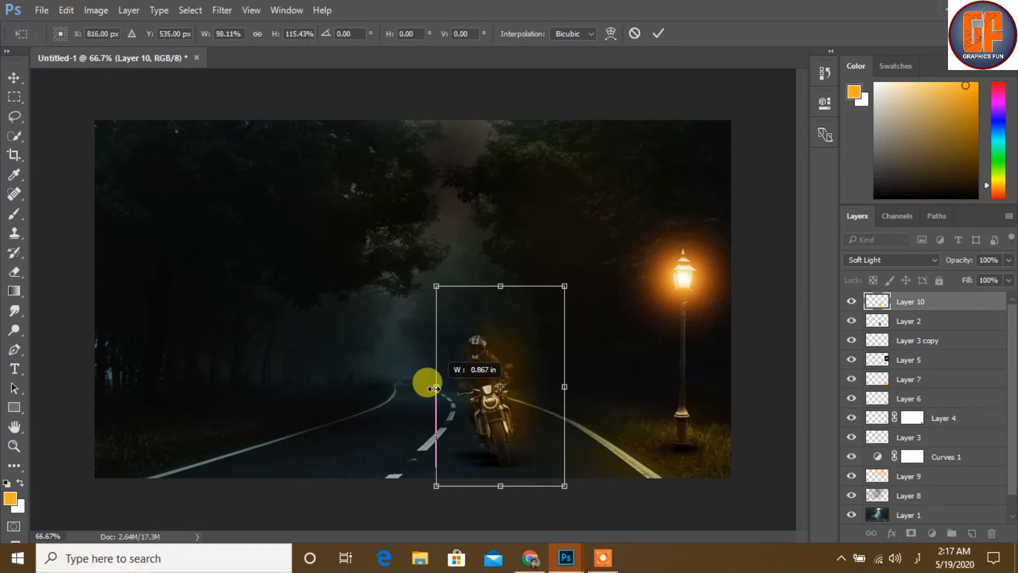
left_click_drag(500, 285, 500, 266)
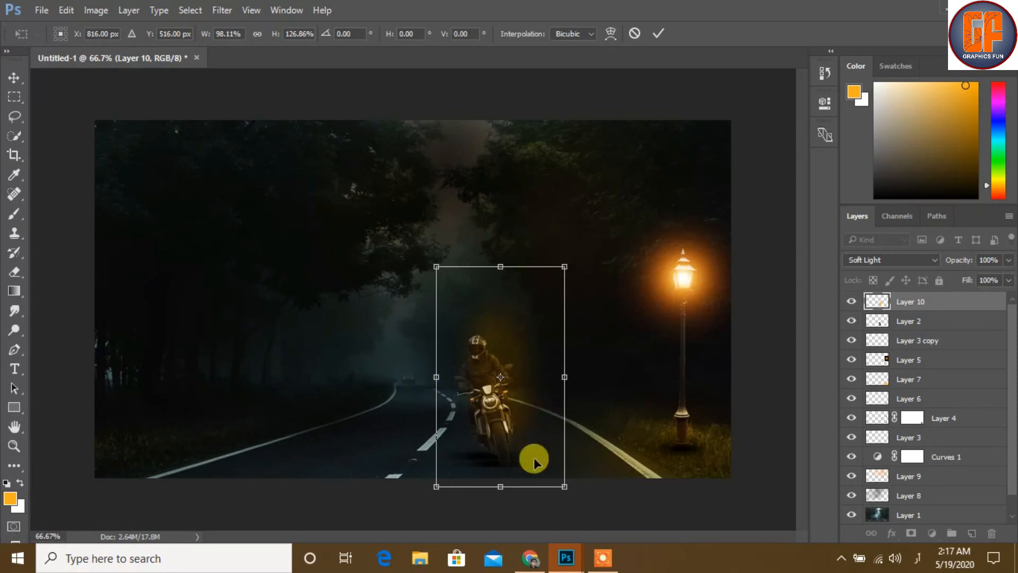
left_click_drag(500, 486, 500, 506)
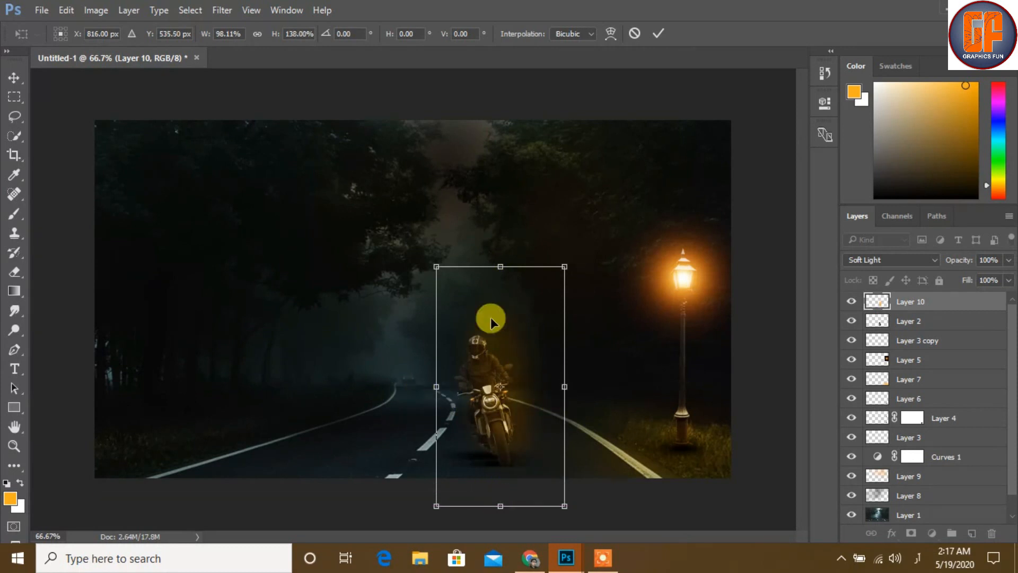
left_click(657, 37)
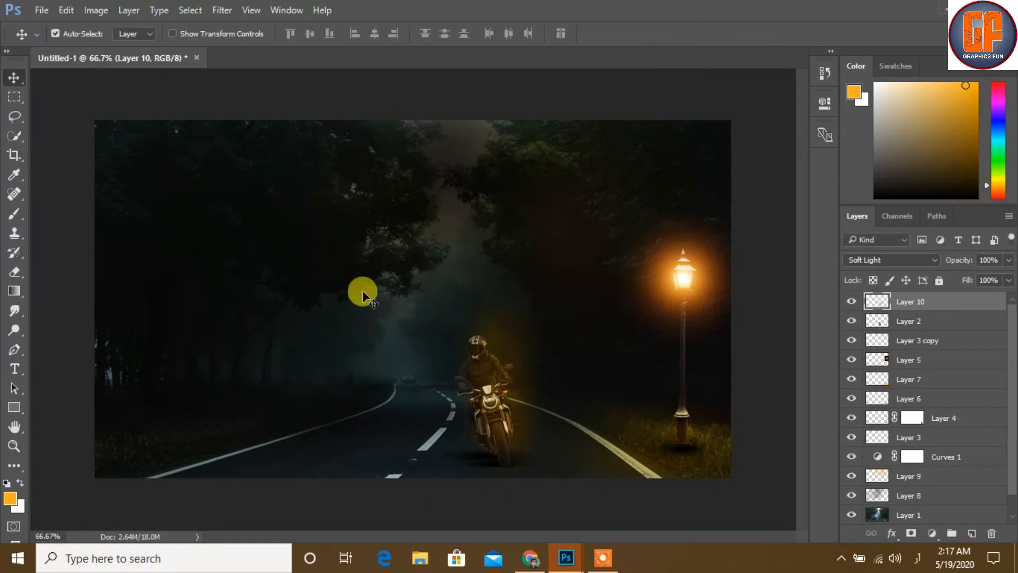
Copy the orange glow from download (1).jpg onto the motorcycle's headlight and set its layer to Screen
mouse_move(565, 566)
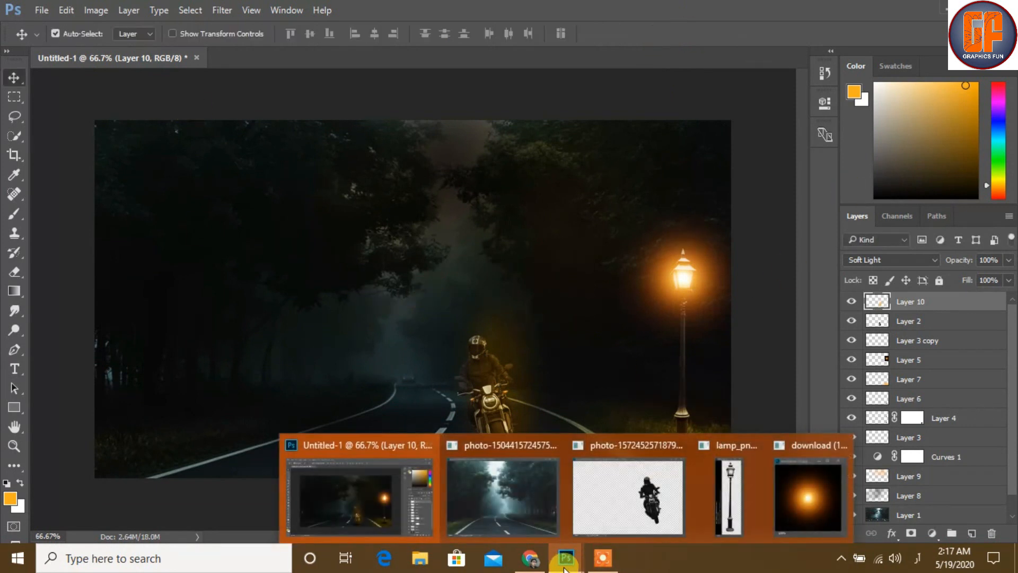
left_click(819, 508)
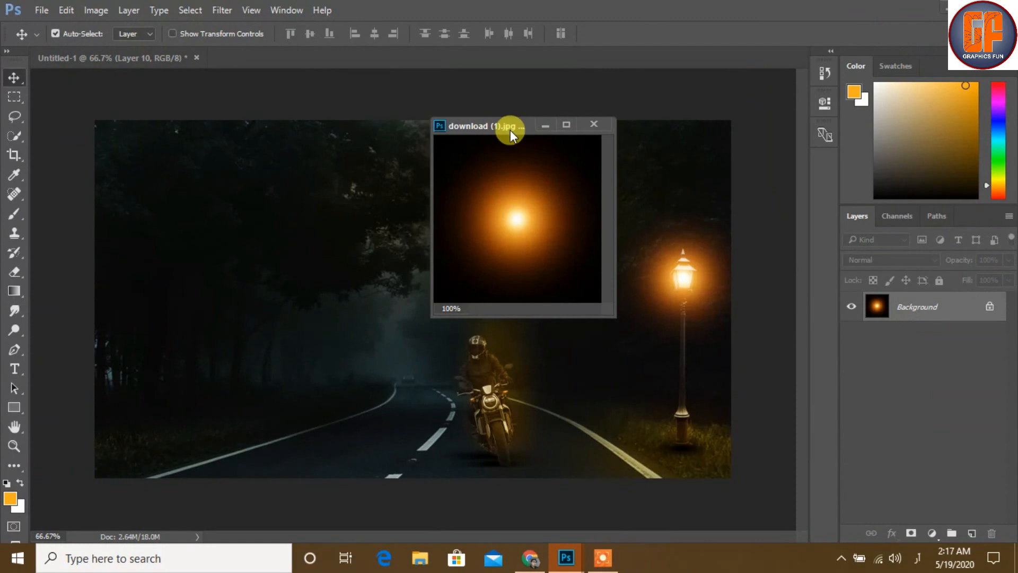
left_click_drag(529, 220, 482, 409)
left_click(545, 126)
left_click(926, 262)
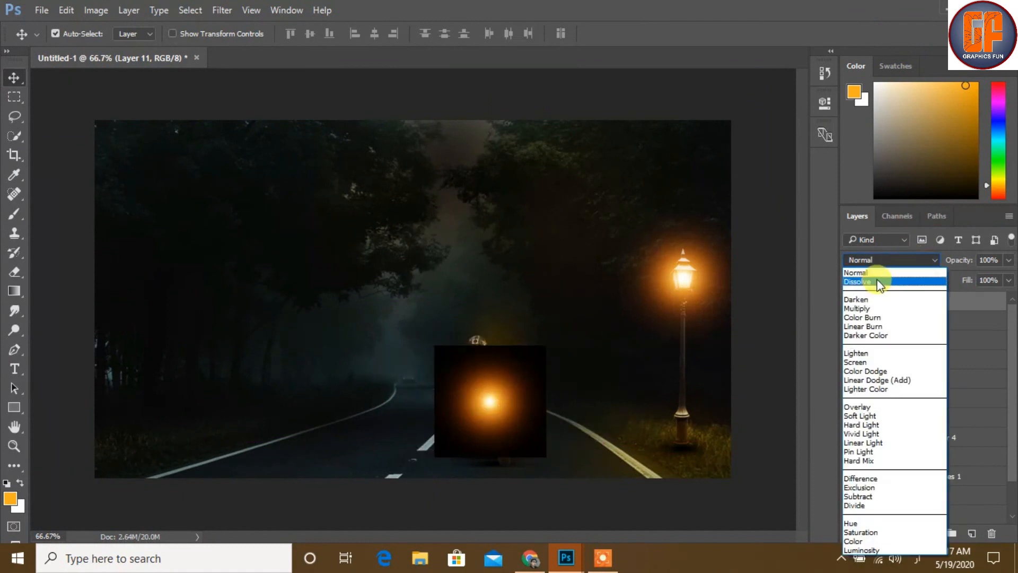
left_click(869, 362)
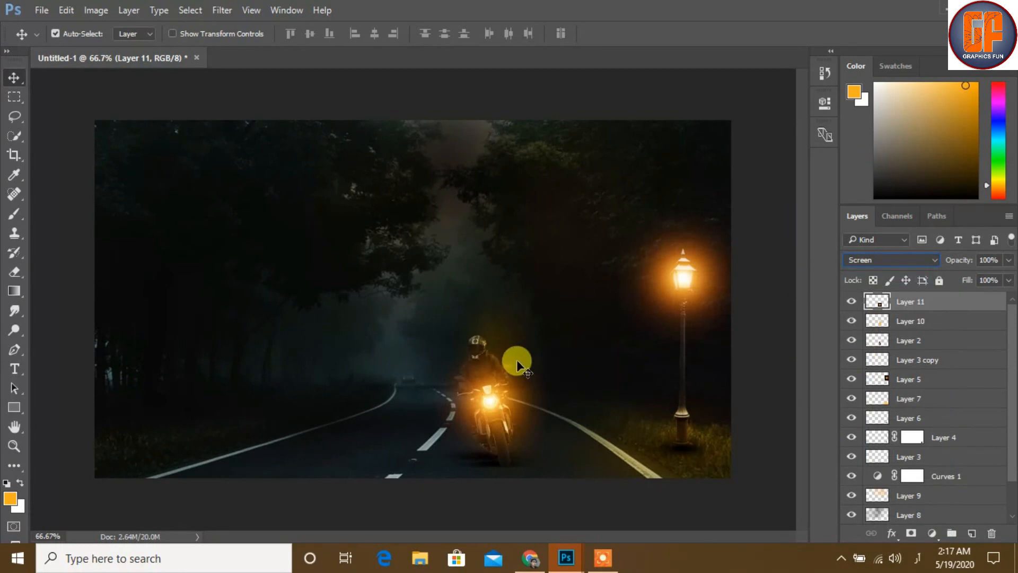
Scale the headlight glow to about 82% and keep it centred on the motorcycle's headlight
key("ctrl+t")
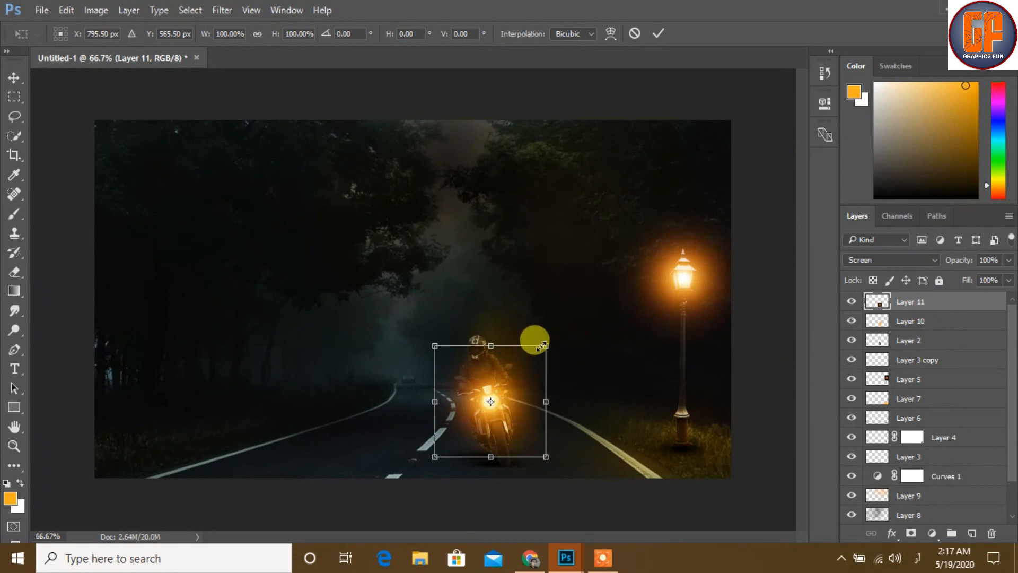
left_click_drag(542, 350, 519, 387)
key("shift+Right")
key("shift+Right")
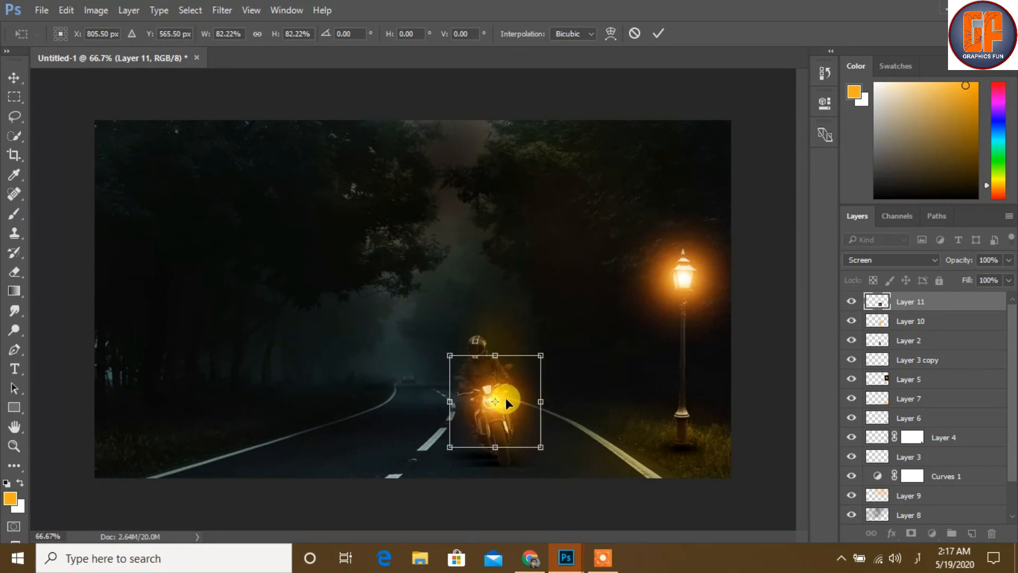
key("shift+Left")
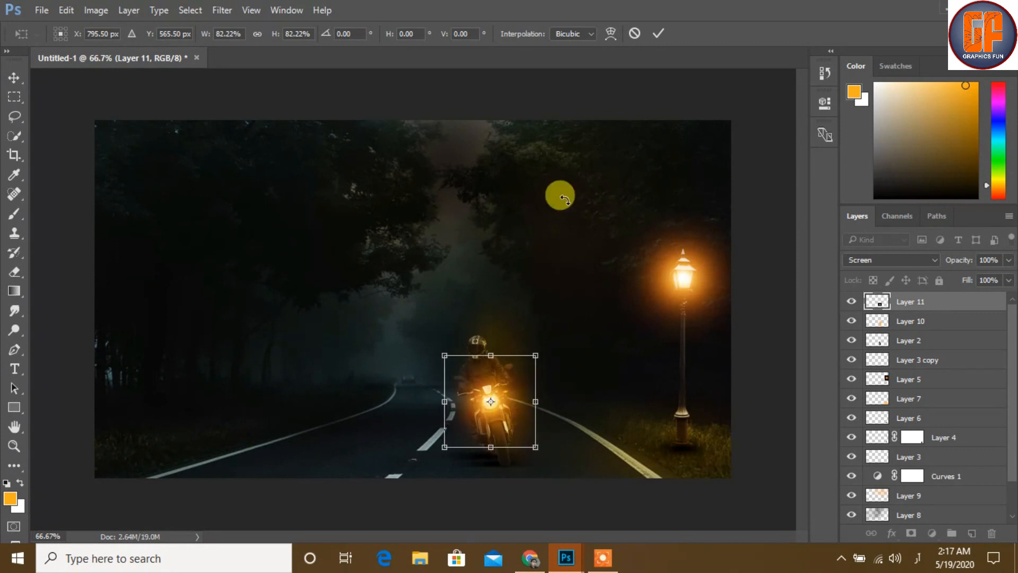
left_click(659, 36)
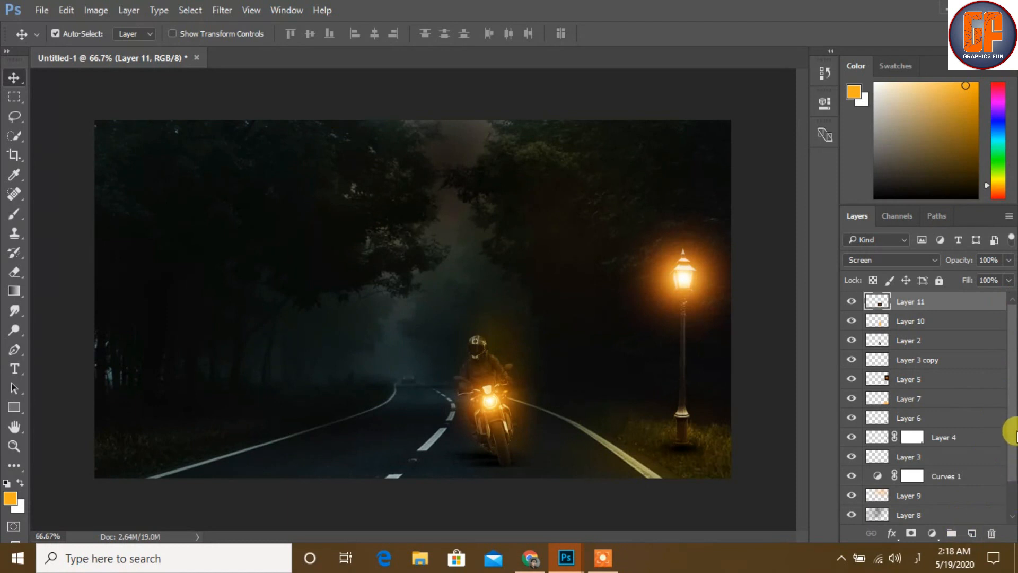
Hide the faint orange Layer 9 and delete it
scroll(1007, 424, "down", 2)
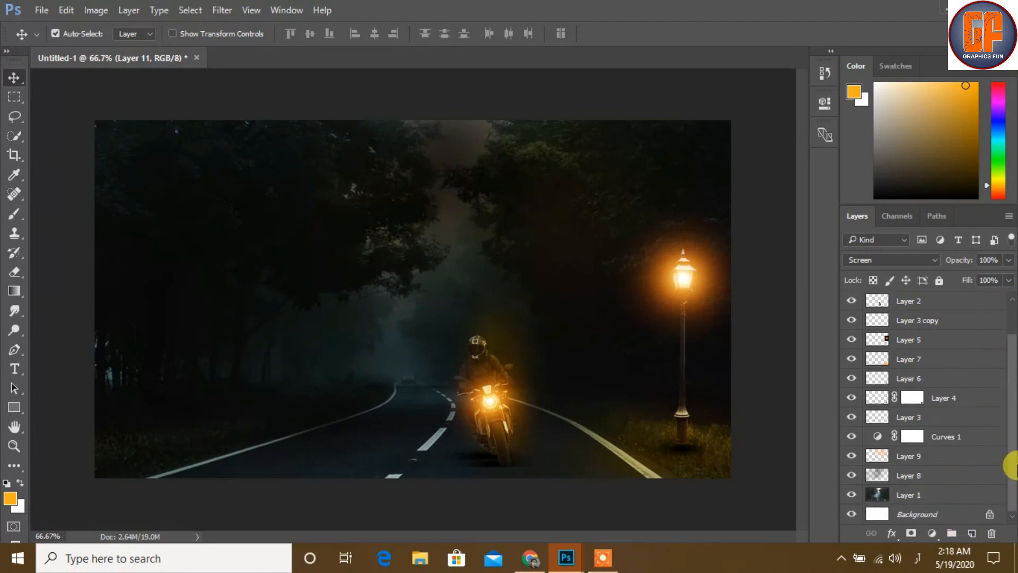
left_click(852, 456)
left_click(932, 456)
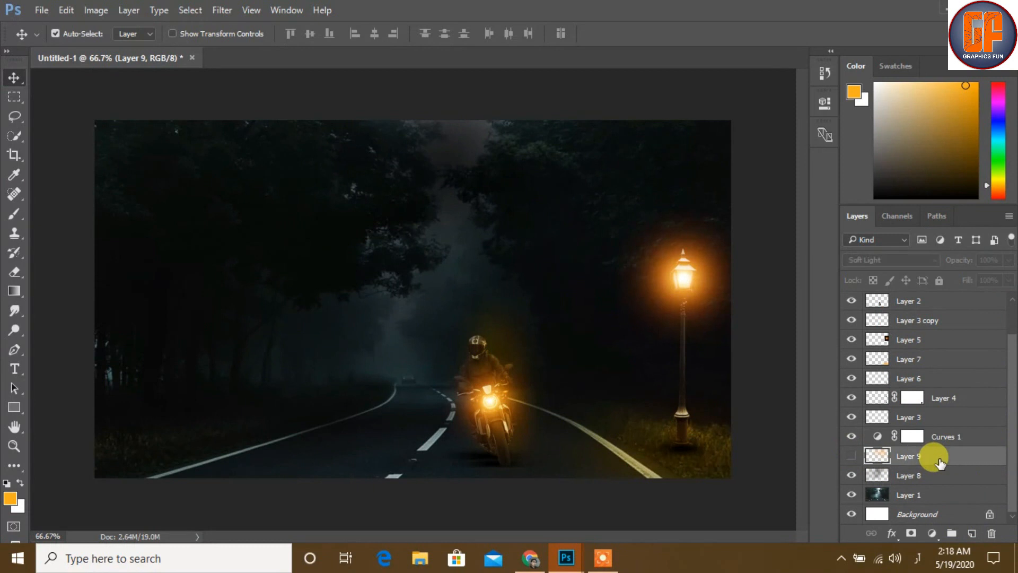
left_click(989, 537)
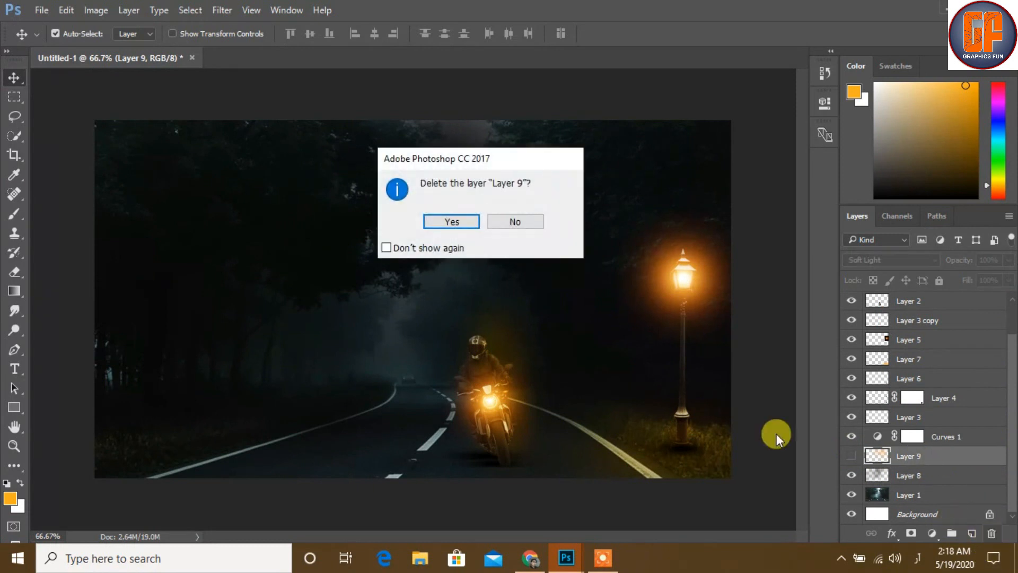
left_click(449, 221)
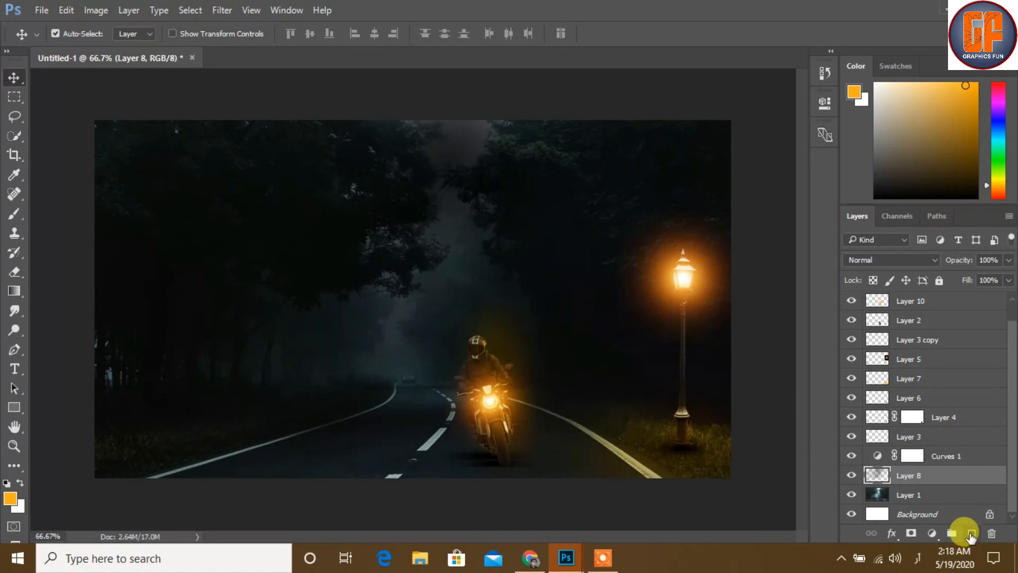
Paint a large orange patch over the trees and sky with a soft 400-pixel brush on a new layer above Layer 8
left_click(970, 537)
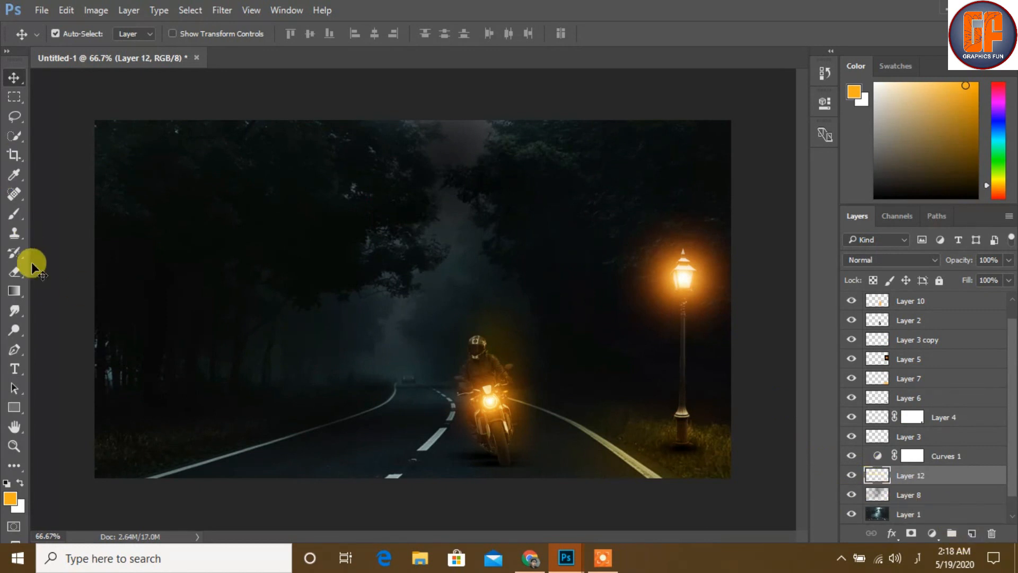
left_click(14, 217)
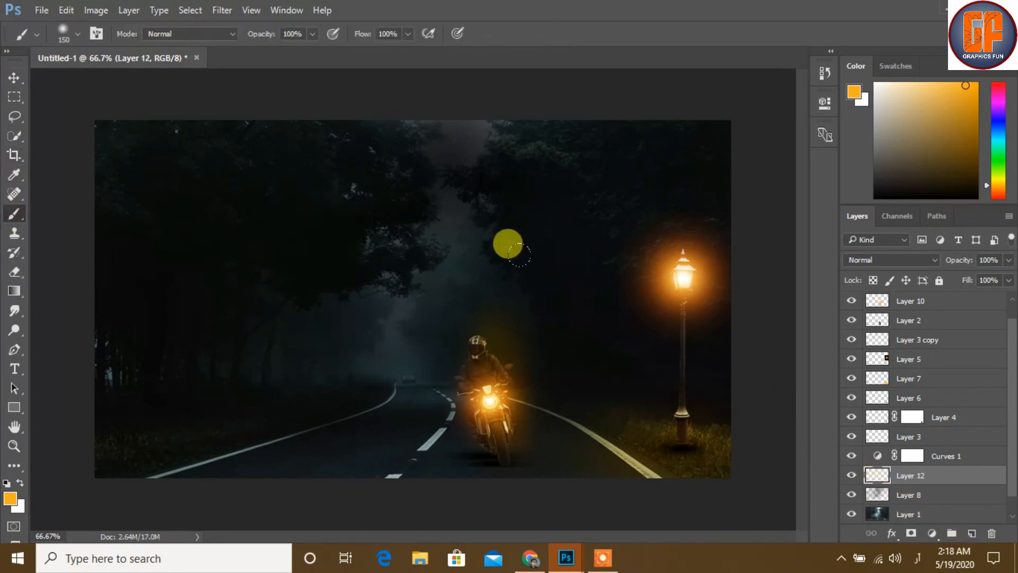
key("bracketright")
key("bracketright")
key("bracketright")
key("bracketright")
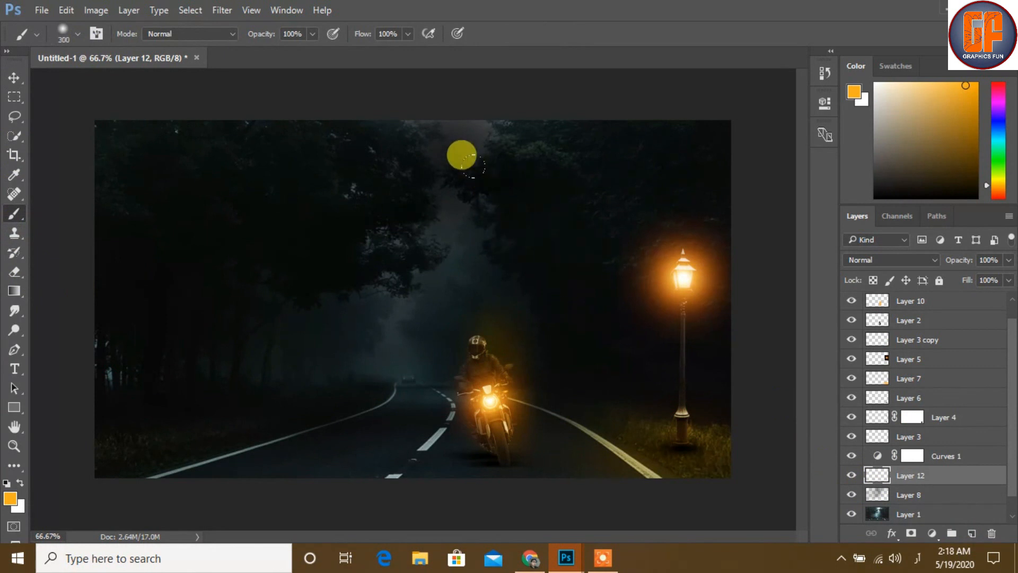
left_click(528, 183)
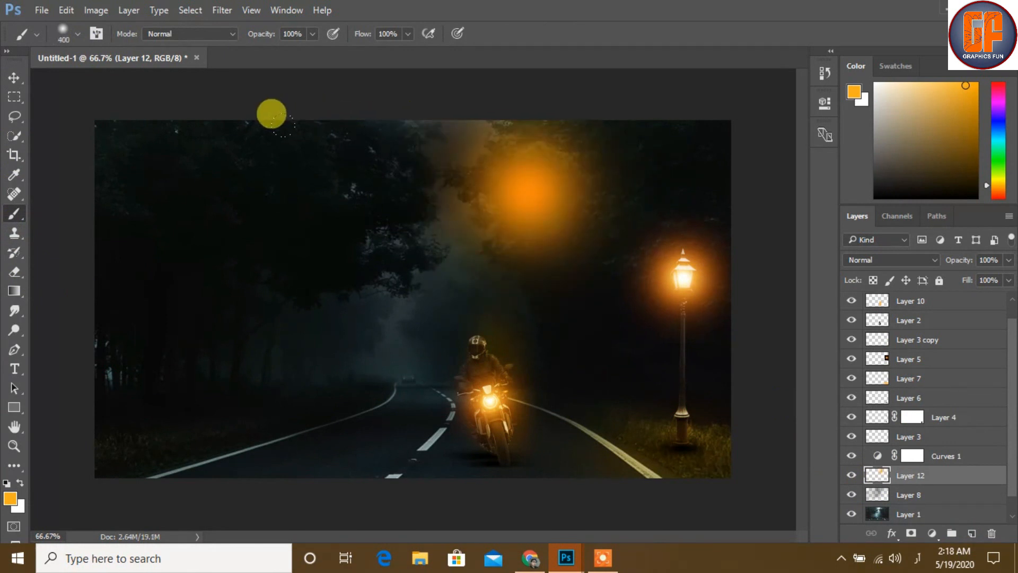
key("ctrl+z")
key("ctrl+z")
mouse_move(431, 107)
left_mouse_down()
mouse_move(309, 141)
mouse_move(482, 184)
left_mouse_up()
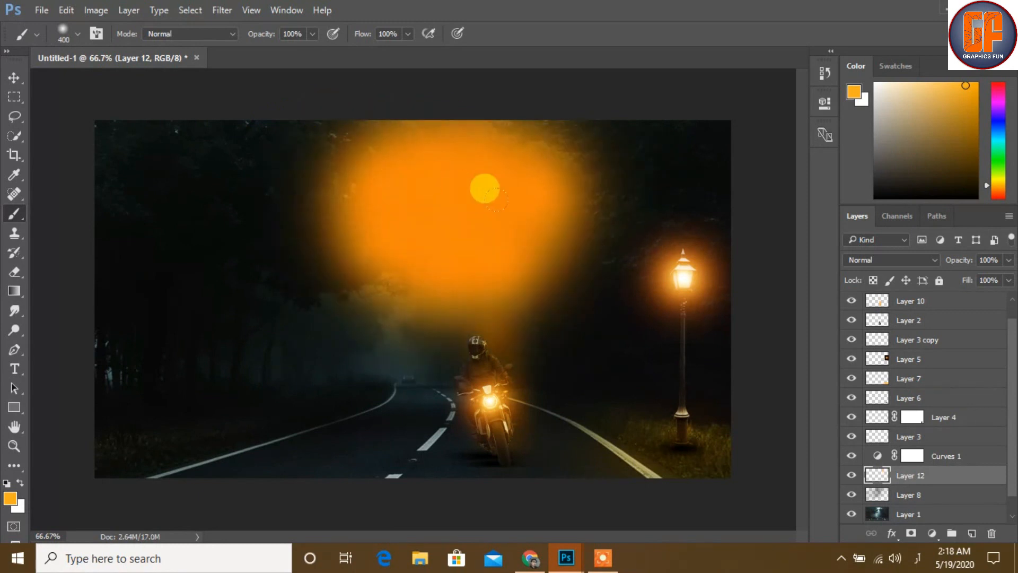
Set the painted orange patch's layer to Soft Light and move the glow over the trees towards the street lamp
left_click(14, 78)
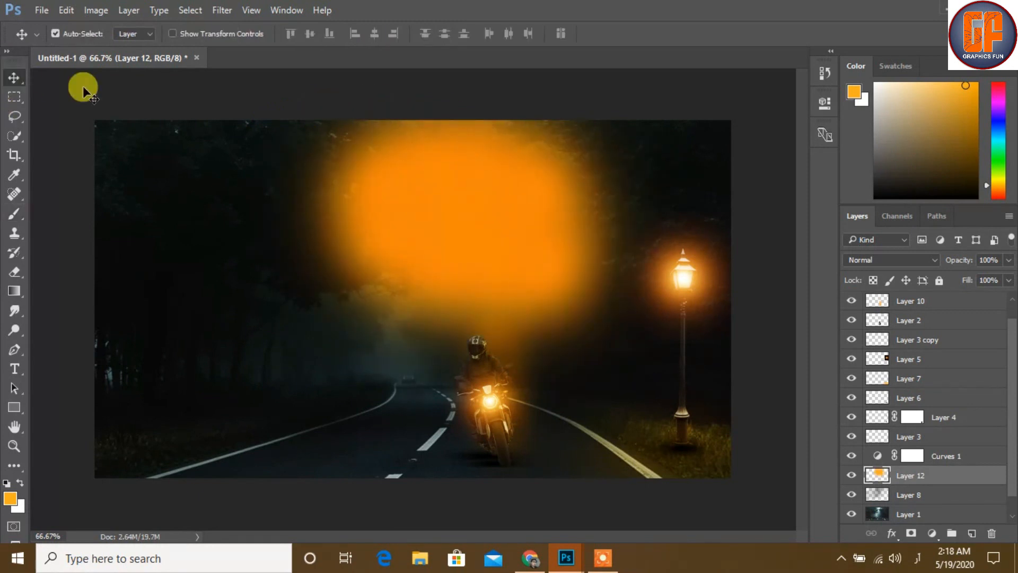
left_click(935, 262)
left_click(876, 417)
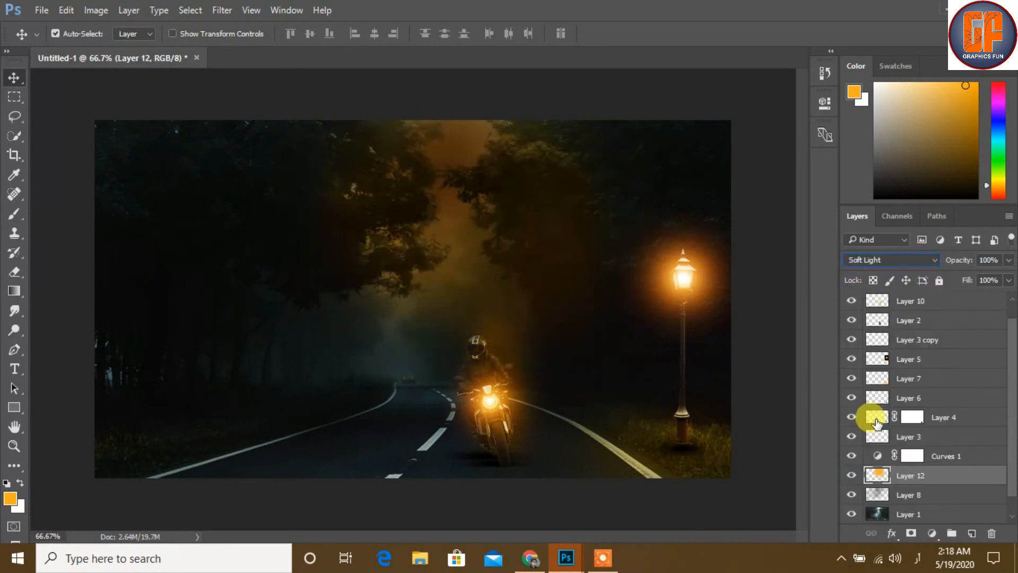
left_click_drag(457, 200, 526, 207)
left_click_drag(498, 167, 510, 160)
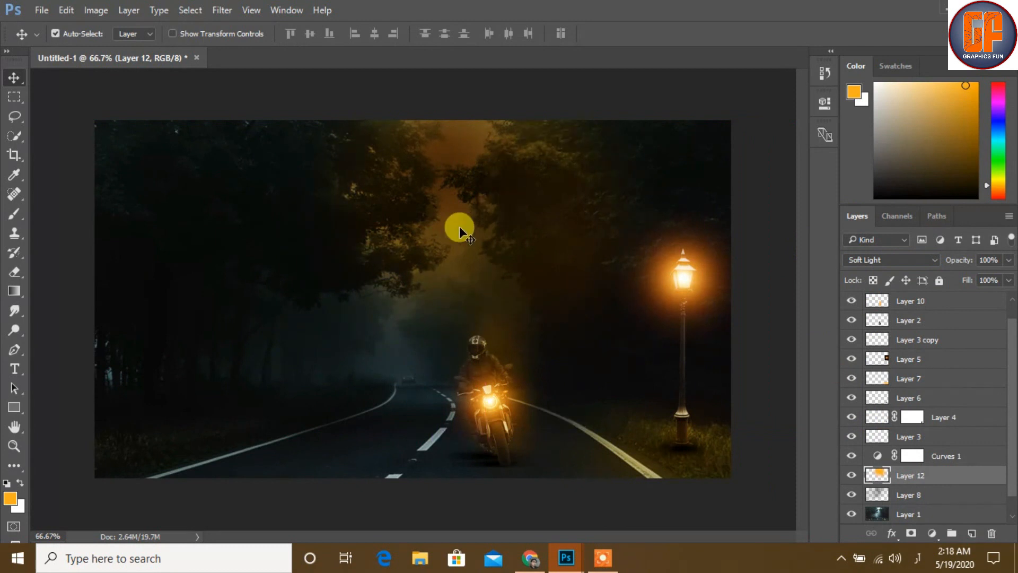
Duplicate the orange tree-glow layer, reposition the copy over the trees, and hide the copy
key("ctrl")
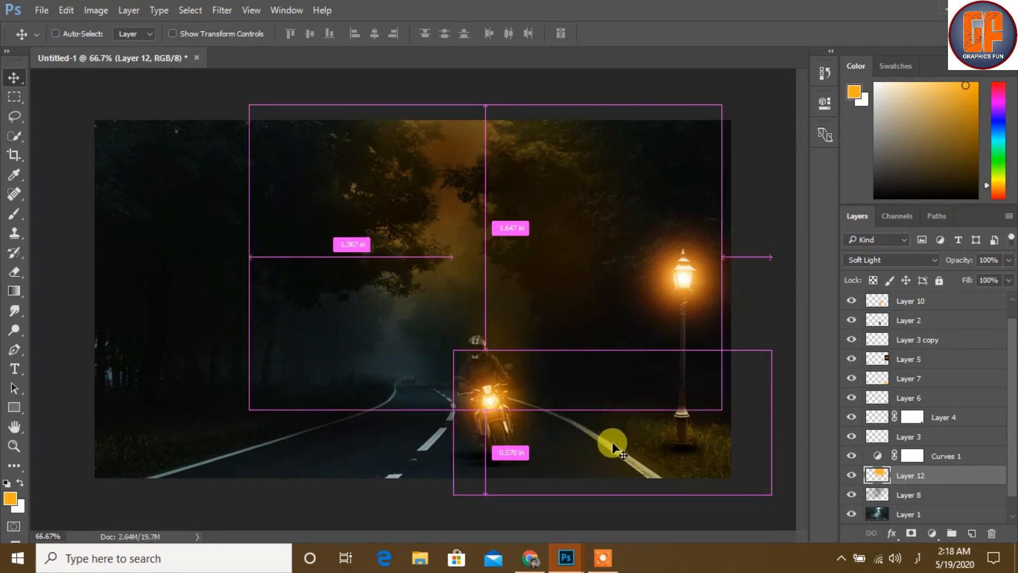
key("ctrl+j")
left_click_drag(488, 243, 527, 237)
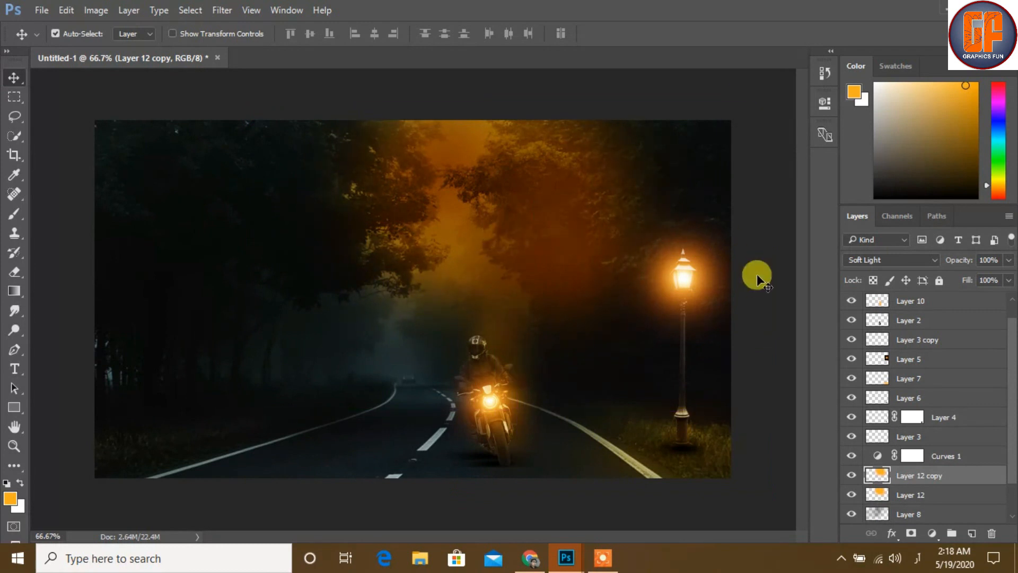
key("Left")
key("Left")
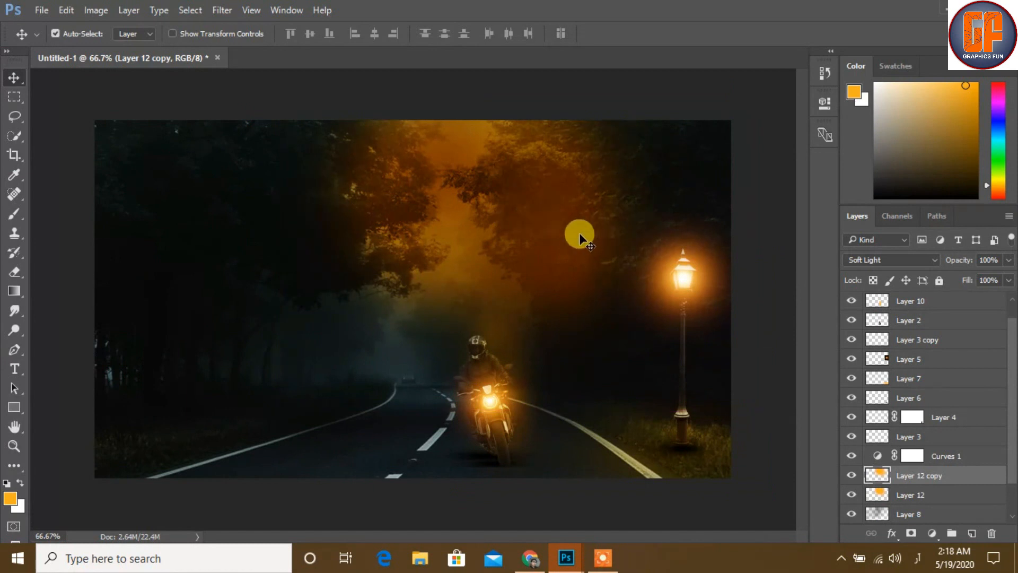
left_click(853, 475)
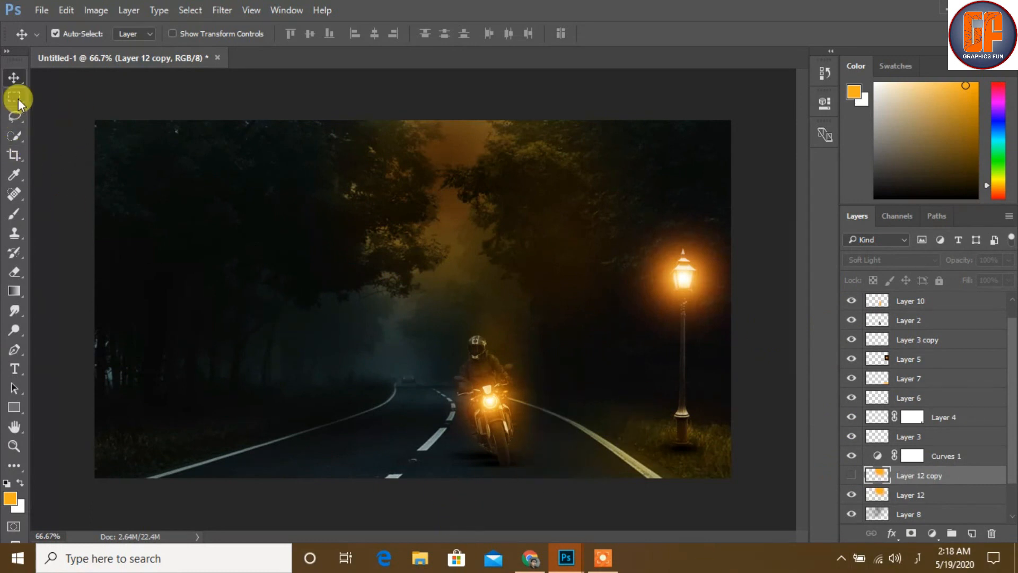
Paint soft orange light on the road beside the motorcycle on a new layer directly above Layer 1
left_click(13, 215)
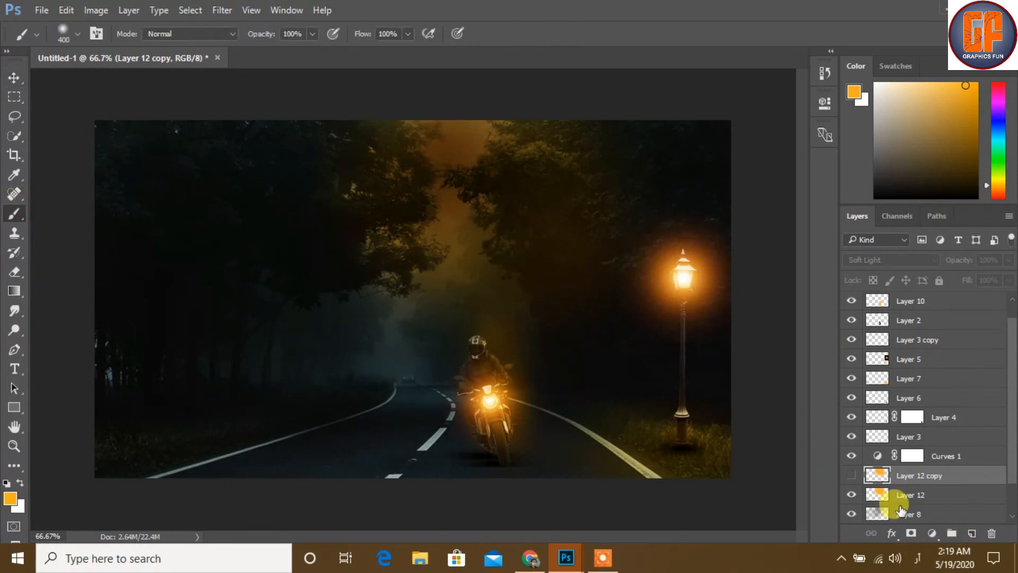
scroll(917, 478, "down", 2)
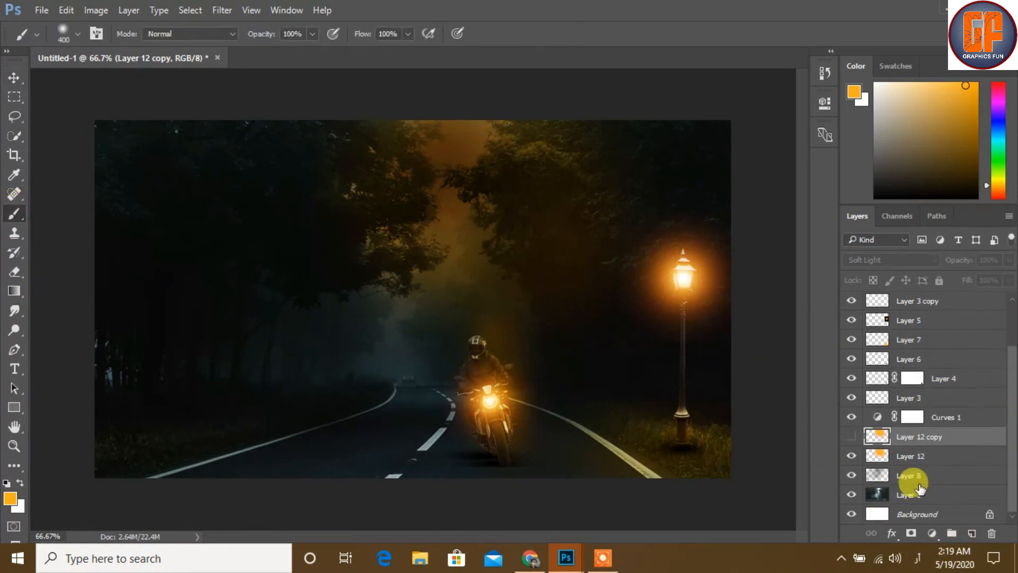
left_click(938, 494)
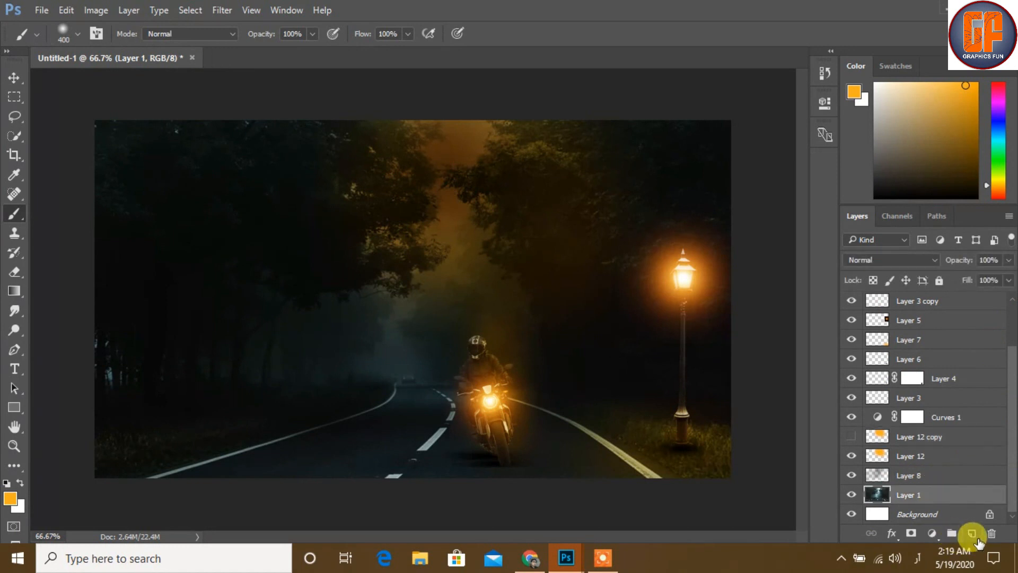
left_click(971, 533)
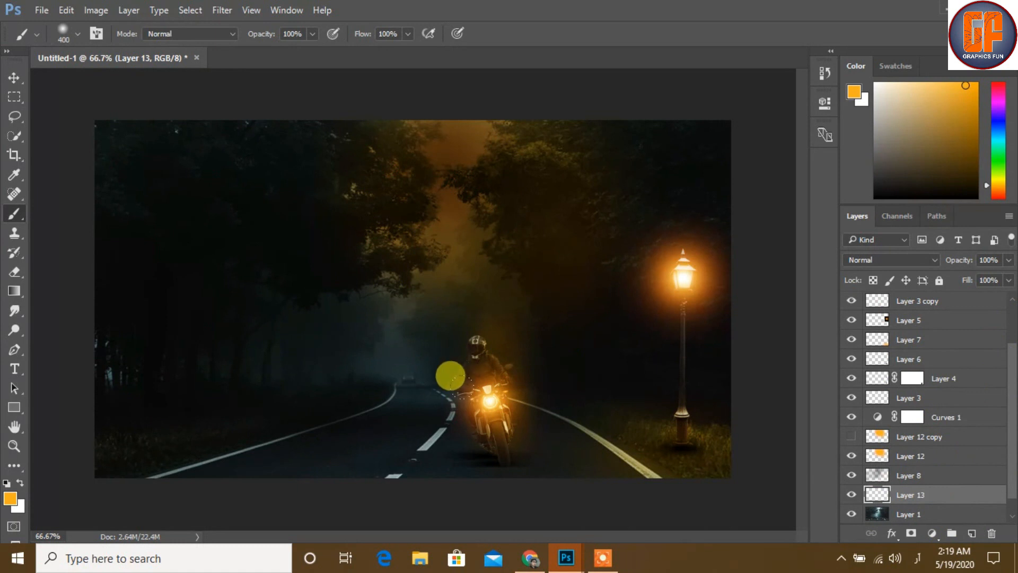
left_click_drag(451, 375, 450, 370)
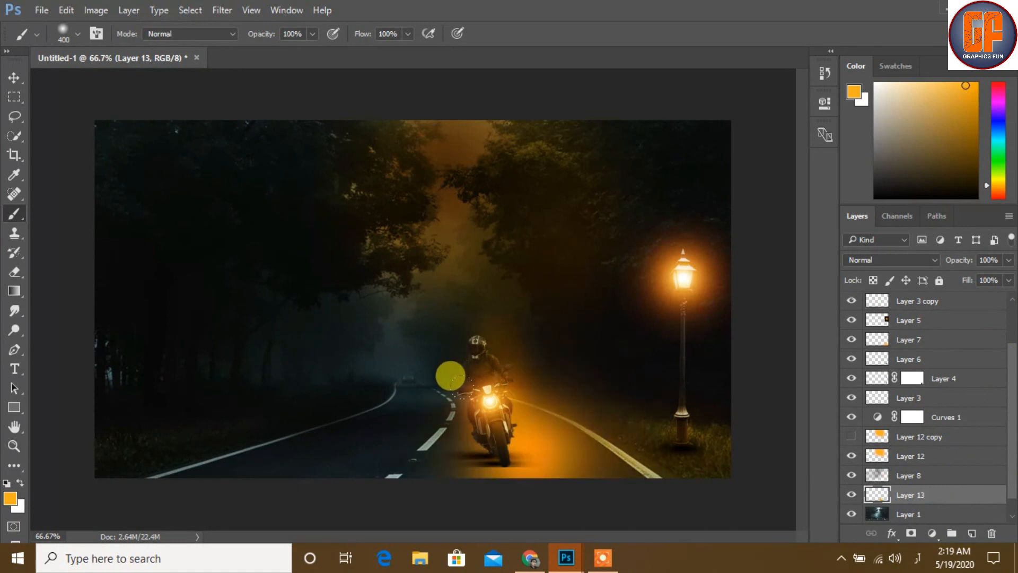
Stretch the orange road glow to about 129% width and set its layer to Soft Light
left_click(14, 77)
key("ctrl")
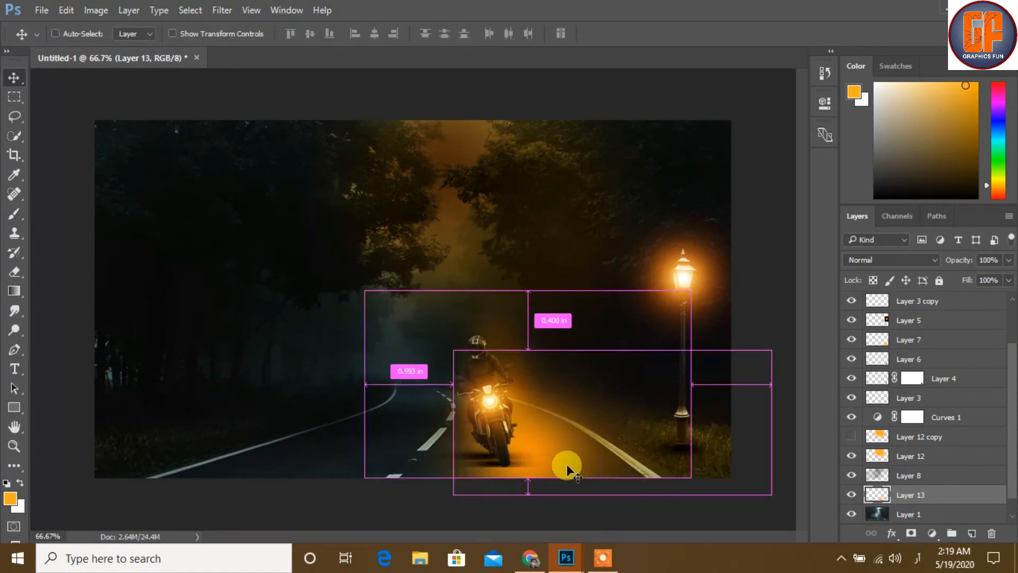
key("ctrl+t")
left_click_drag(690, 383, 771, 384)
left_click_drag(366, 389, 350, 384)
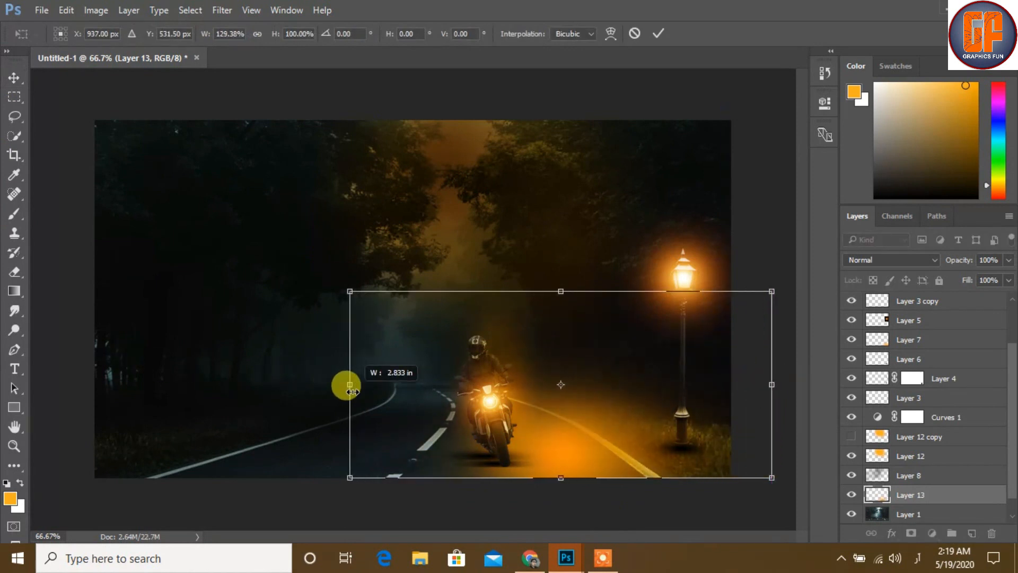
left_click(658, 34)
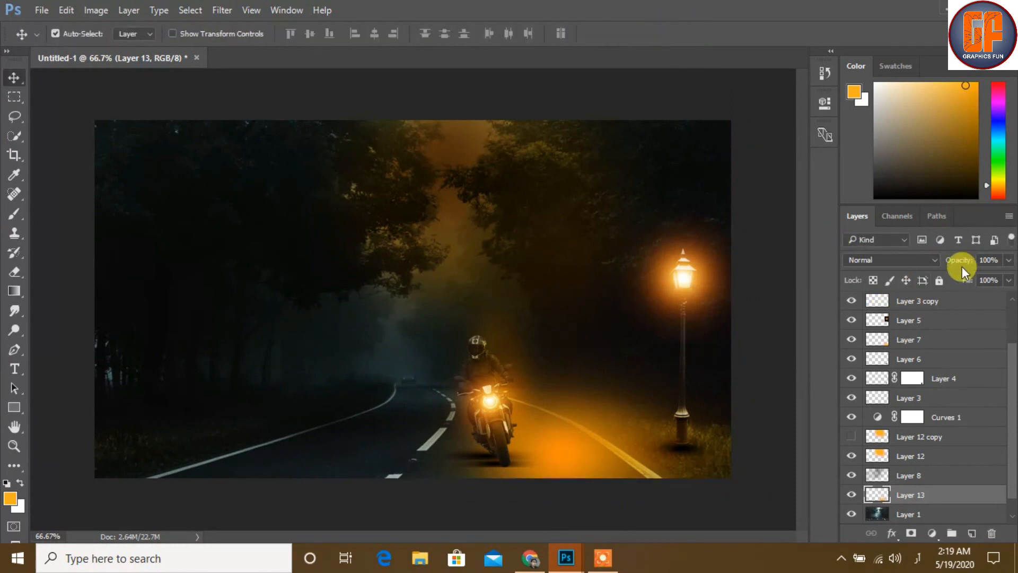
left_click(933, 258)
left_click(869, 412)
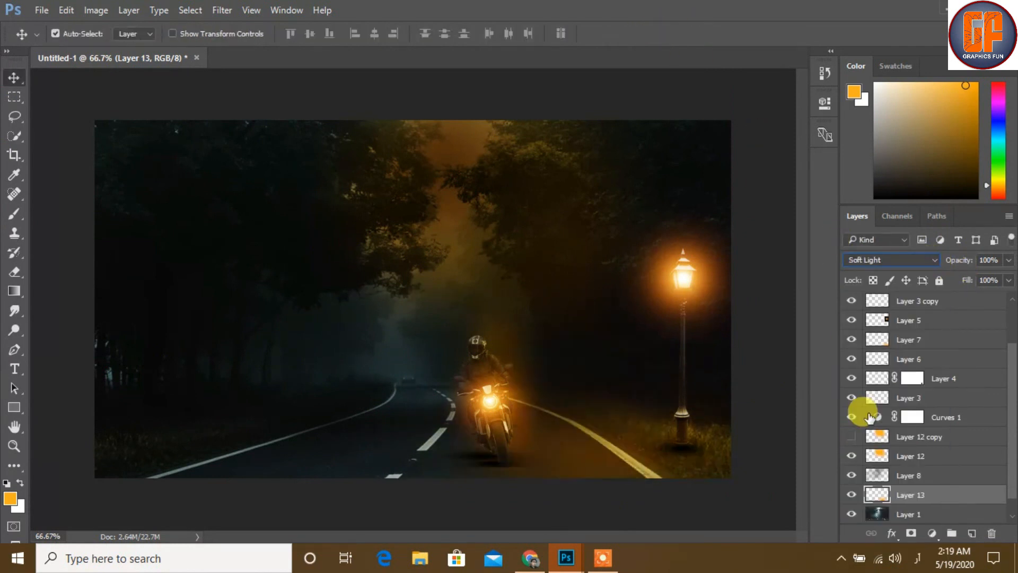
left_click(603, 561)
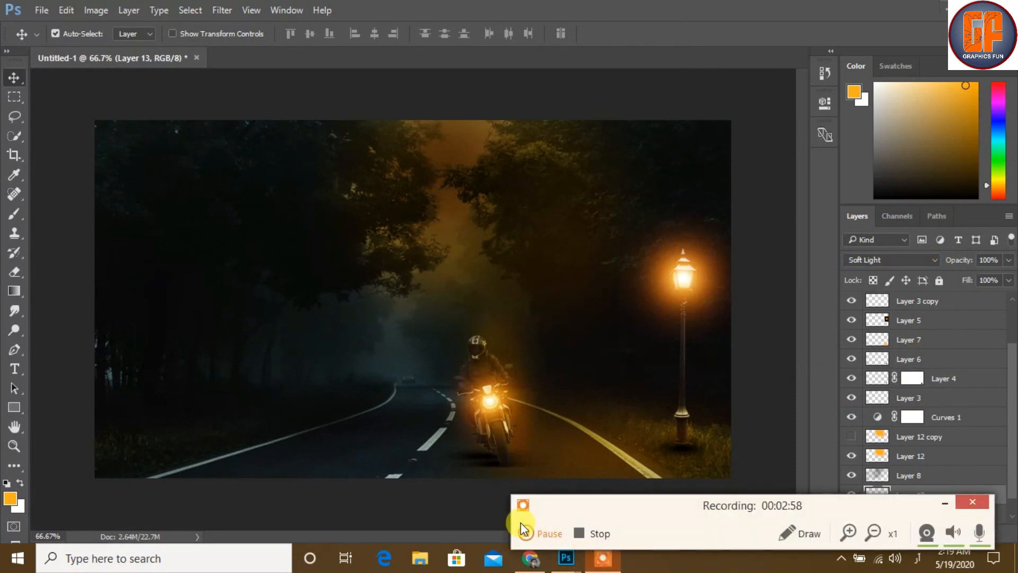
left_click(942, 501)
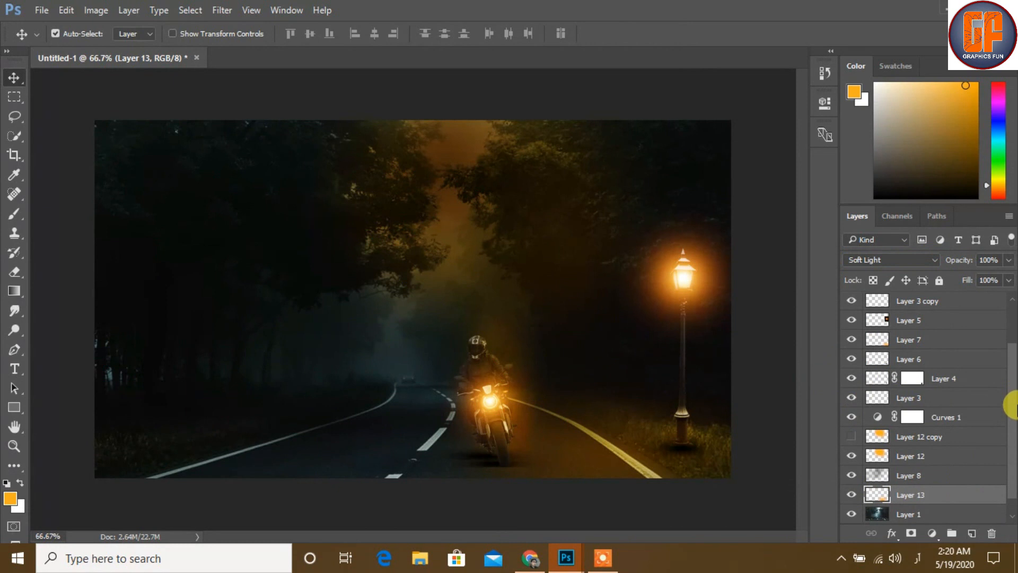
Stretch the shadow beneath the motorcycle on Layer 3 copy to about 138% width
left_click_drag(1010, 378, 1010, 299)
left_click(851, 340)
left_click(851, 340)
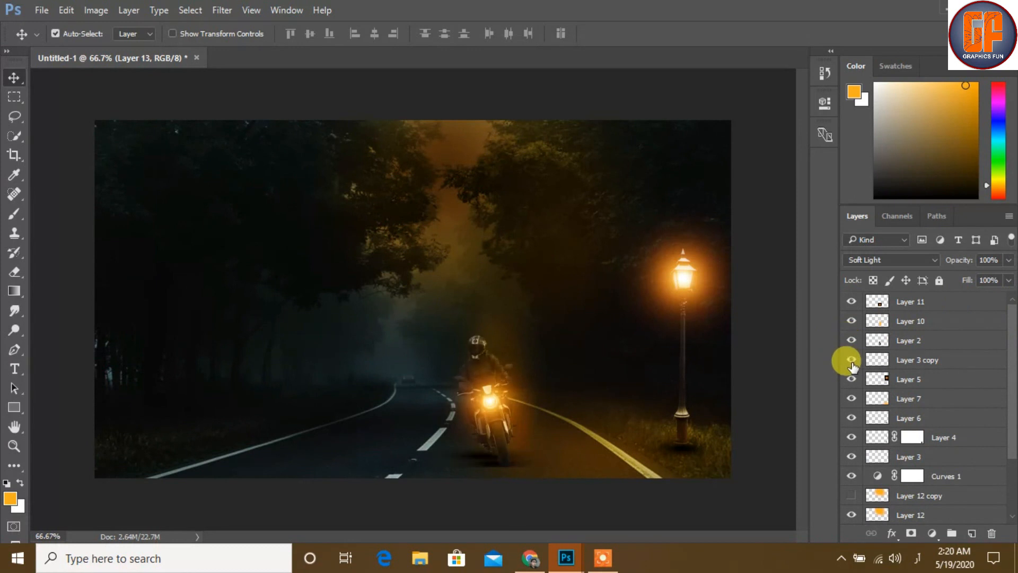
left_click(910, 358)
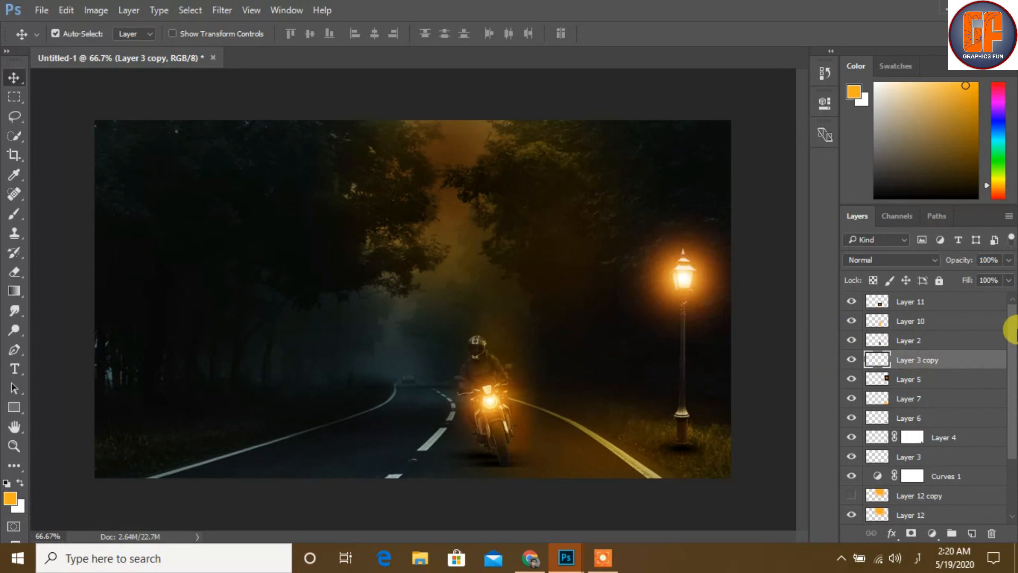
key("ctrl")
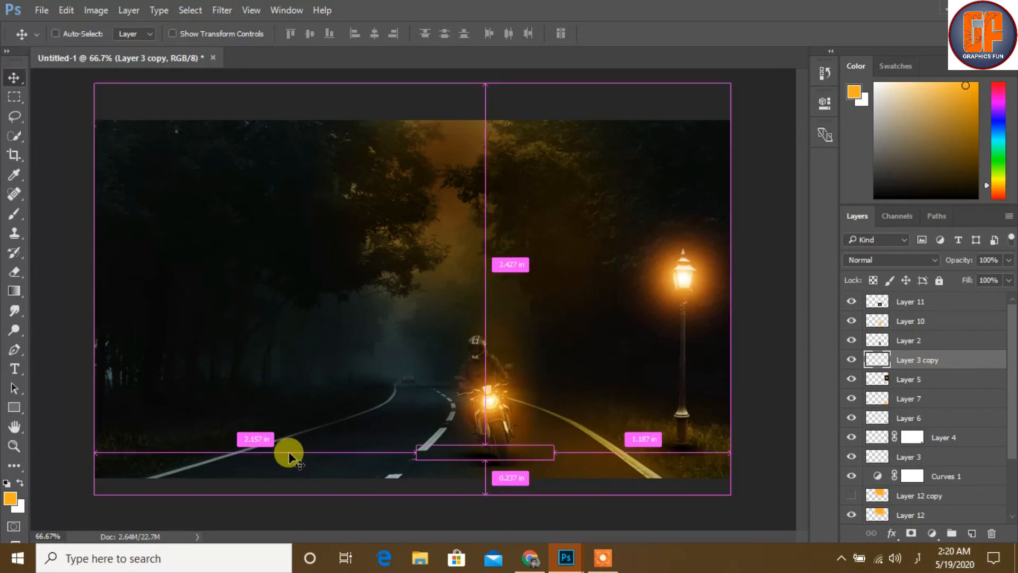
key("ctrl+t")
left_click_drag(413, 454, 365, 453)
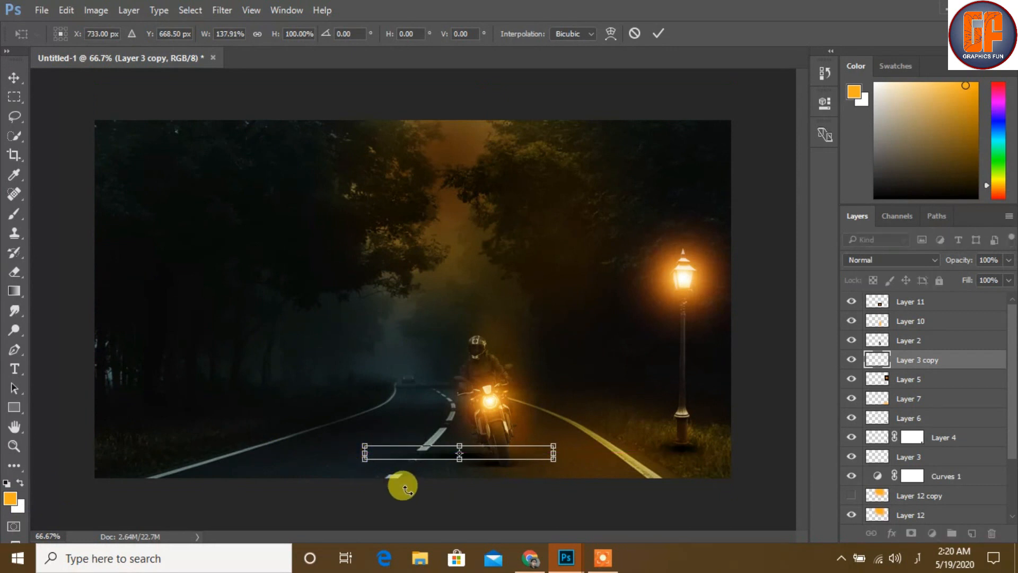
left_click(660, 34)
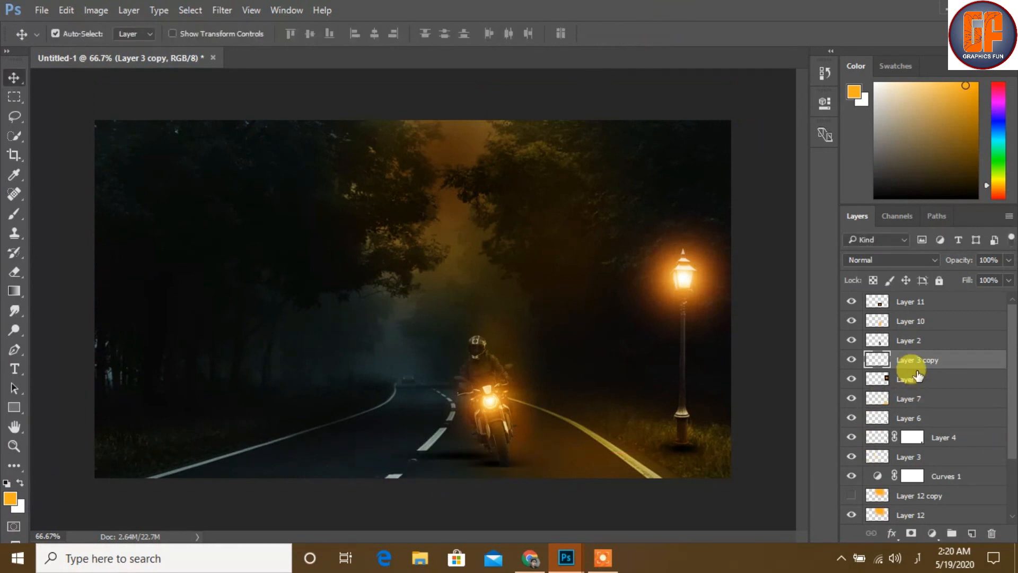
Check what Layer 2, Layer 3 copy, Layer 5, Layer 7 and Layer 6 contribute by switching their visibility off and on
left_click(851, 340)
left_click(851, 340)
left_click(851, 360)
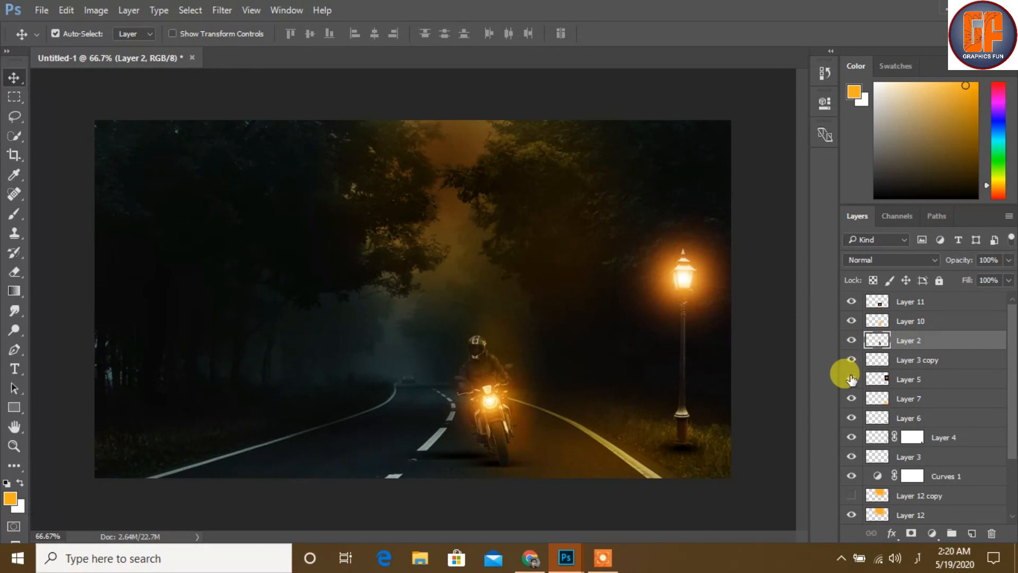
left_click(851, 379)
left_click(851, 379)
left_click(851, 399)
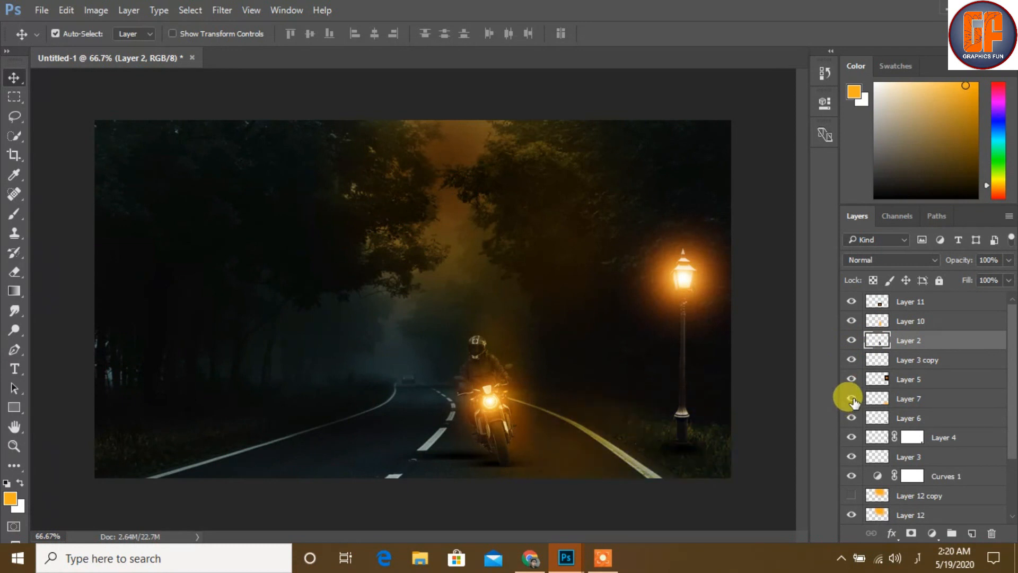
left_click(850, 398)
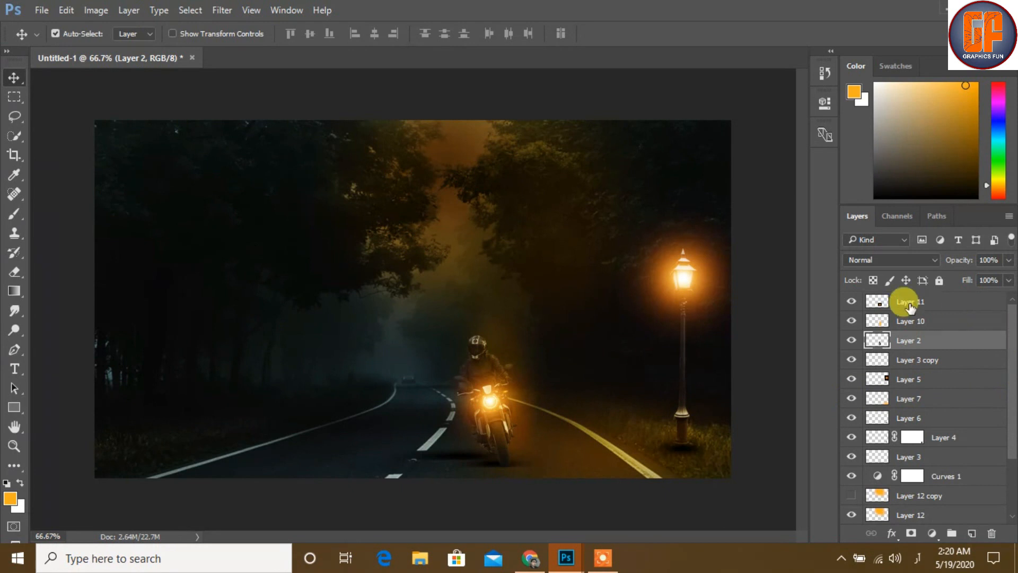
left_click(900, 420)
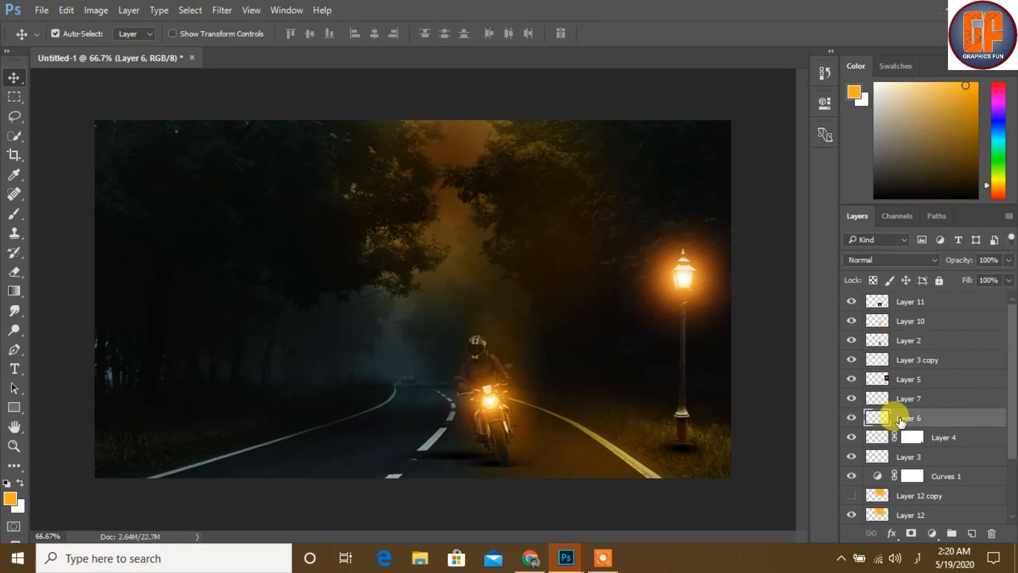
left_click(845, 419)
left_click(844, 419)
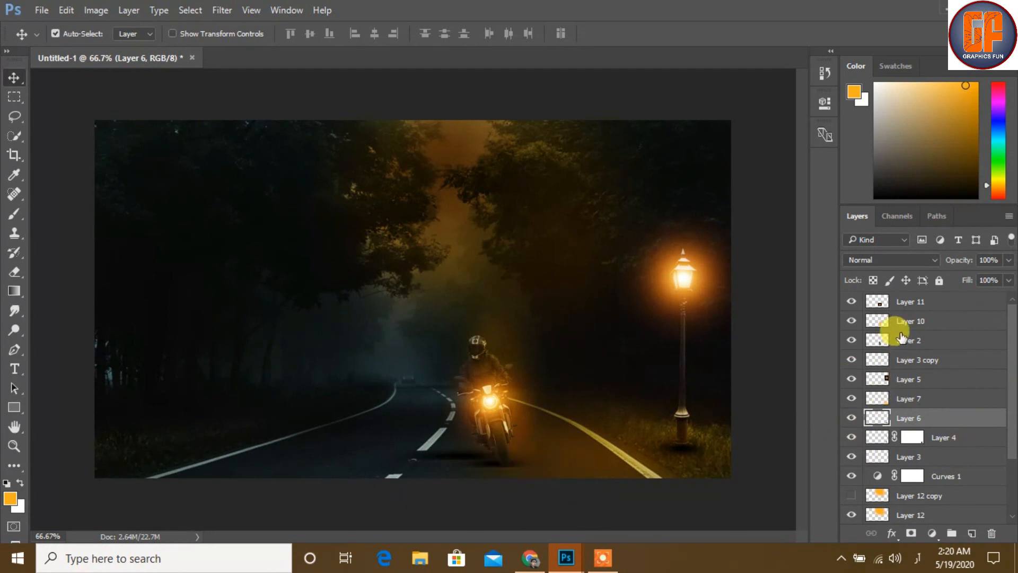
left_click(892, 345)
left_click(851, 340)
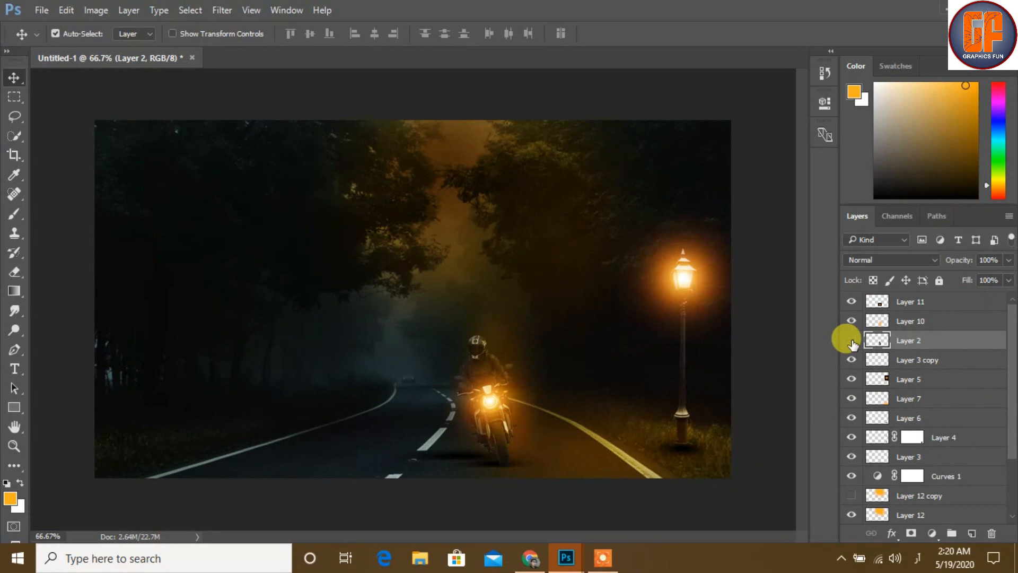
left_click(852, 339)
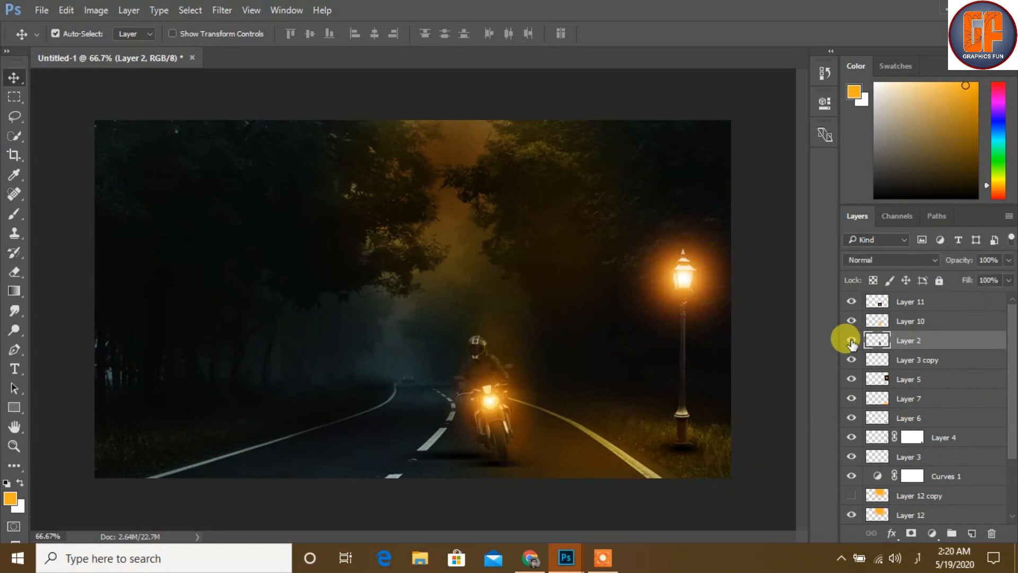
Narrow the motorcycle's ground shadow on Layer 3 copy to about 82% of its width
left_click(902, 359)
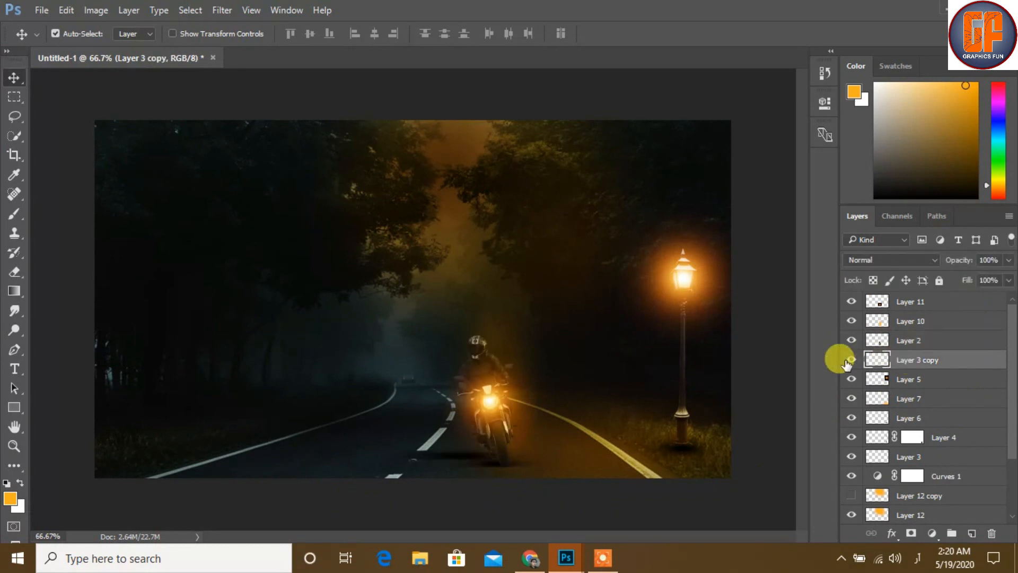
key("ctrl+t")
left_click_drag(364, 452, 399, 454)
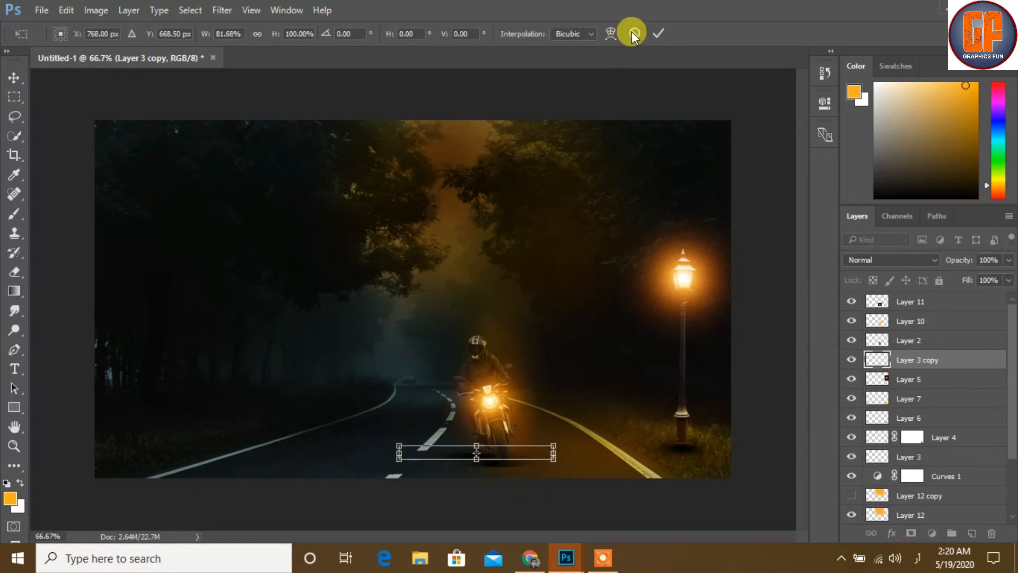
left_click(659, 37)
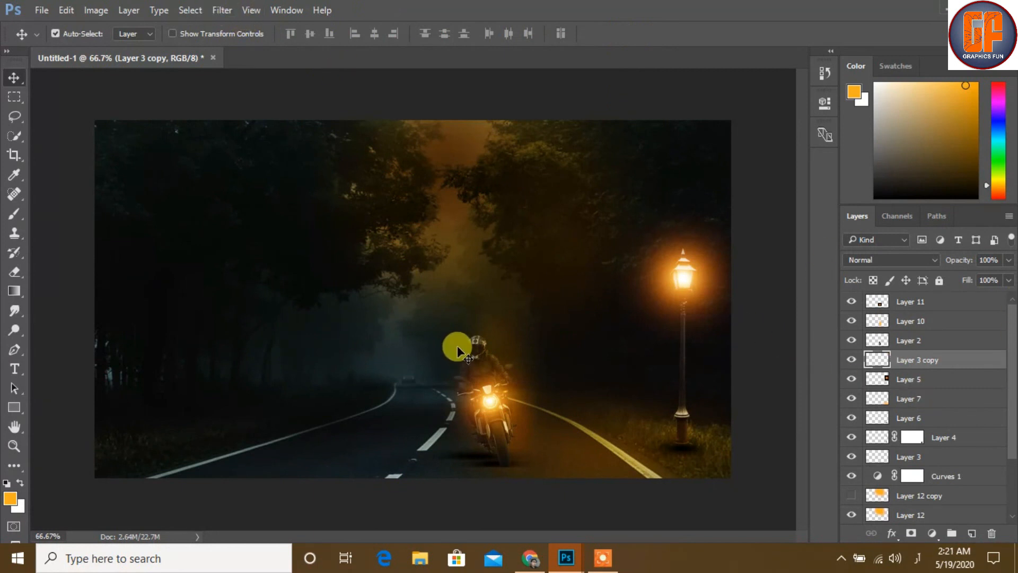
Stamp all visible layers into a new layer above Layer 3 copy and start the Camera Raw Filter on it
key("ctrl+alt+shift+e")
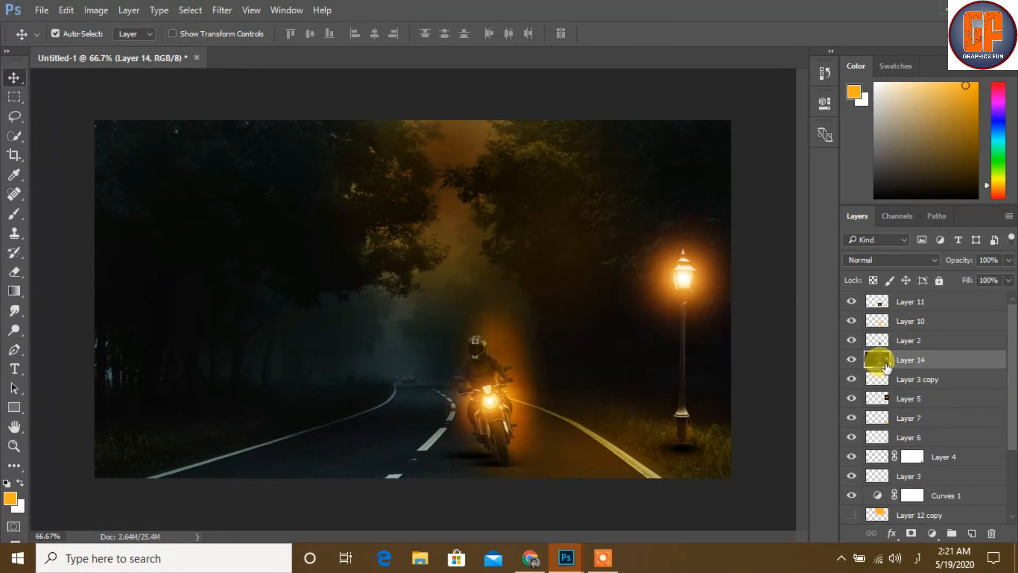
left_click(219, 11)
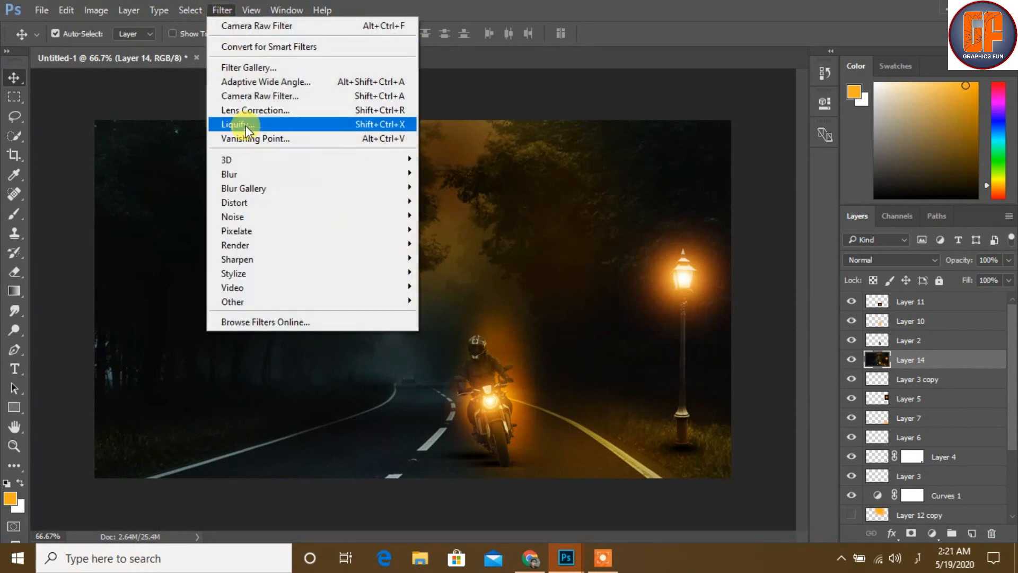
left_click(269, 97)
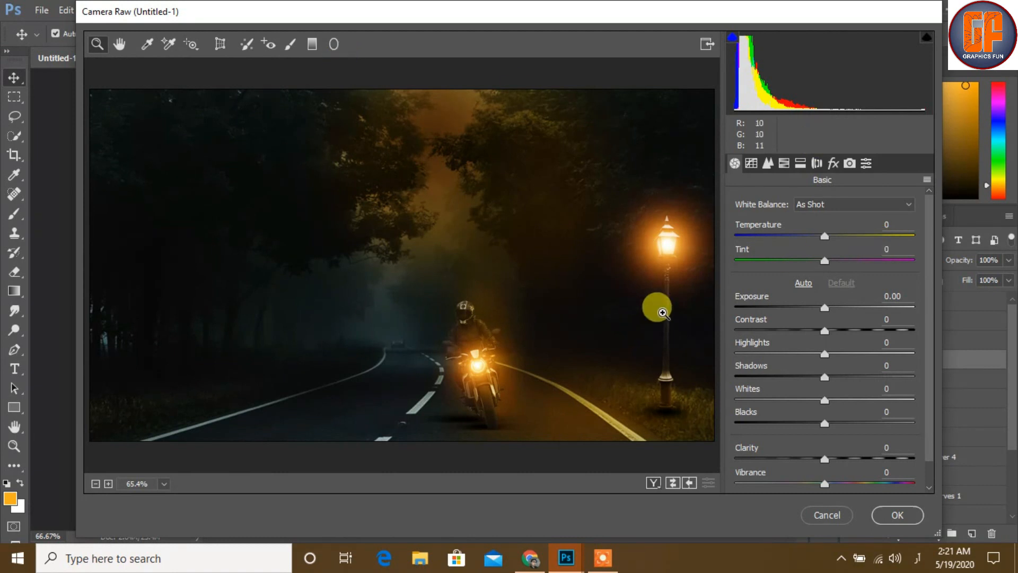
Darken the stamped image with exposure -0.45 and shadows -13, and set vibrance to +8
mouse_move(824, 309)
left_mouse_down()
mouse_move(803, 311)
mouse_move(815, 312)
left_mouse_up()
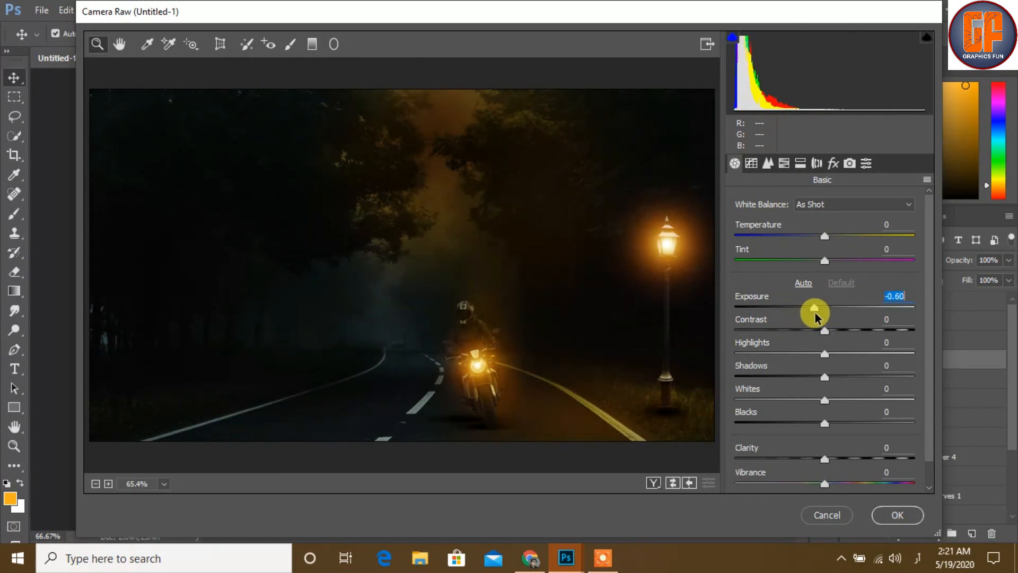
left_click_drag(822, 382, 816, 383)
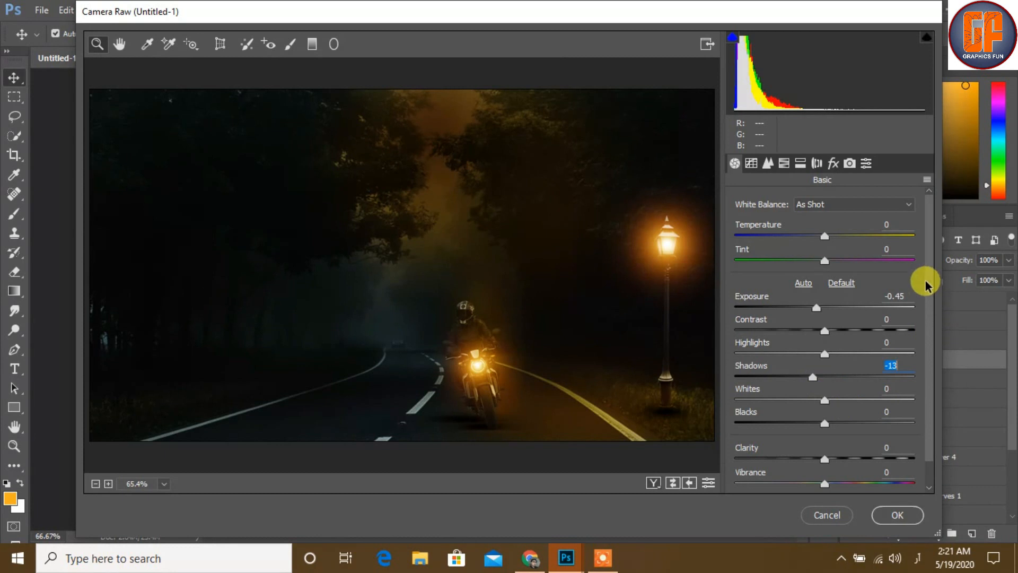
scroll(925, 329, "down", 1)
mouse_move(825, 482)
left_mouse_down()
mouse_move(833, 486)
mouse_move(814, 487)
mouse_move(818, 455)
mouse_move(834, 462)
mouse_move(819, 481)
left_mouse_up()
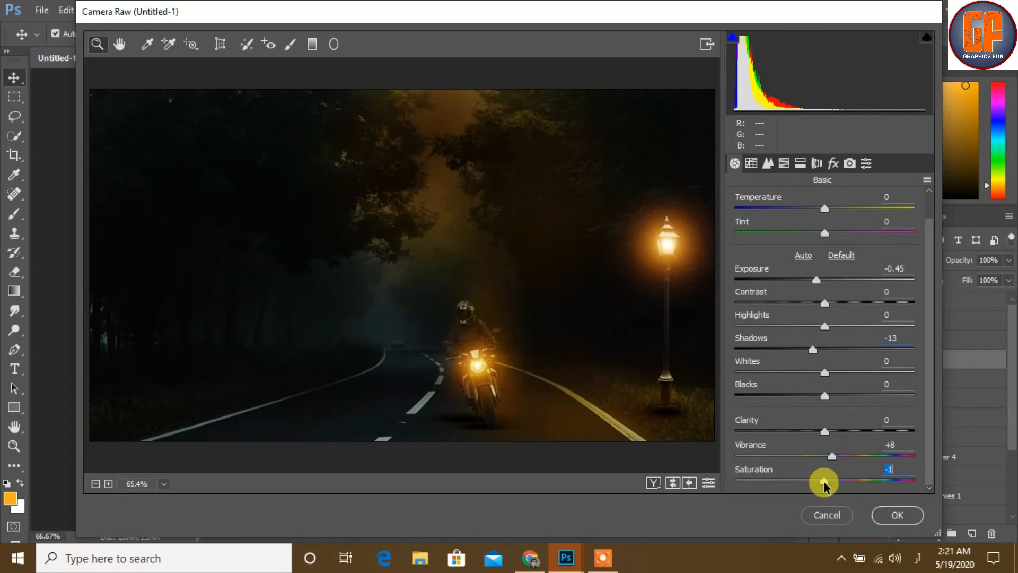
Add a post-crop vignette with amount -7 and split-tone the highlights with hue 93 and saturation 9
left_click(827, 164)
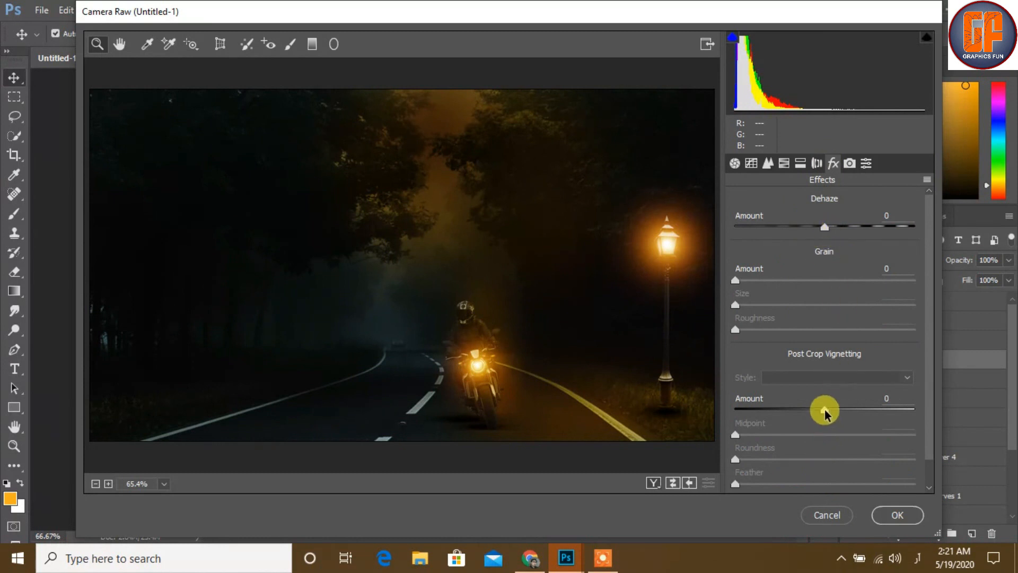
left_click_drag(824, 411, 818, 409)
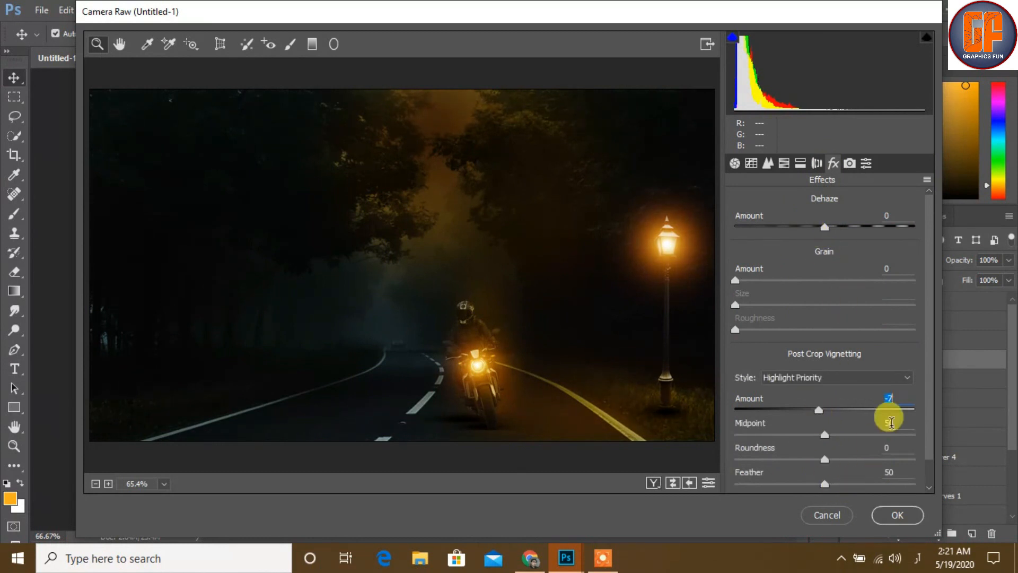
left_click(868, 164)
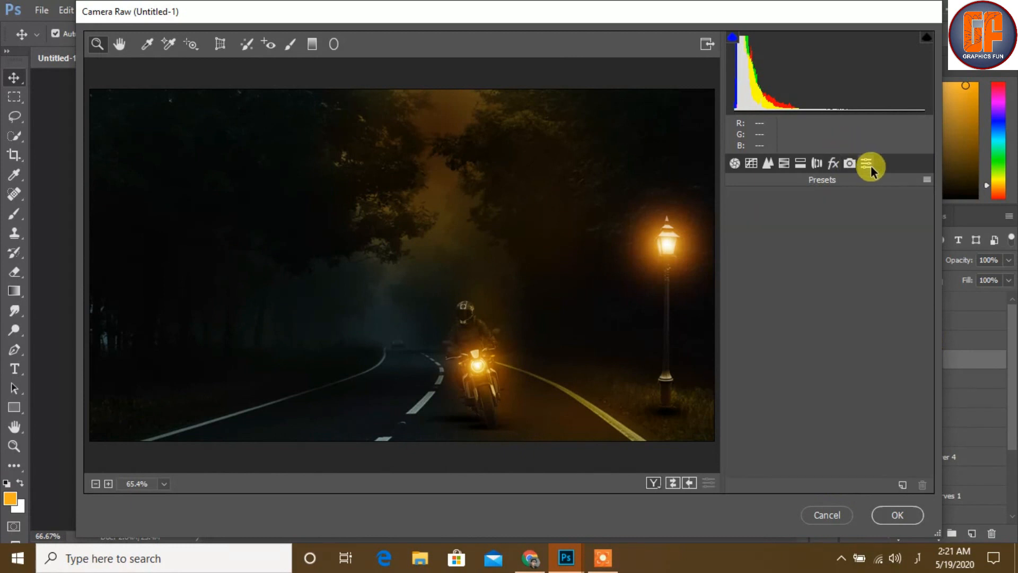
left_click(800, 165)
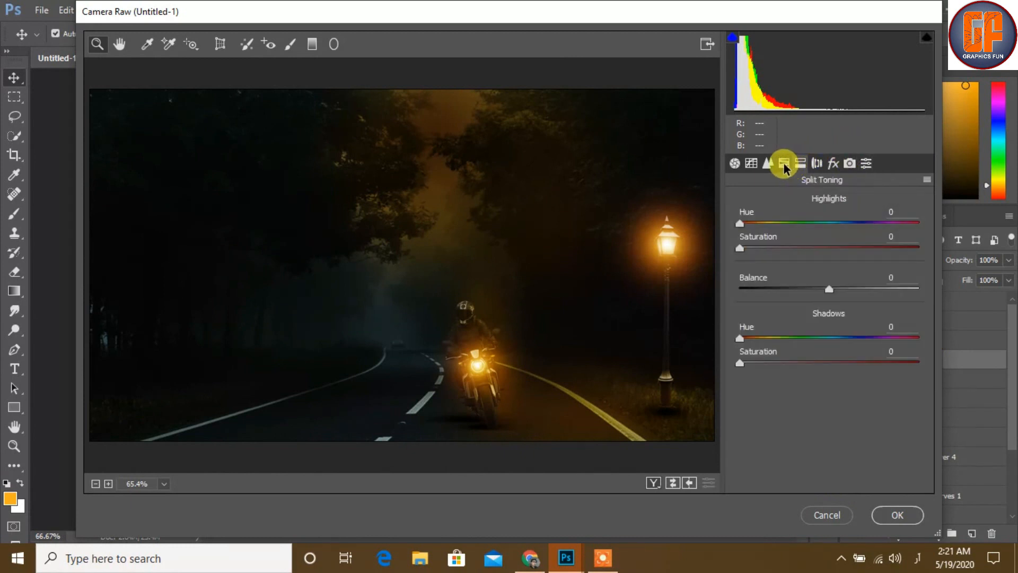
left_click(750, 250)
left_click_drag(758, 254, 791, 231)
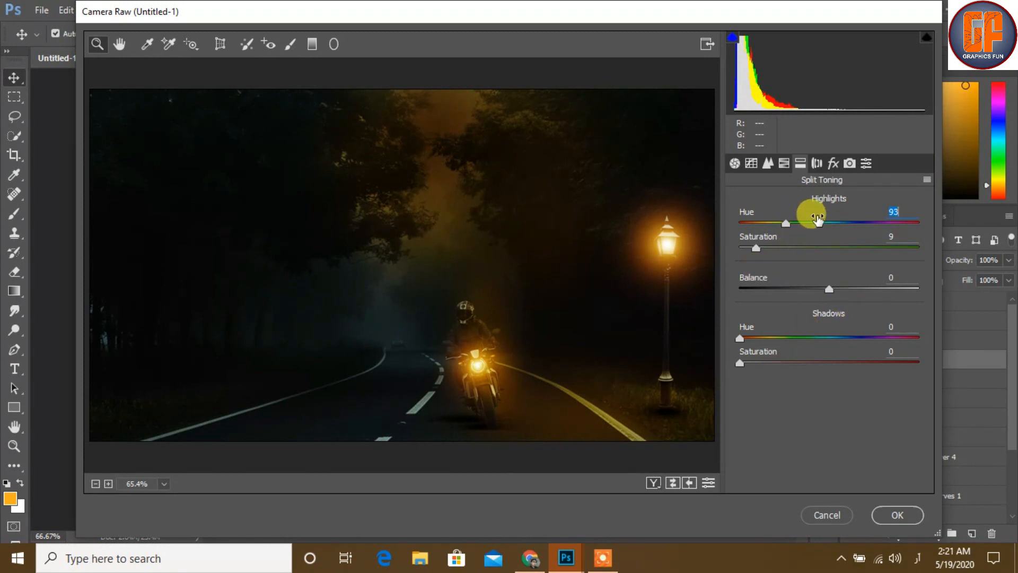
Set blacks to +1, shadows to +7 and saturation to about +7, and apply the Camera Raw adjustments
left_click(784, 163)
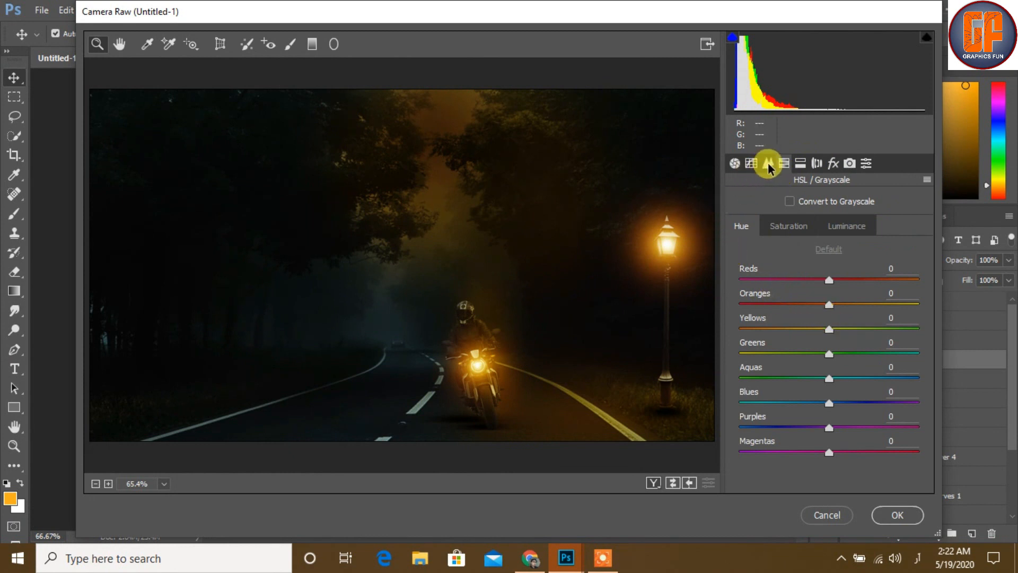
left_click(752, 164)
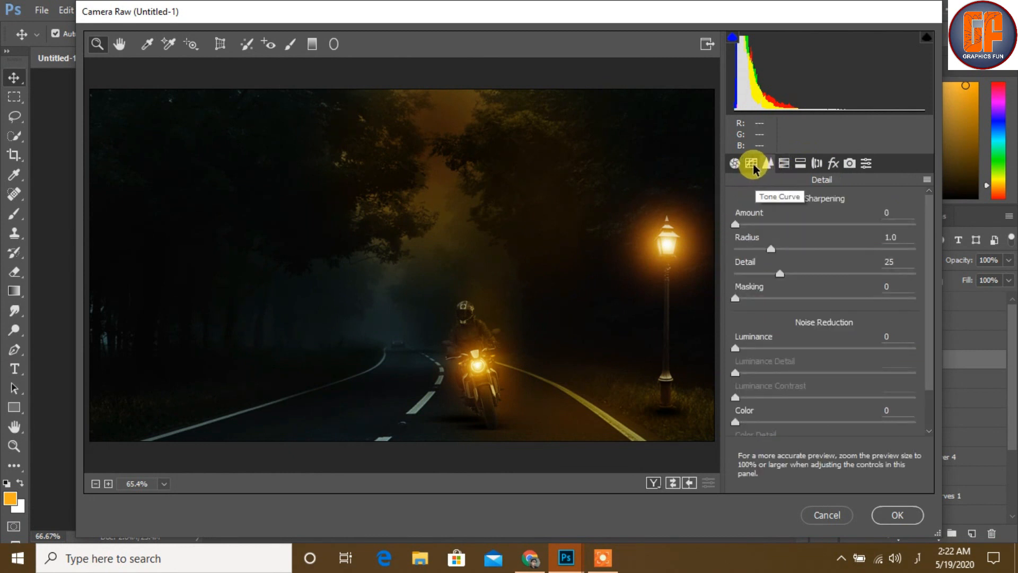
left_click(752, 165)
left_click(732, 165)
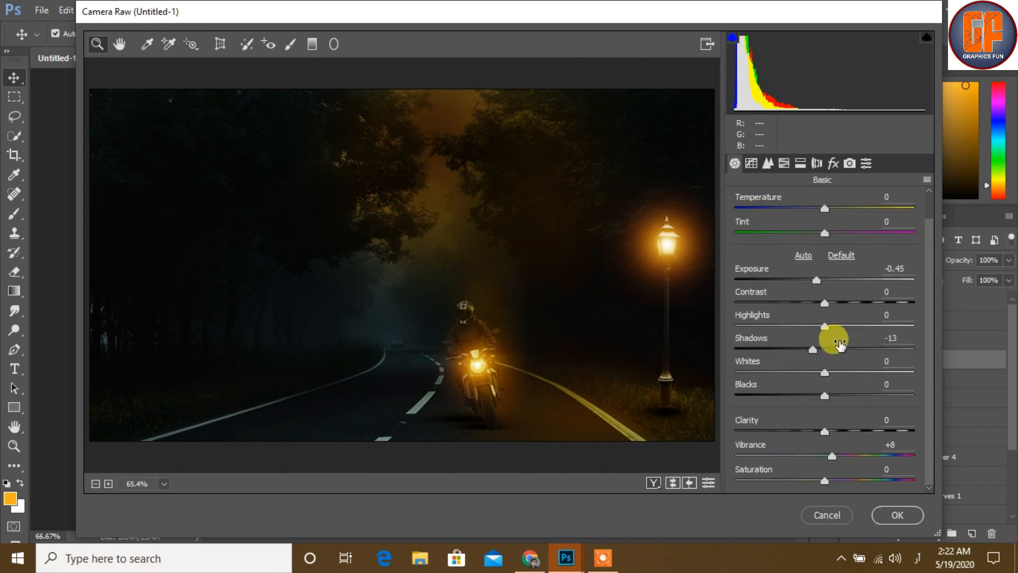
mouse_move(819, 397)
left_mouse_down()
mouse_move(779, 400)
mouse_move(822, 401)
left_mouse_up()
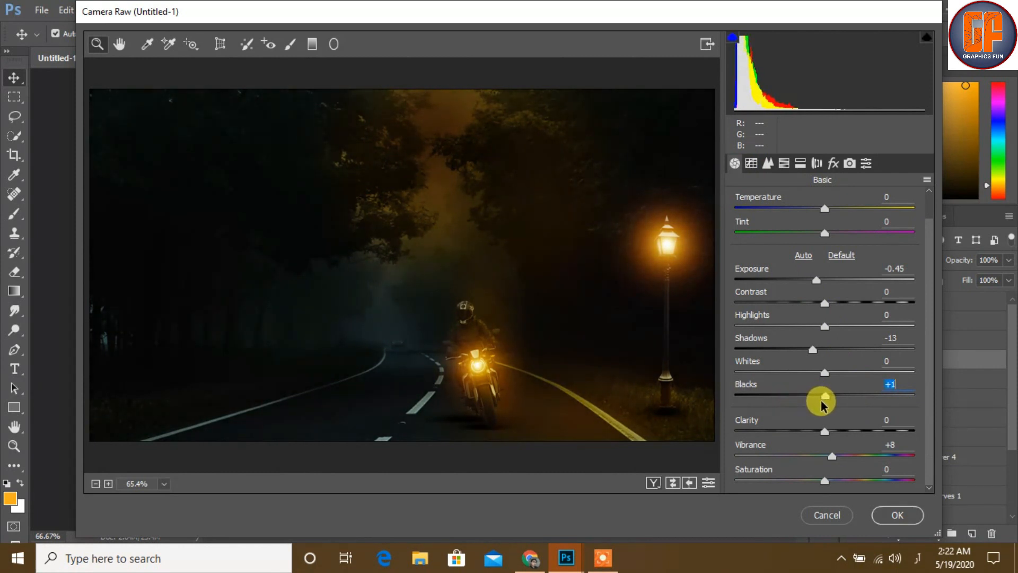
left_click_drag(813, 349, 830, 354)
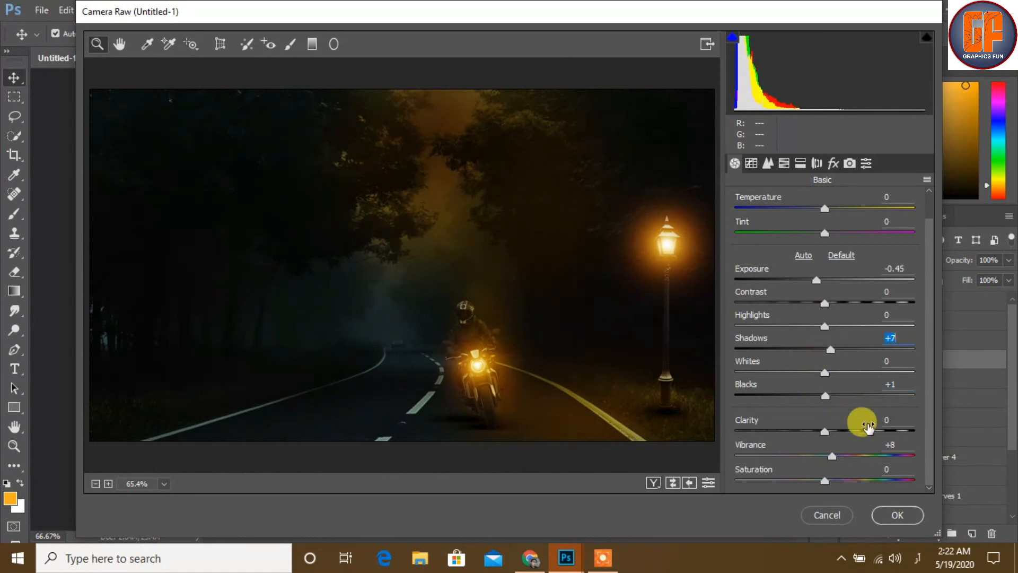
left_click_drag(822, 483, 825, 482)
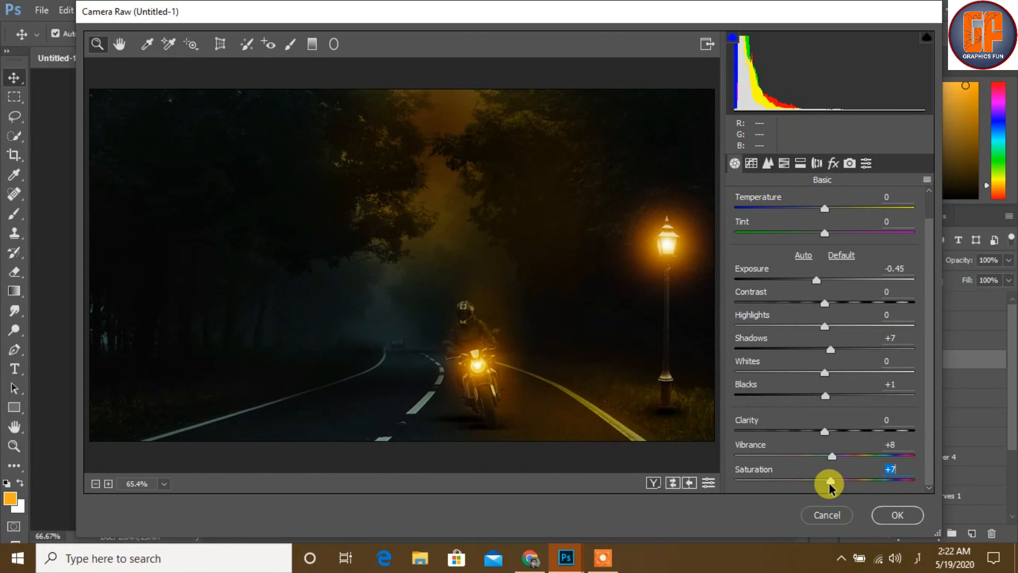
left_click(901, 522)
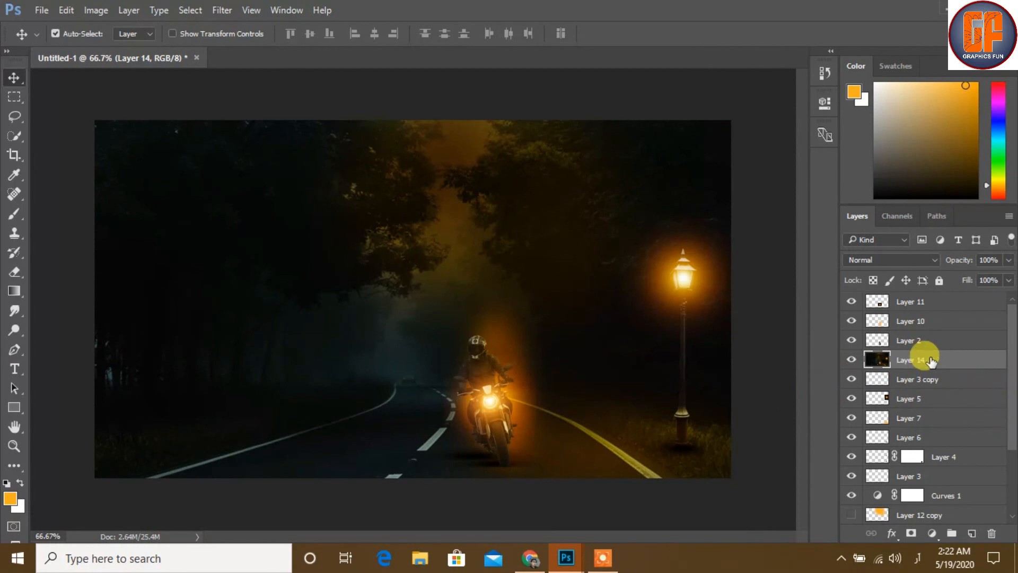
Toggle the visibility of the graded Layer 14 to compare the composite with and without it, and leave it hidden
left_click(970, 407)
left_click_drag(1012, 381, 1014, 427)
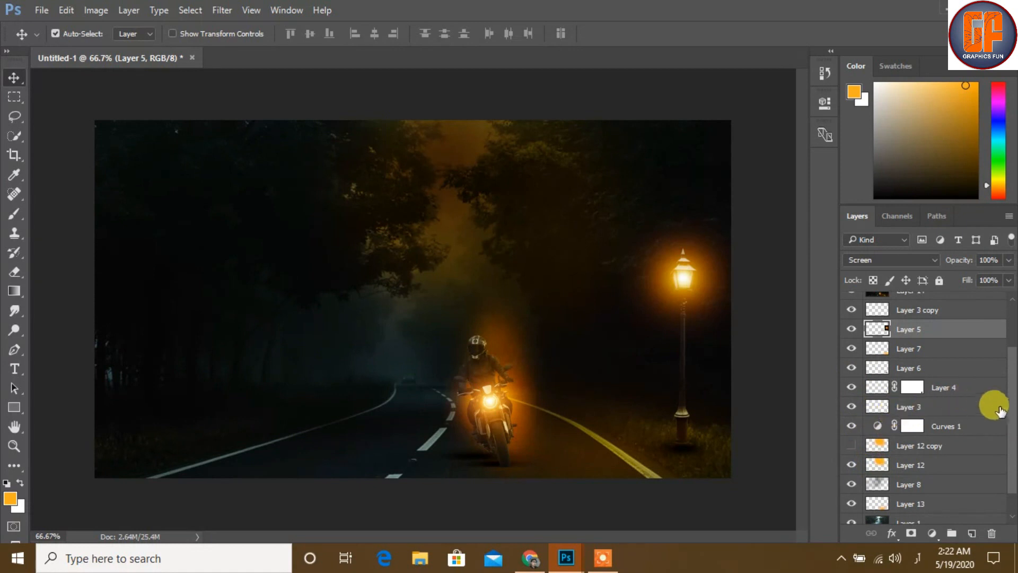
left_click_drag(1011, 409, 1013, 462)
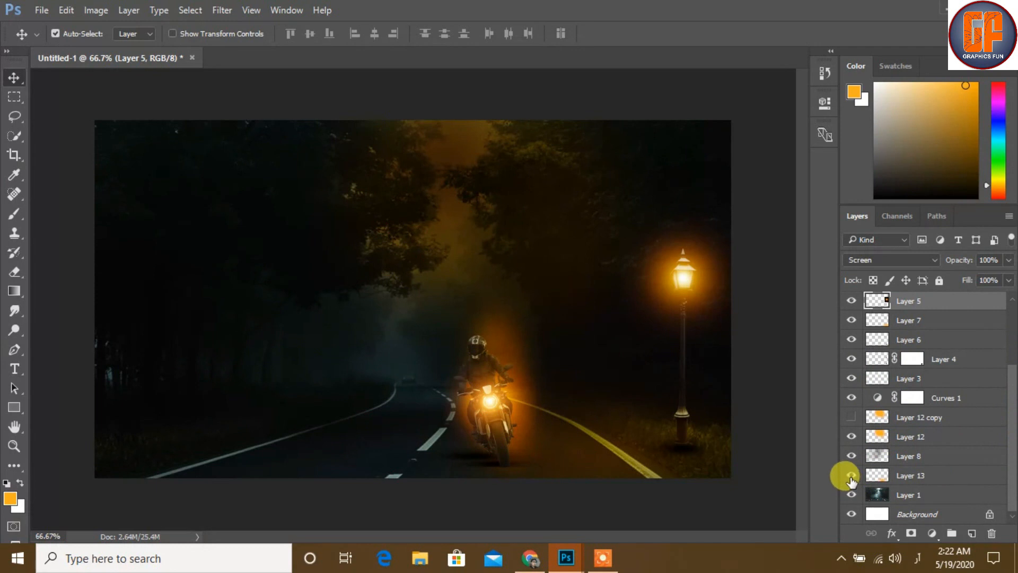
left_click_drag(1010, 455, 1009, 336)
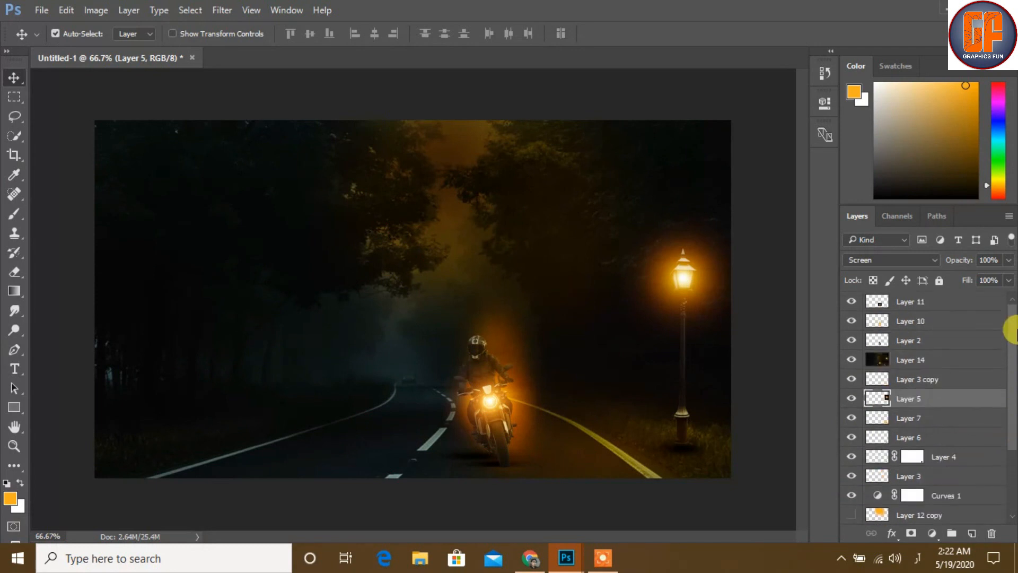
left_click(851, 359)
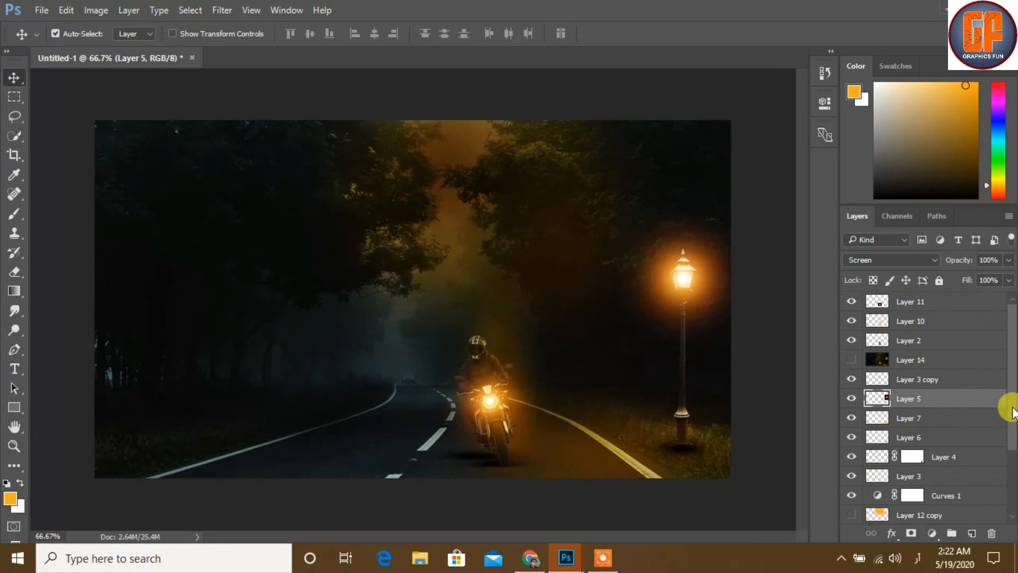
left_click(850, 360)
left_click(851, 360)
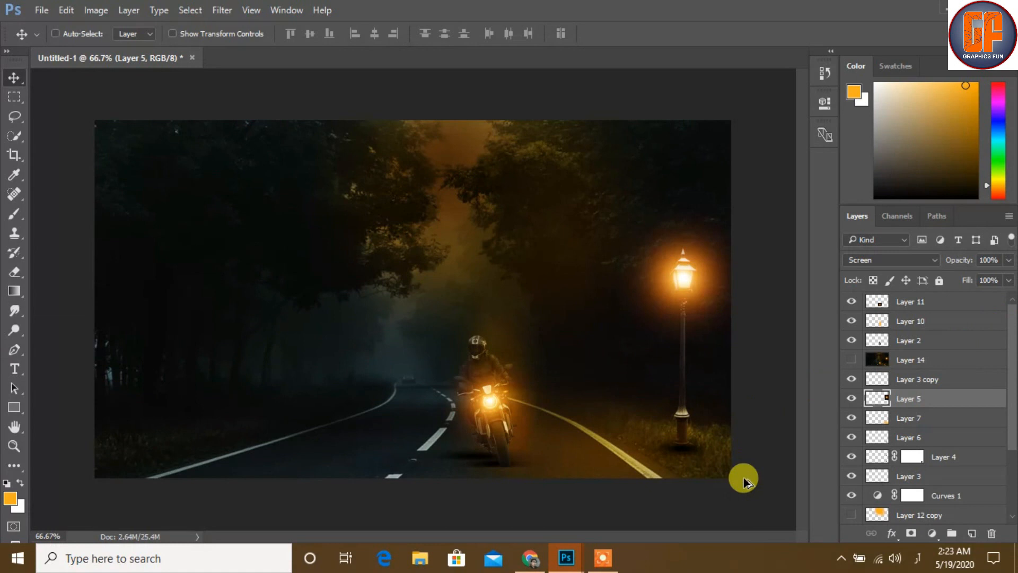
Stamp all visible layers into a new layer above Layer 11 and add a Warming Filter (85) photo filter adjustment at 25% density
left_click(943, 301)
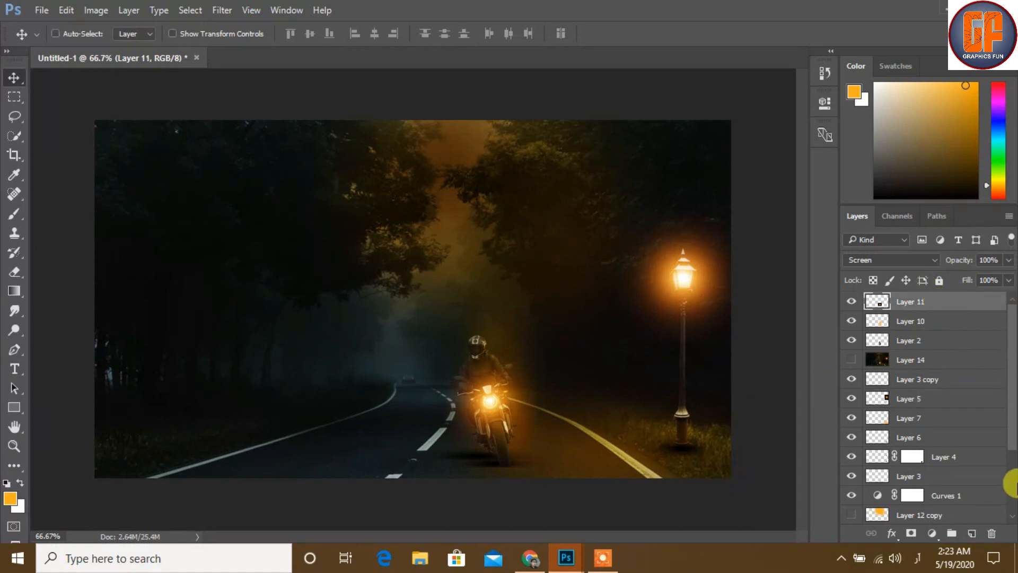
key("ctrl+shift+alt+e")
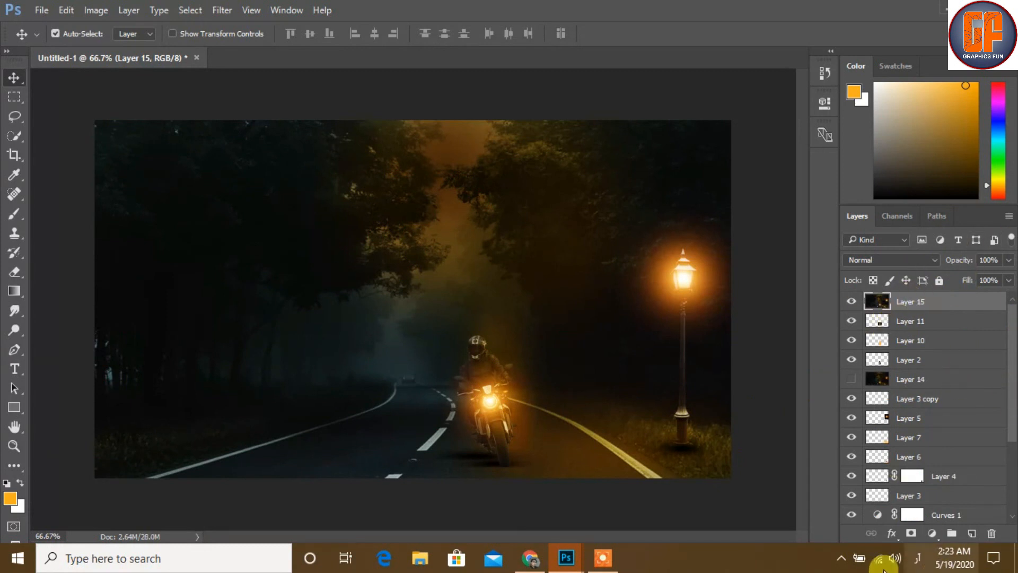
left_click(932, 534)
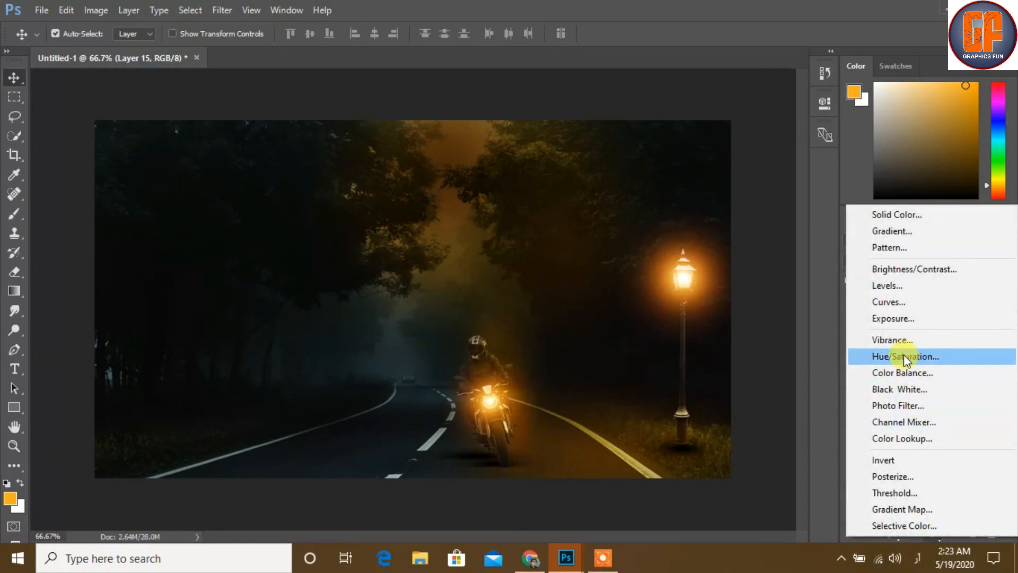
left_click(907, 406)
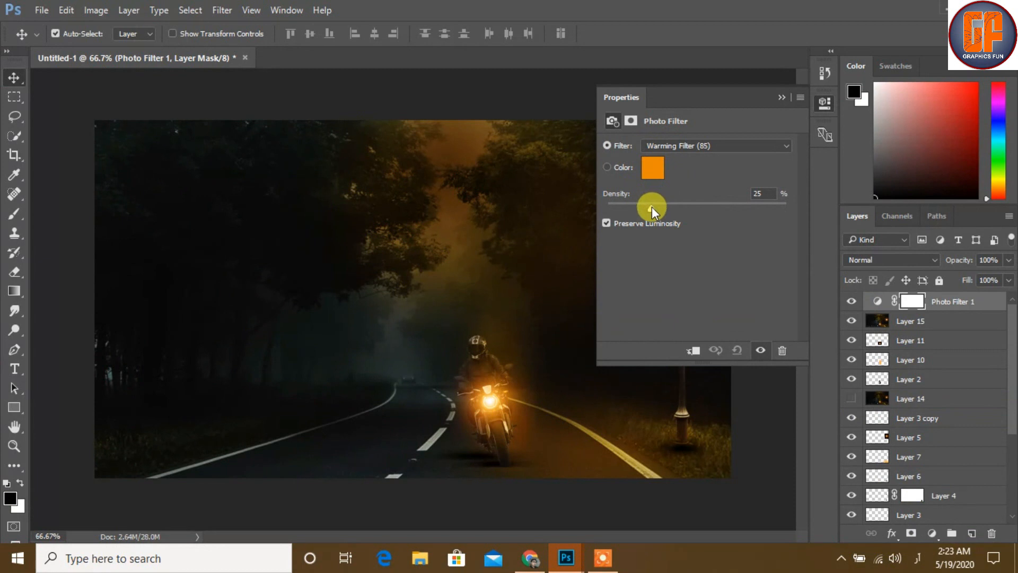
left_click(777, 100)
left_click(611, 564)
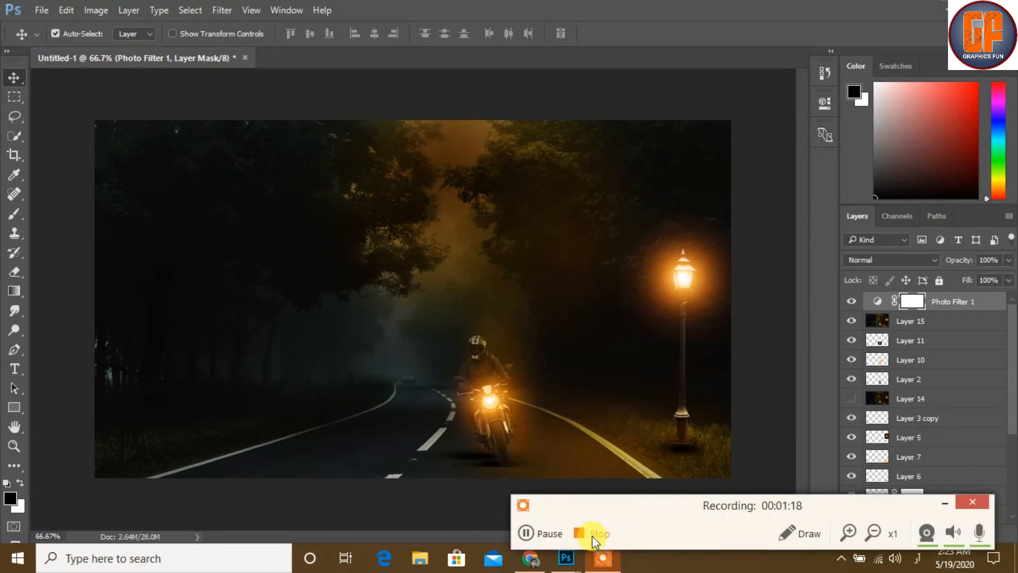
left_click(593, 534)
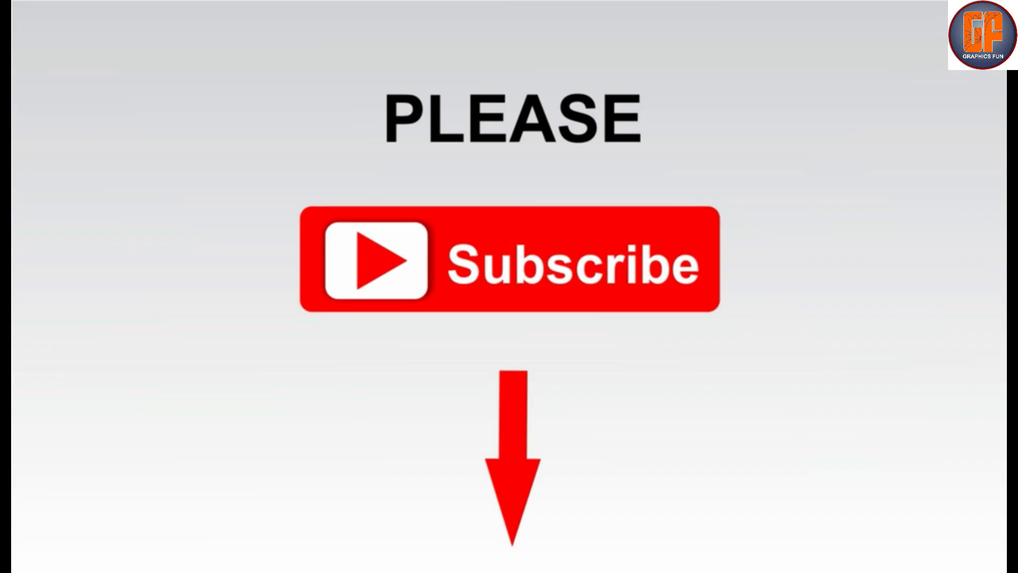